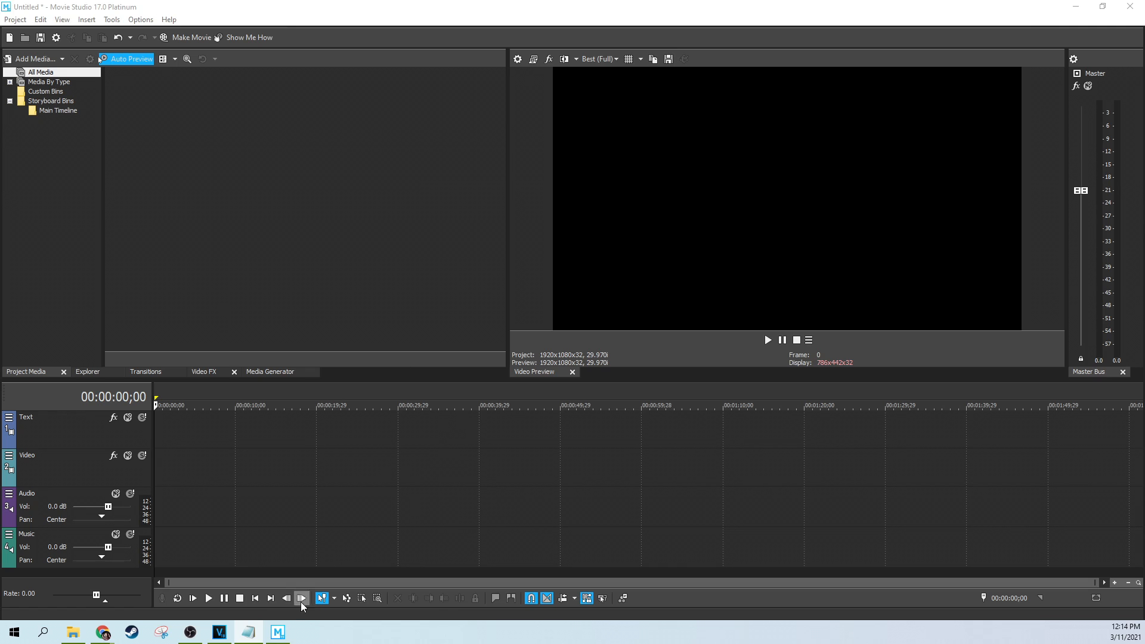
Switch to VEGAS Pro and preview the moonlight clip at several points along the timeline.
click(219, 632)
click(504, 405)
click(561, 378)
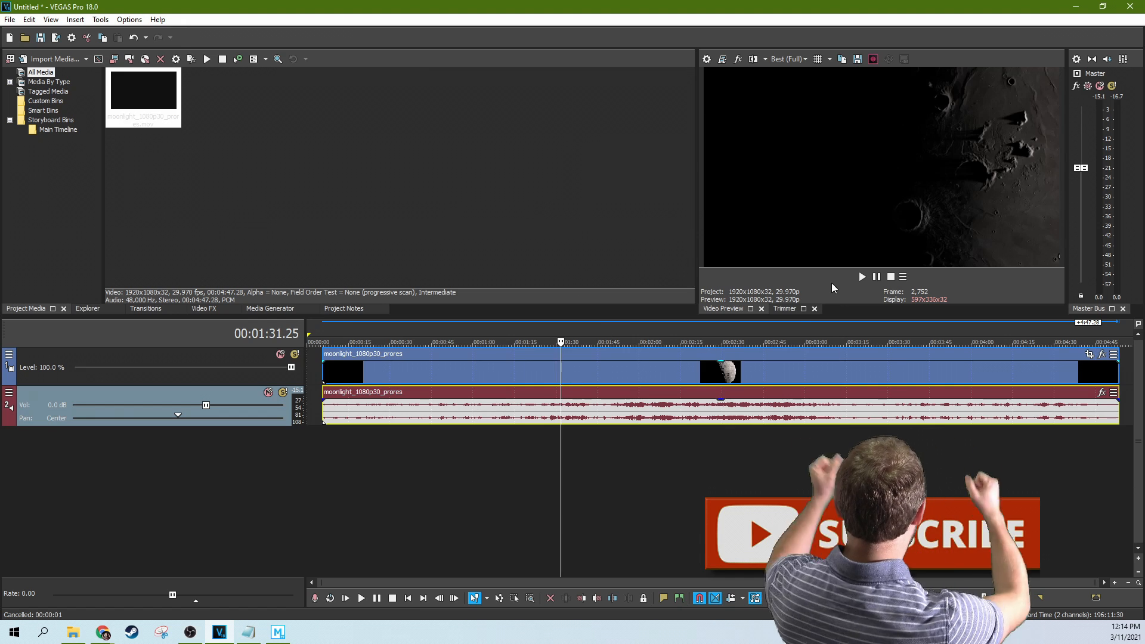
click(879, 335)
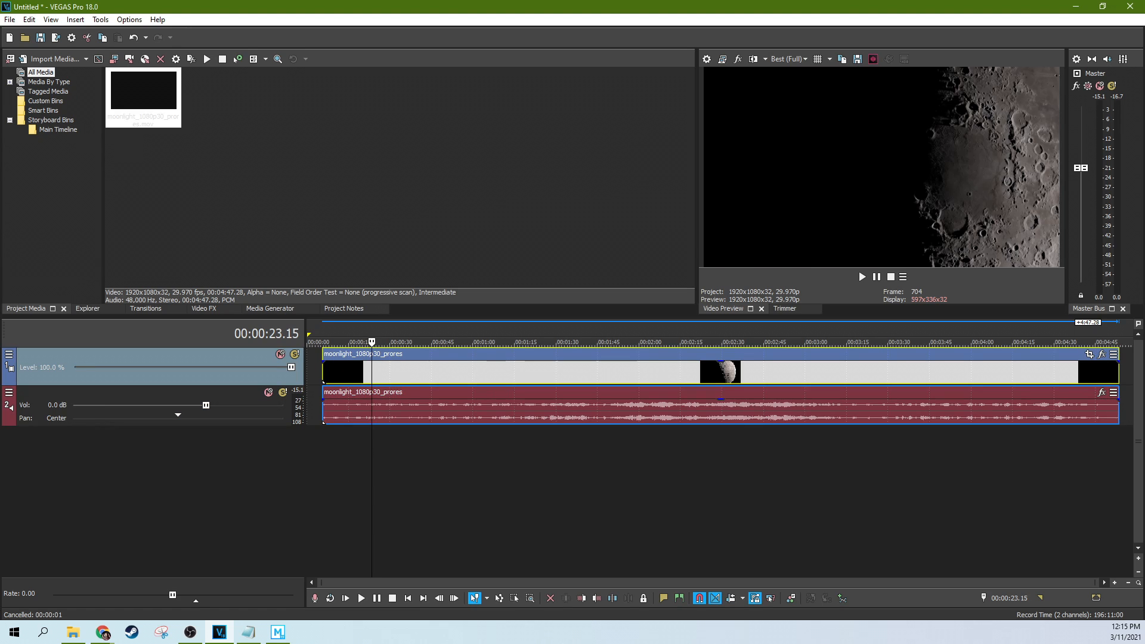
click(747, 390)
click(723, 380)
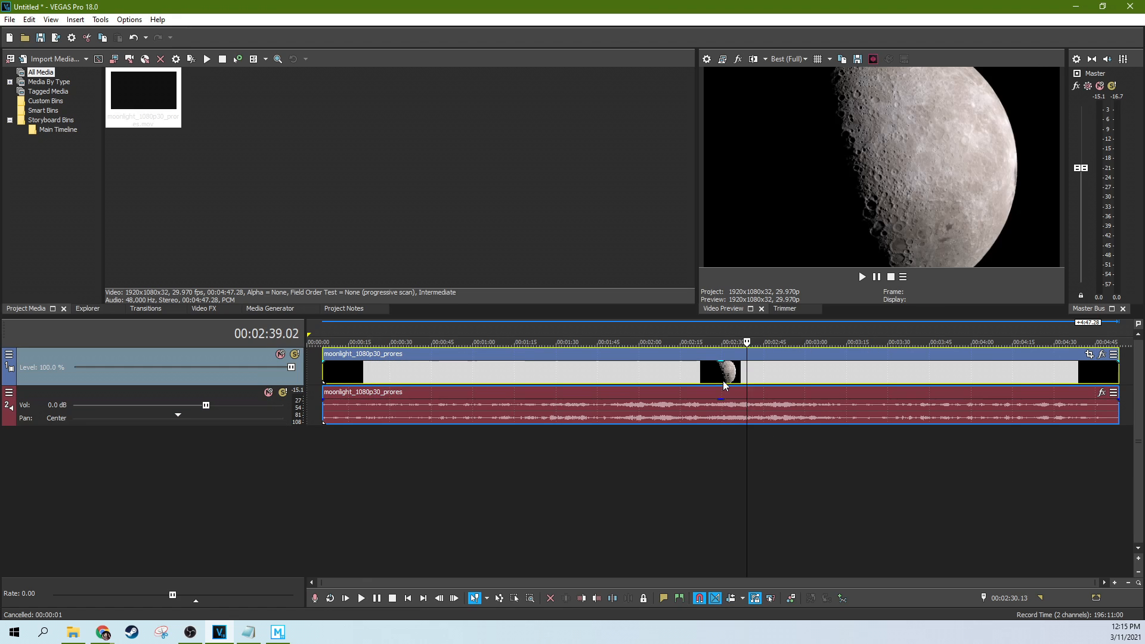
click(601, 369)
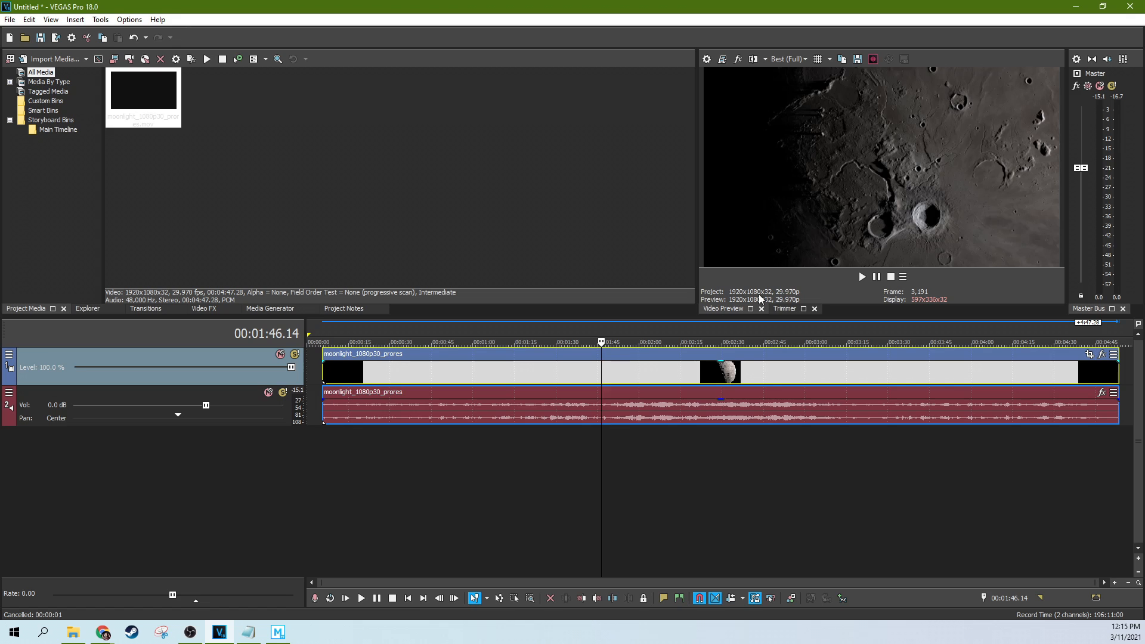
click(455, 373)
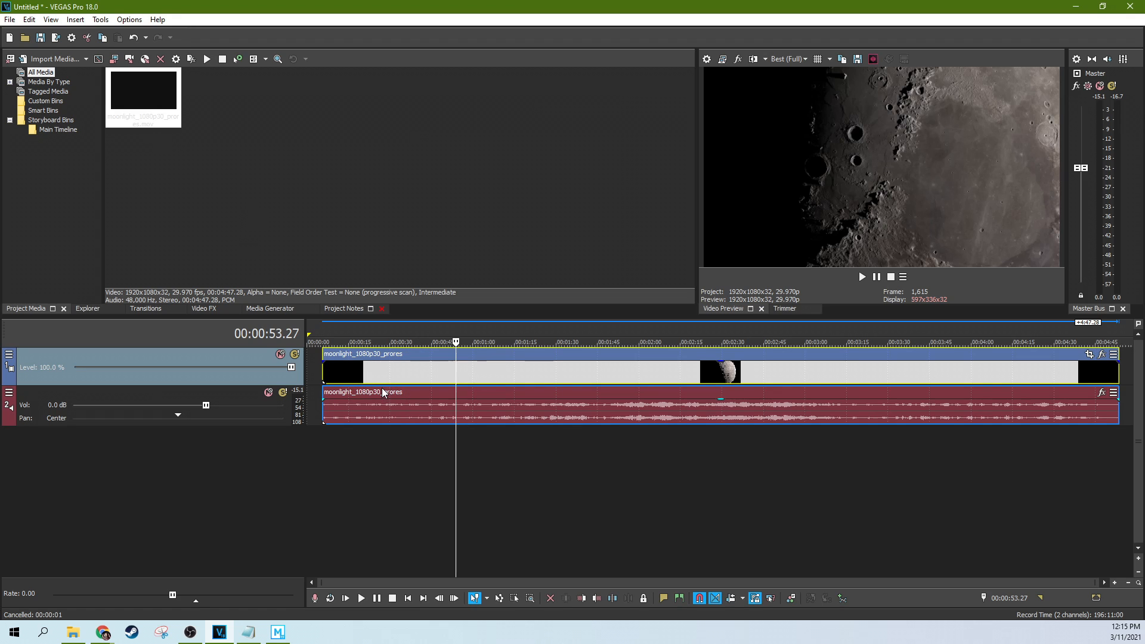
Insert an empty video track above the moonlight clip and bring up the media generators followed by the transitions.
key(ctrl+shift+q)
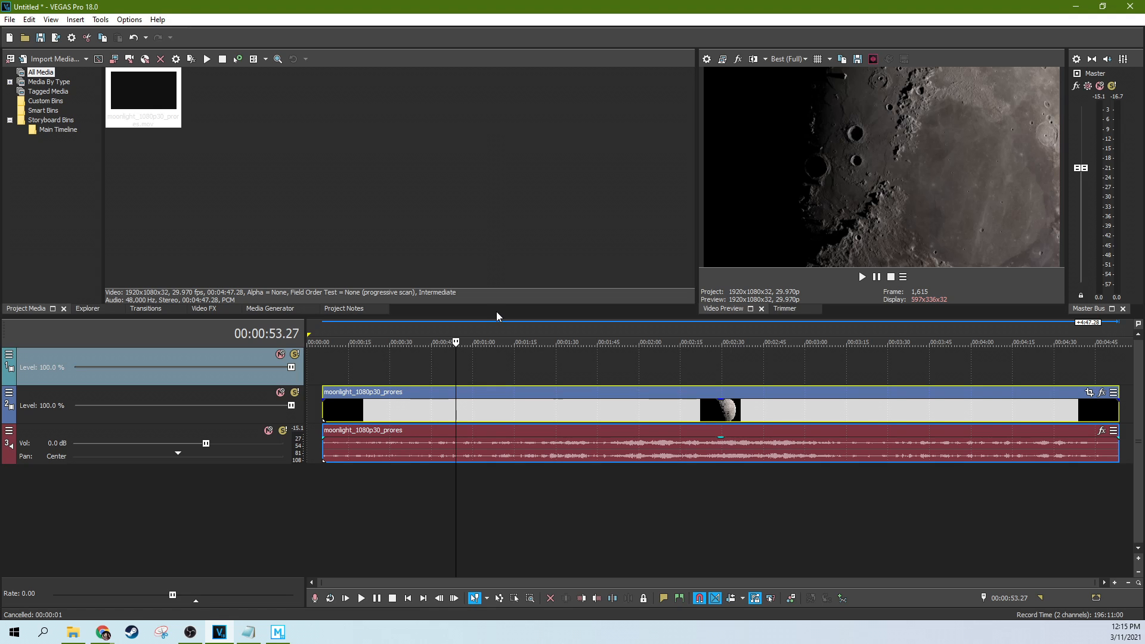
click(261, 308)
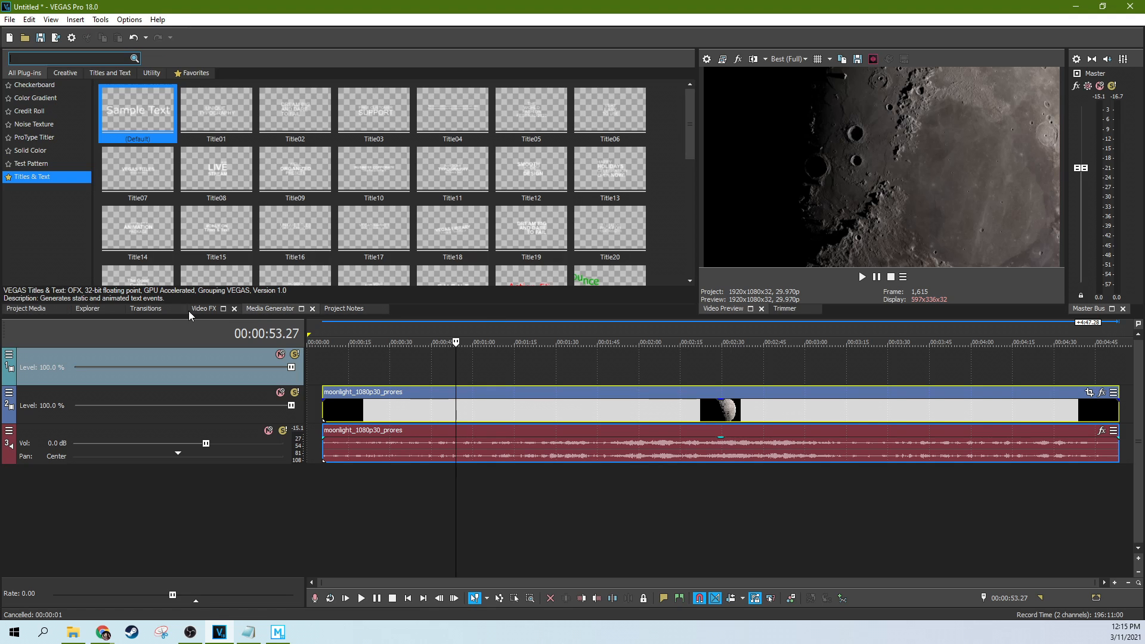
click(143, 309)
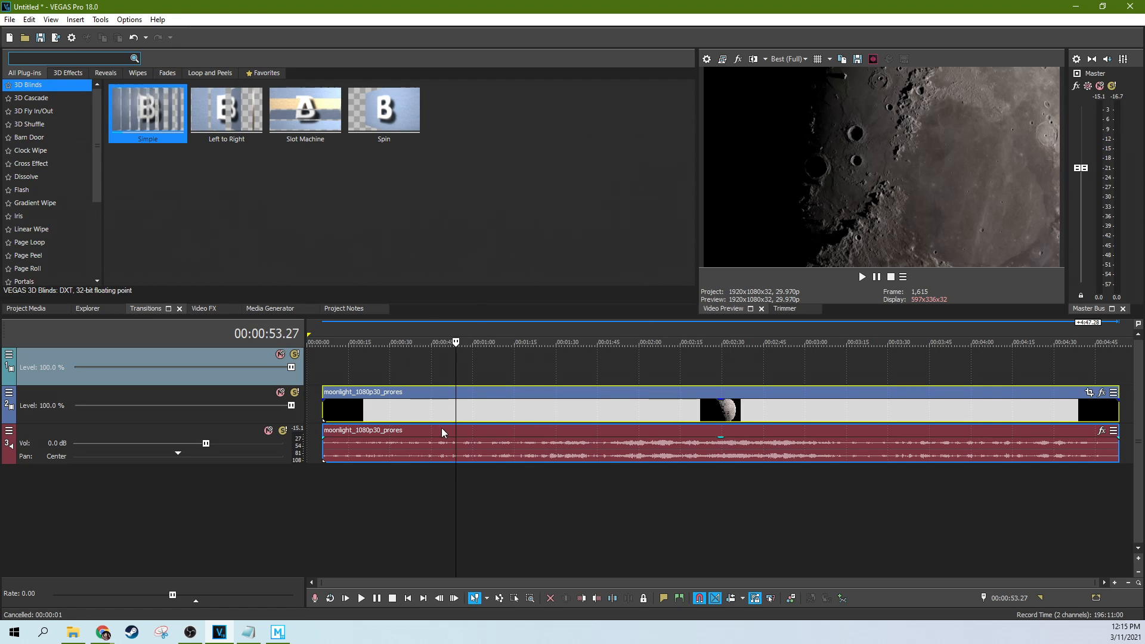
click(380, 392)
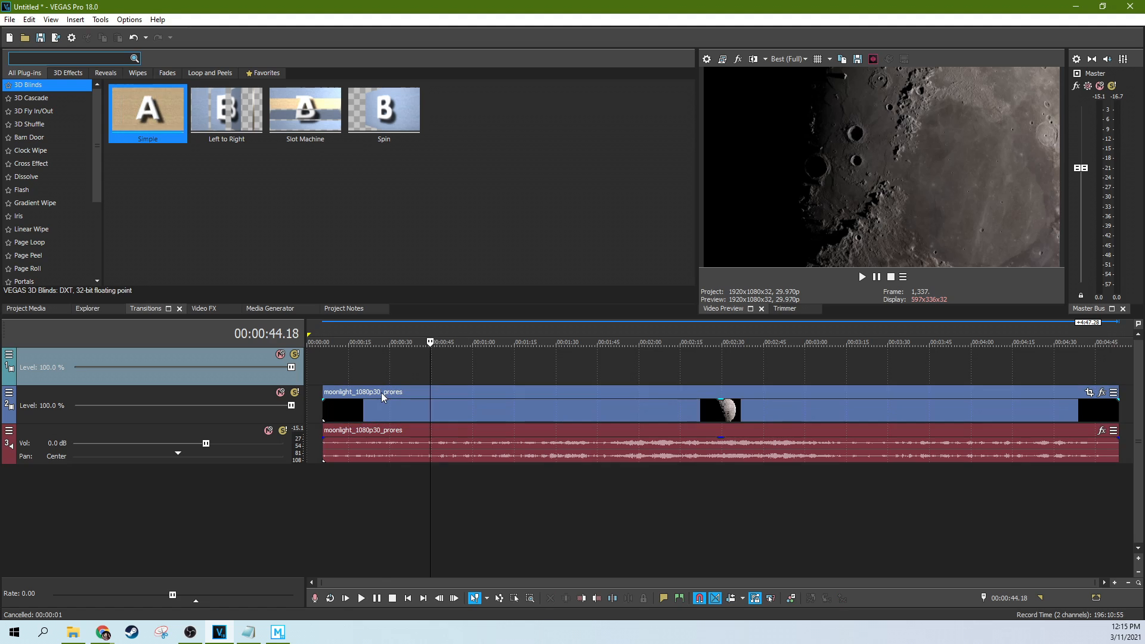
click(420, 402)
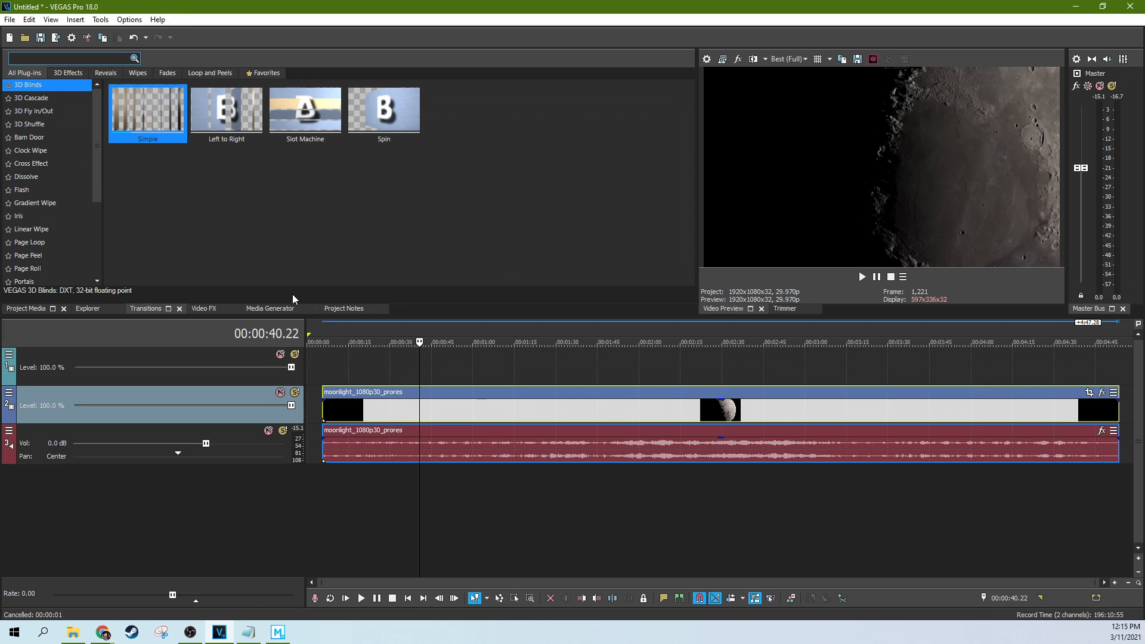
click(561, 377)
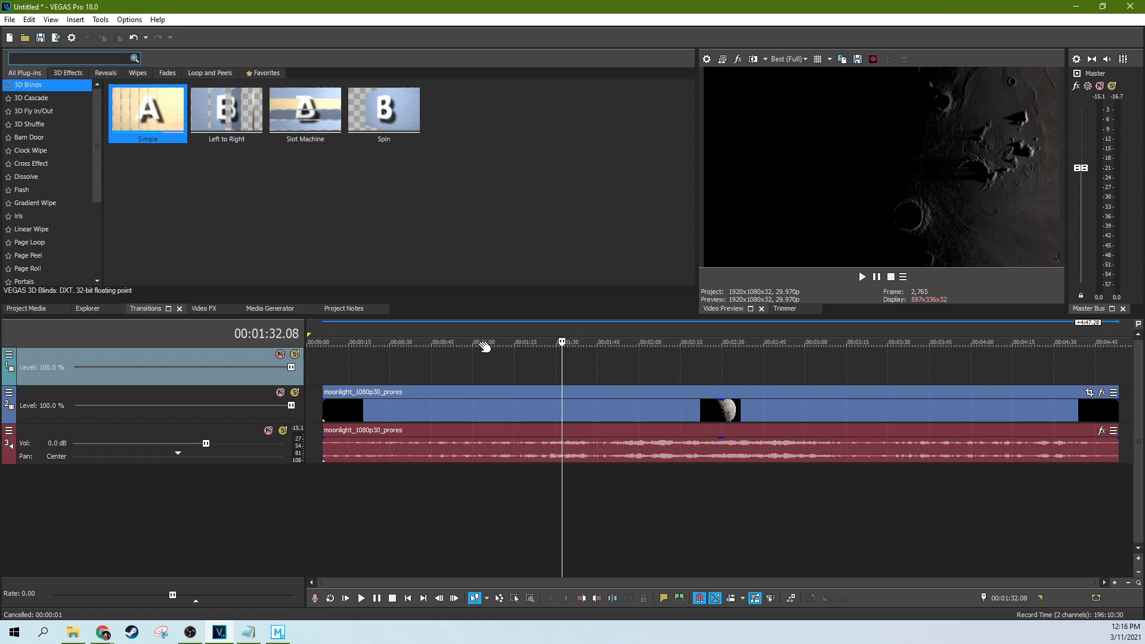
click(432, 377)
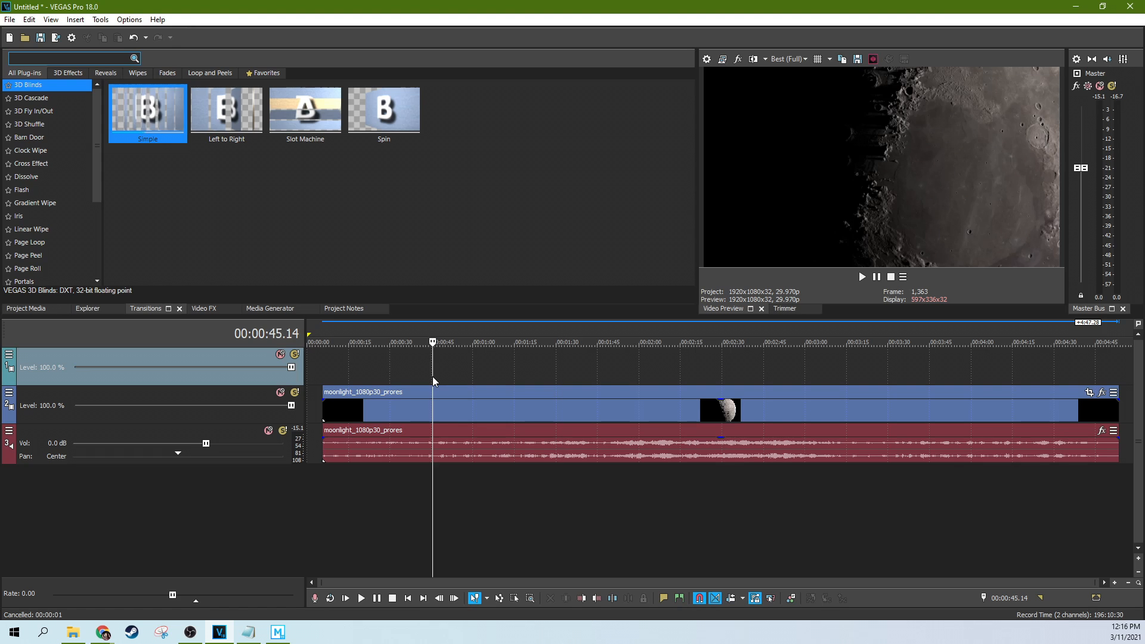
key(alt+Tab)
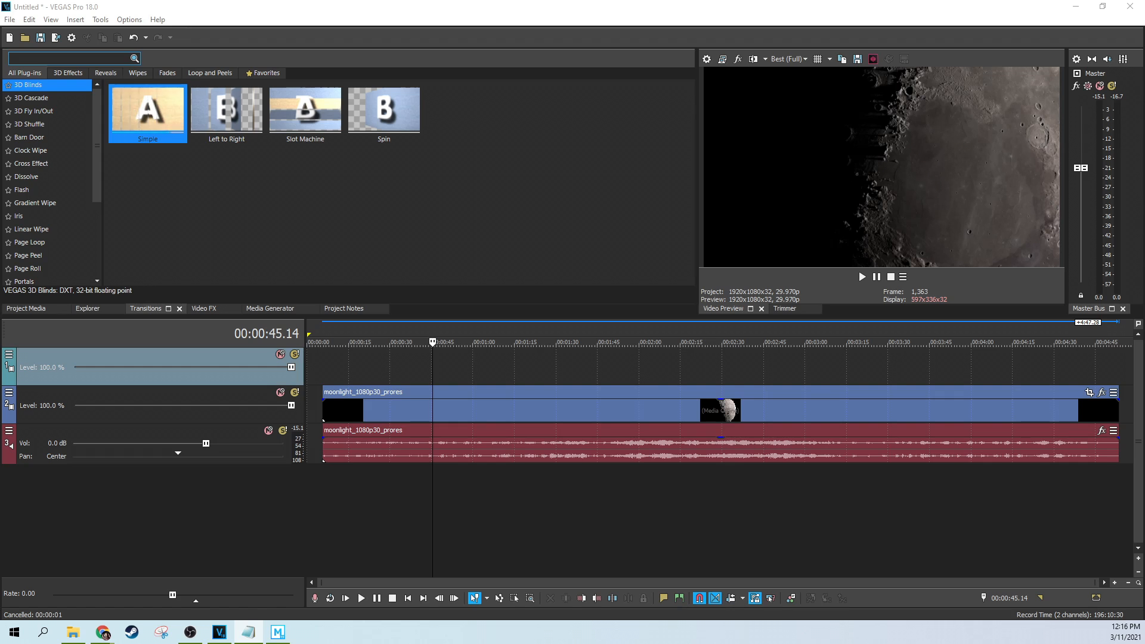
key(alt+Tab)
click(382, 382)
click(592, 383)
click(693, 383)
click(559, 379)
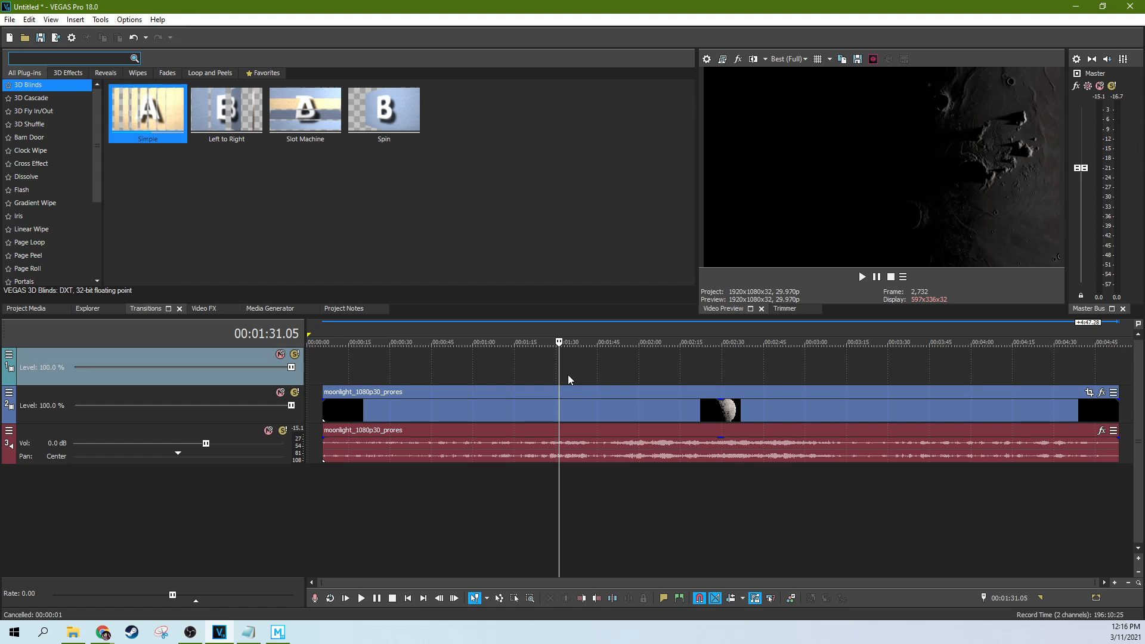
click(645, 392)
click(612, 407)
click(589, 408)
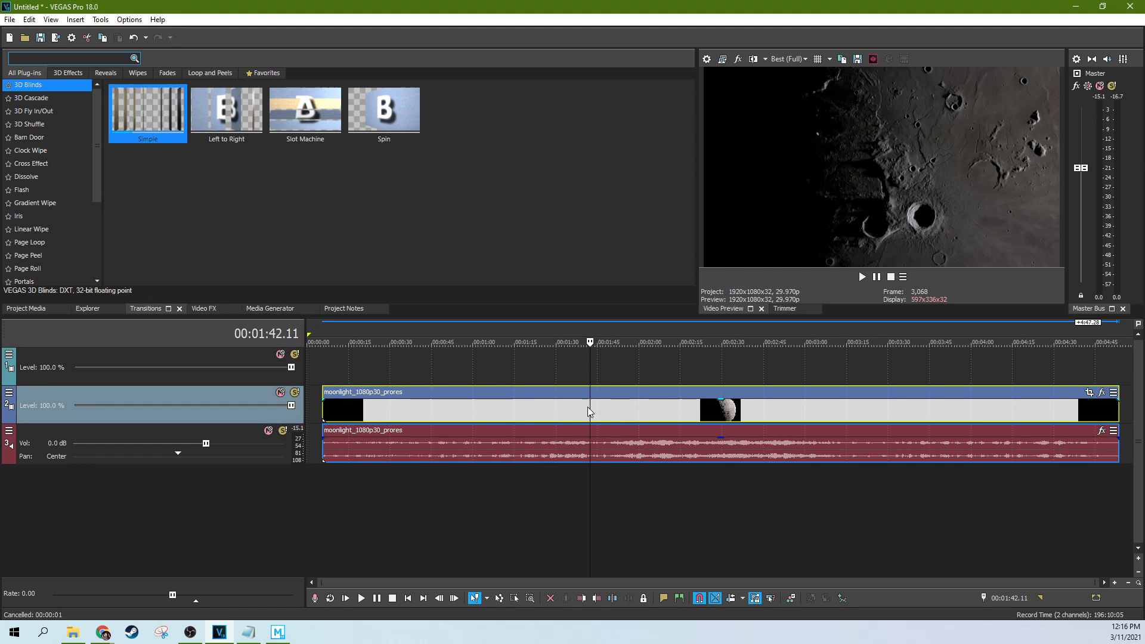
click(499, 393)
click(453, 392)
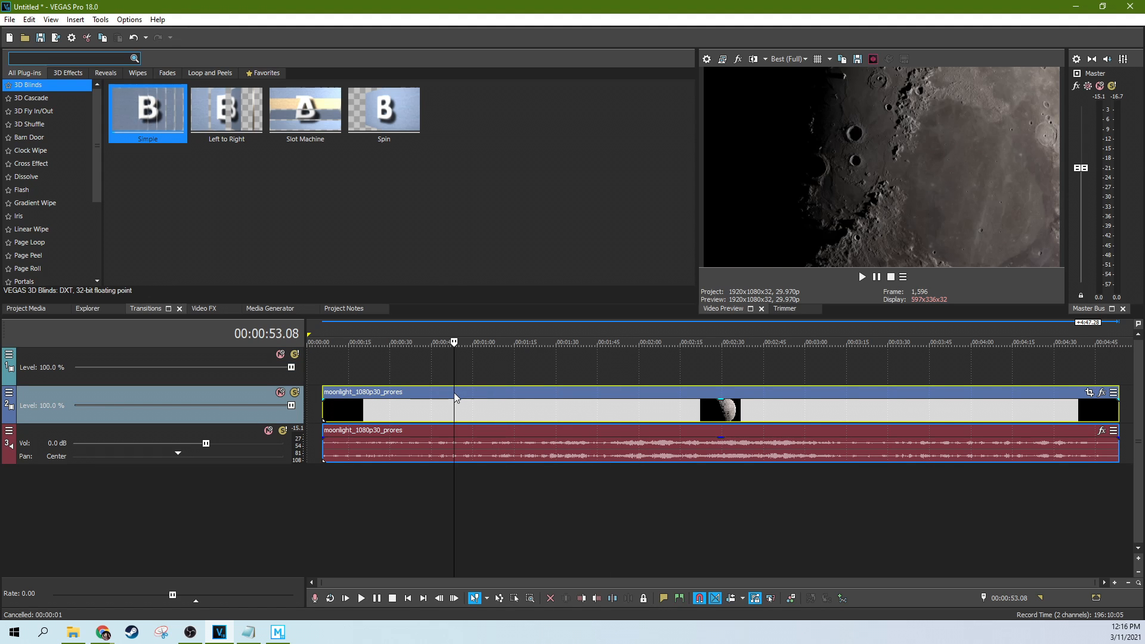
click(634, 361)
click(710, 366)
click(557, 359)
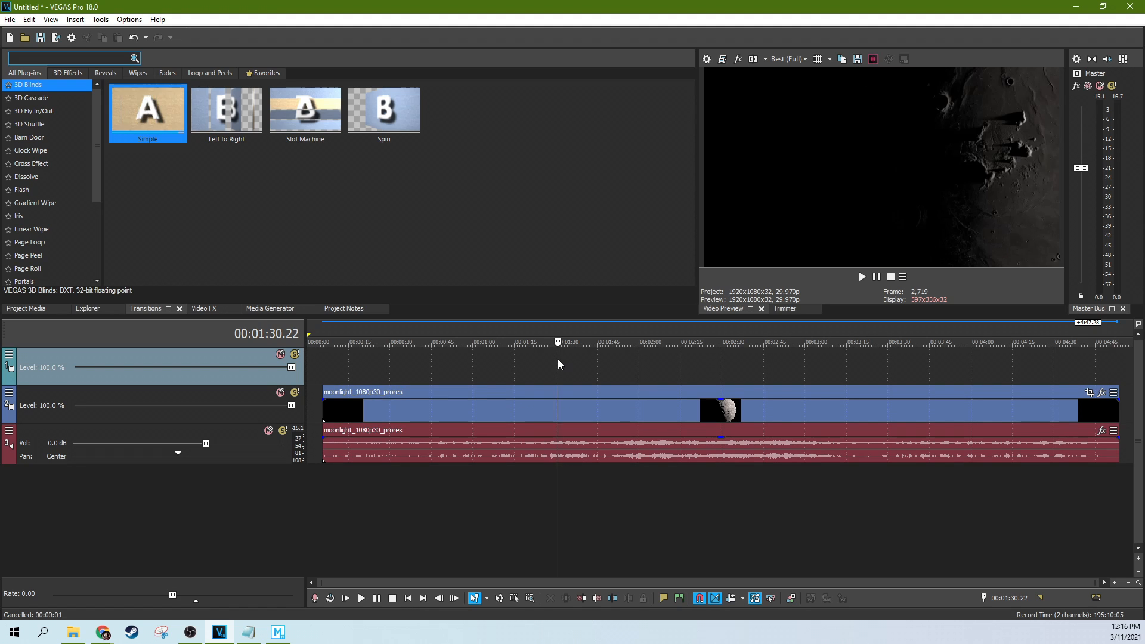
click(508, 363)
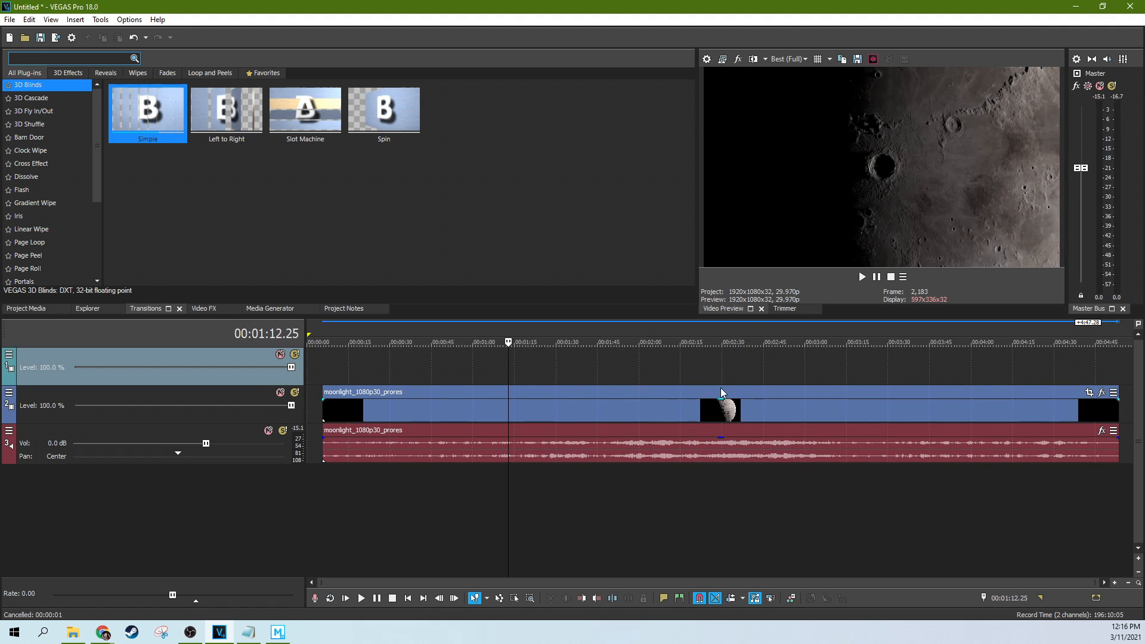
click(827, 380)
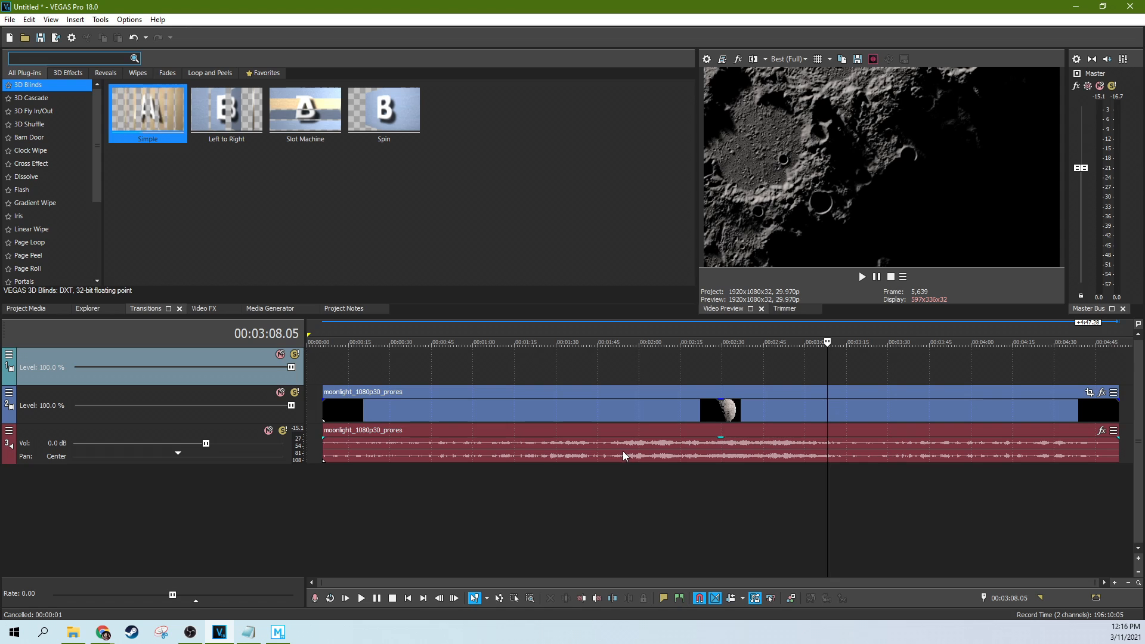
Switch to Movie Studio 17 Platinum to view its workspace for comparison, and return to VEGAS Pro.
click(277, 633)
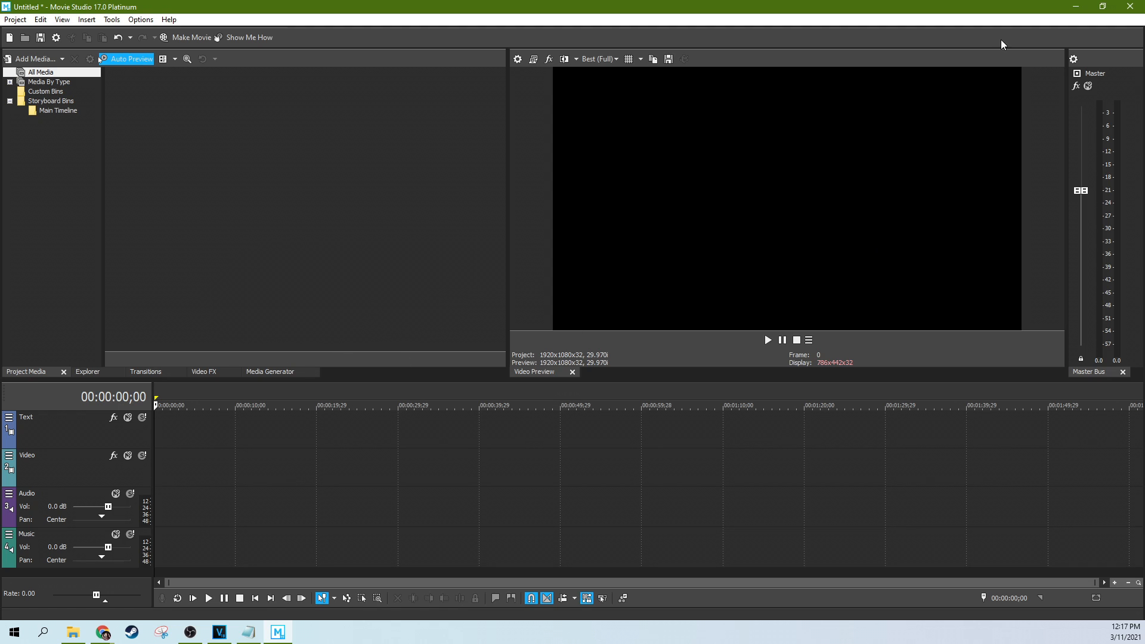
click(1075, 7)
Move the moonlight clip with its audio to the very start of the timeline.
click(654, 391)
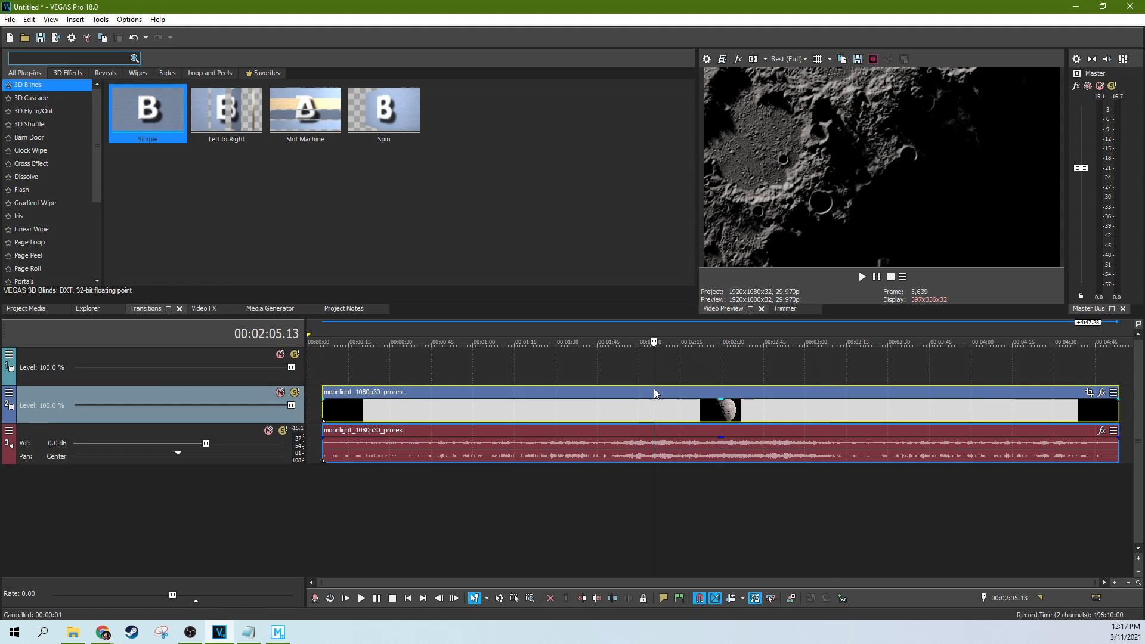
click(654, 392)
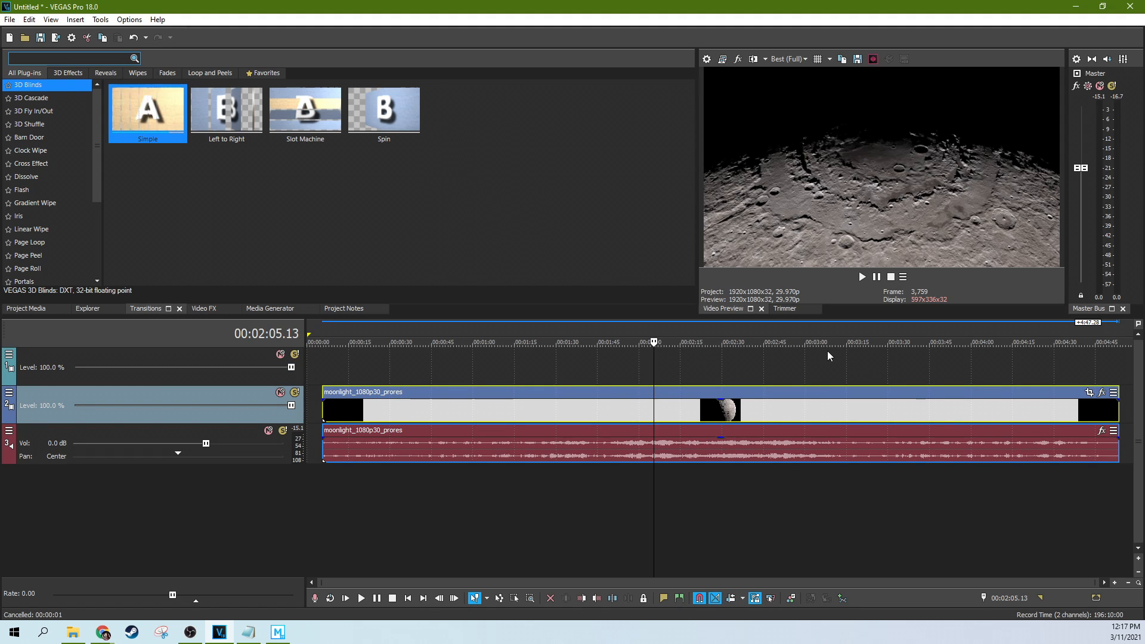
click(769, 366)
drag(621, 396, 495, 404)
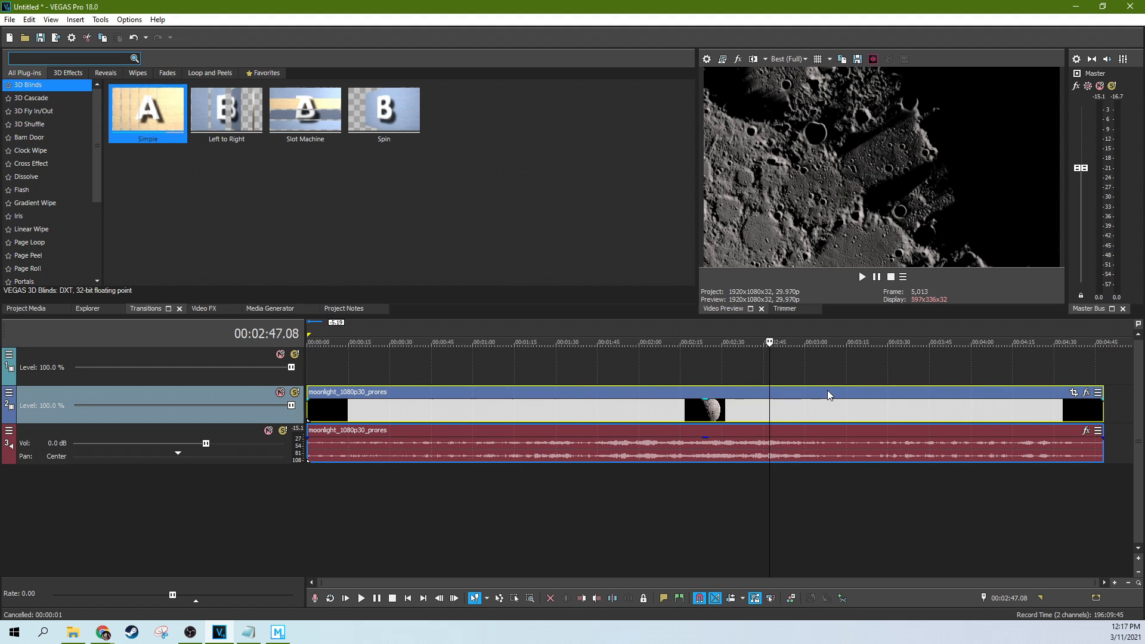
Split the moonlight clip at 00:03:59.07 and move the second part along its track to about 00:05:15.
click(969, 413)
key(s)
drag(1023, 409, 1092, 392)
scroll(939, 408, down, 1)
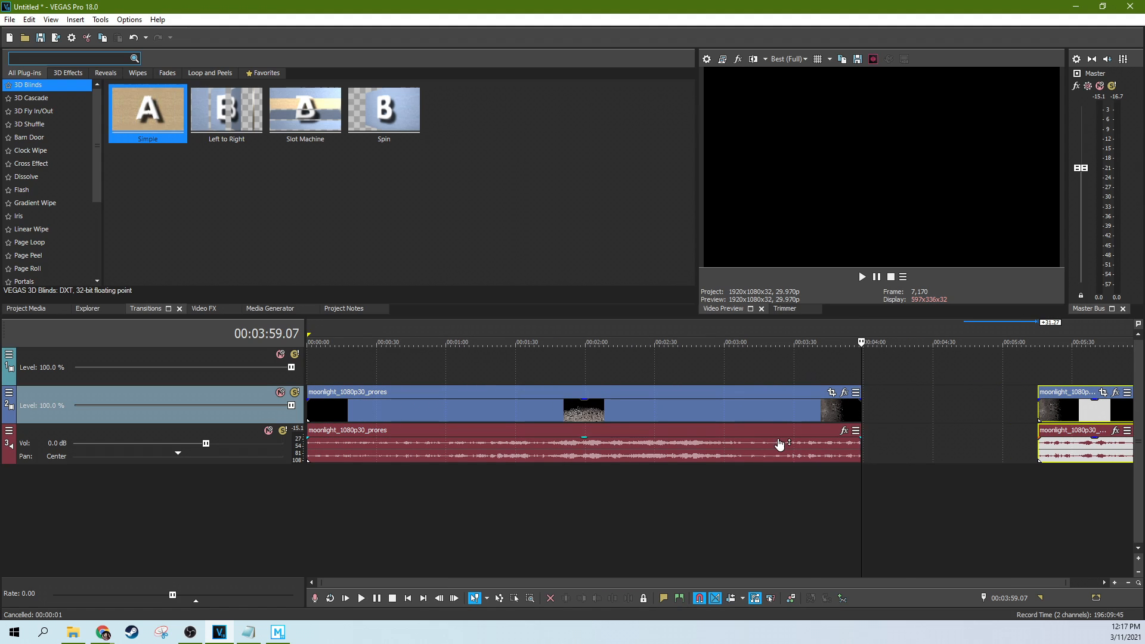
Open the Render As settings and examine the render options for the MAGIX AVC/AAC MP4 format.
click(10, 22)
click(27, 120)
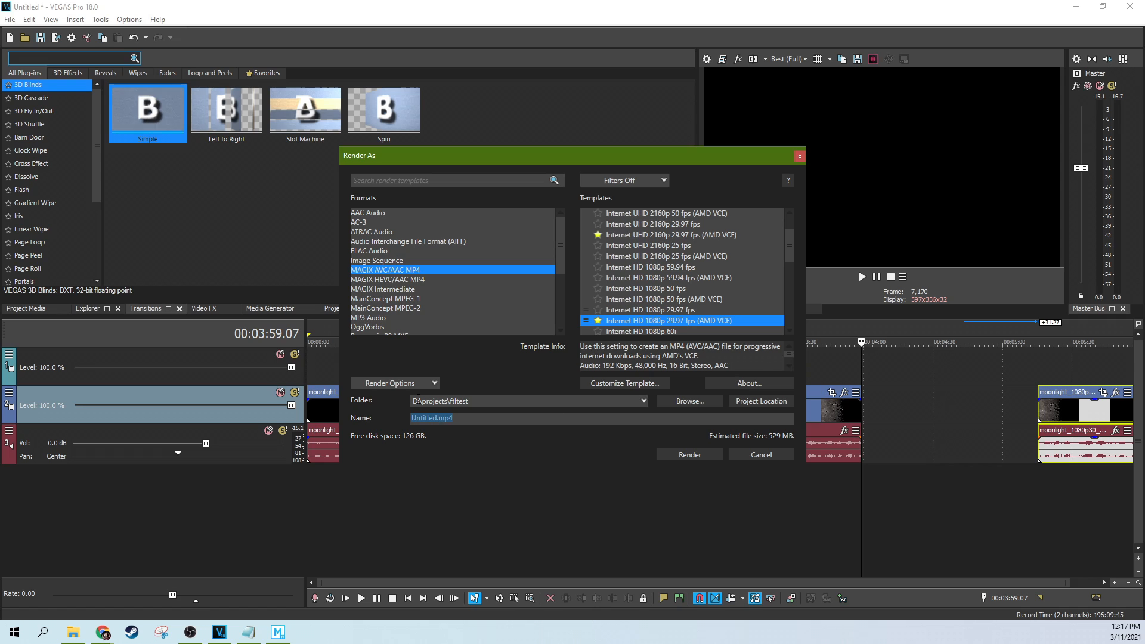
click(421, 387)
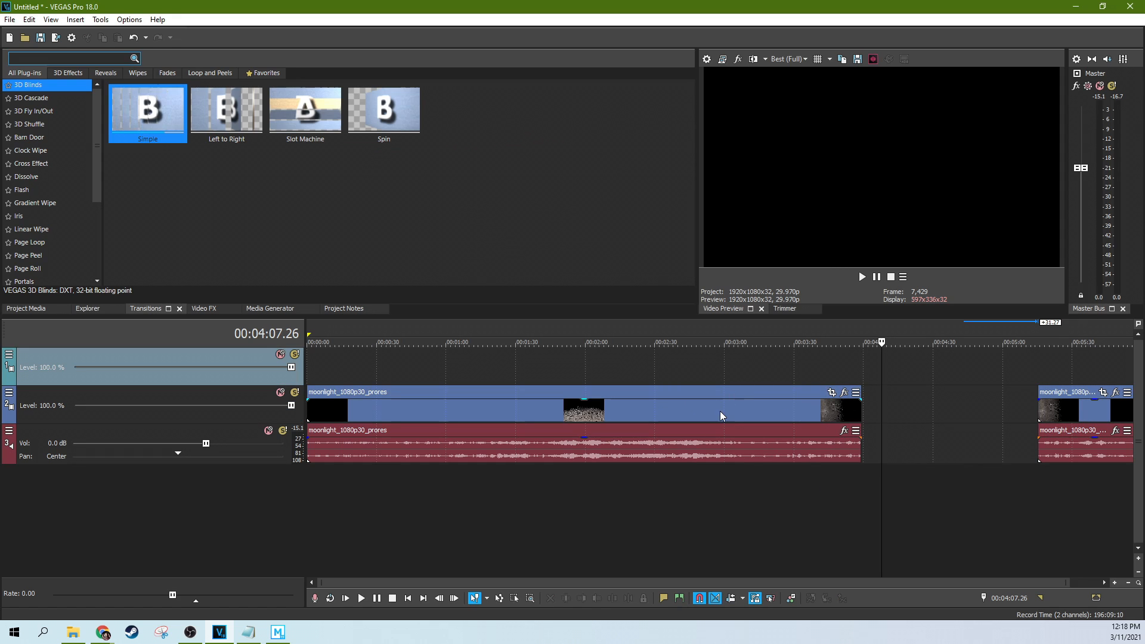
Set the timeline's time selection from 00:00:00.00 to the end of the first clip at 00:03:59.07.
drag(312, 339, 556, 339)
drag(315, 337, 308, 337)
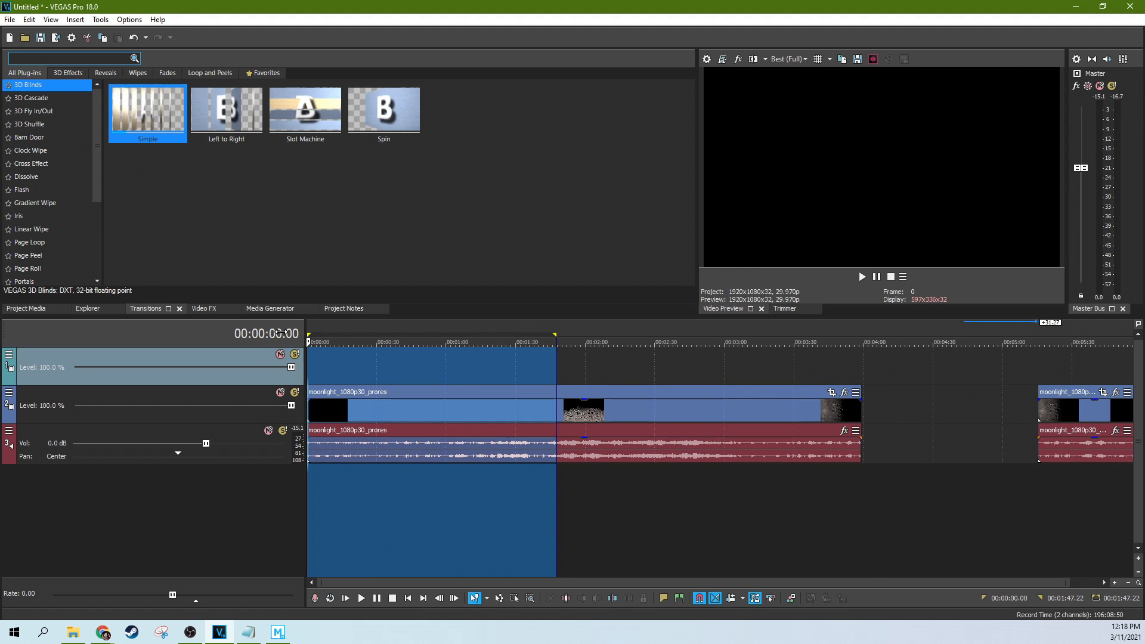
drag(558, 334, 861, 333)
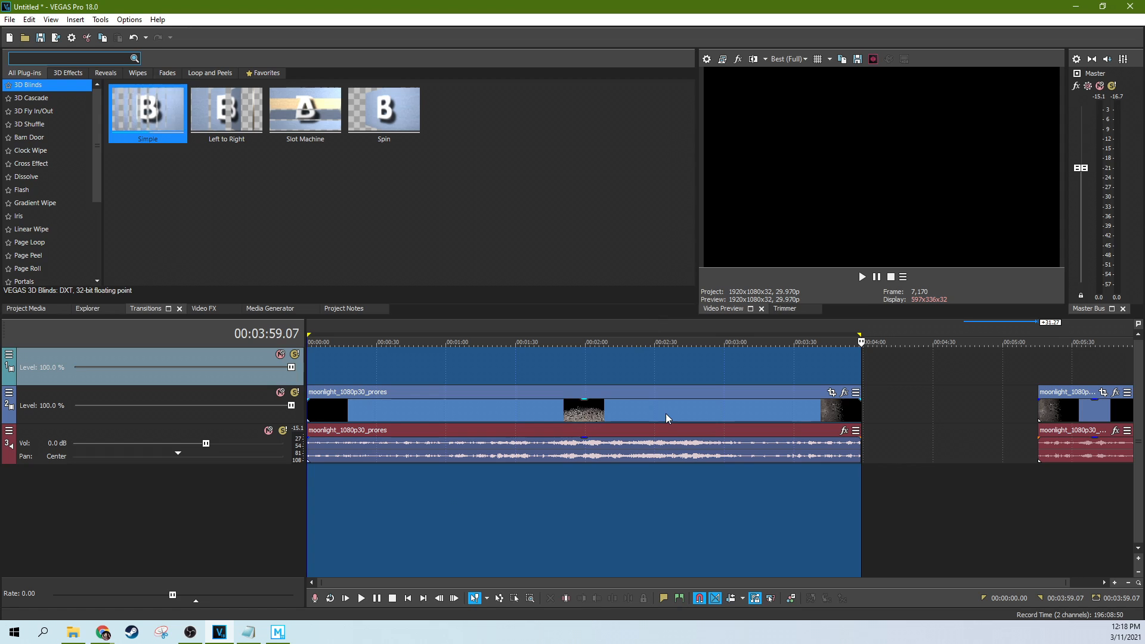
Close the Video Preview and Master Bus windows.
key(alt+Tab)
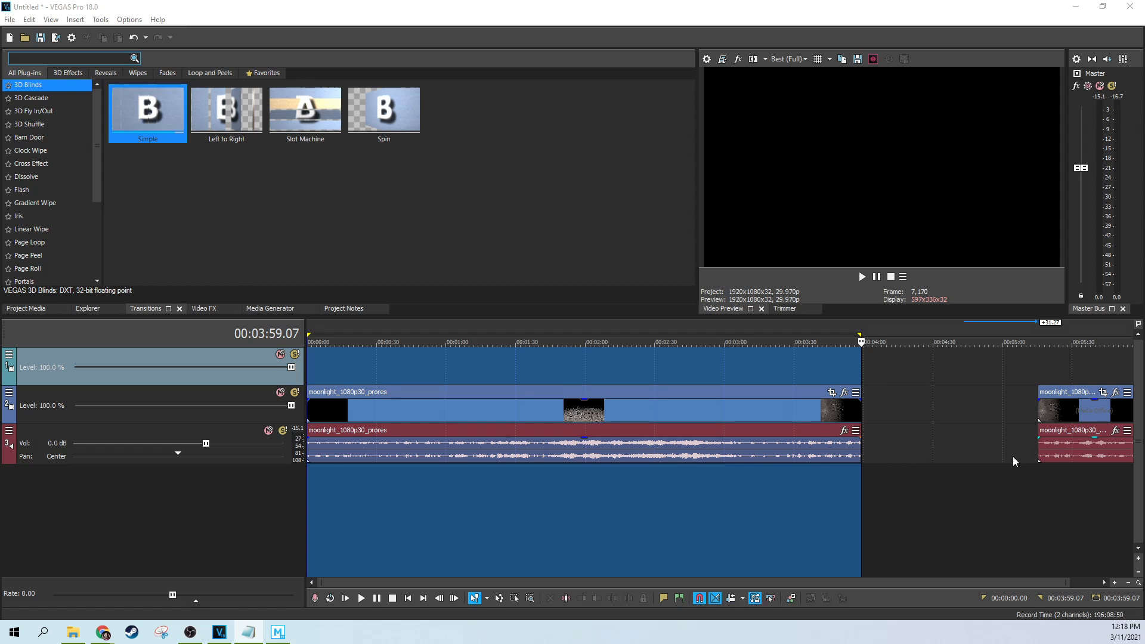
click(763, 309)
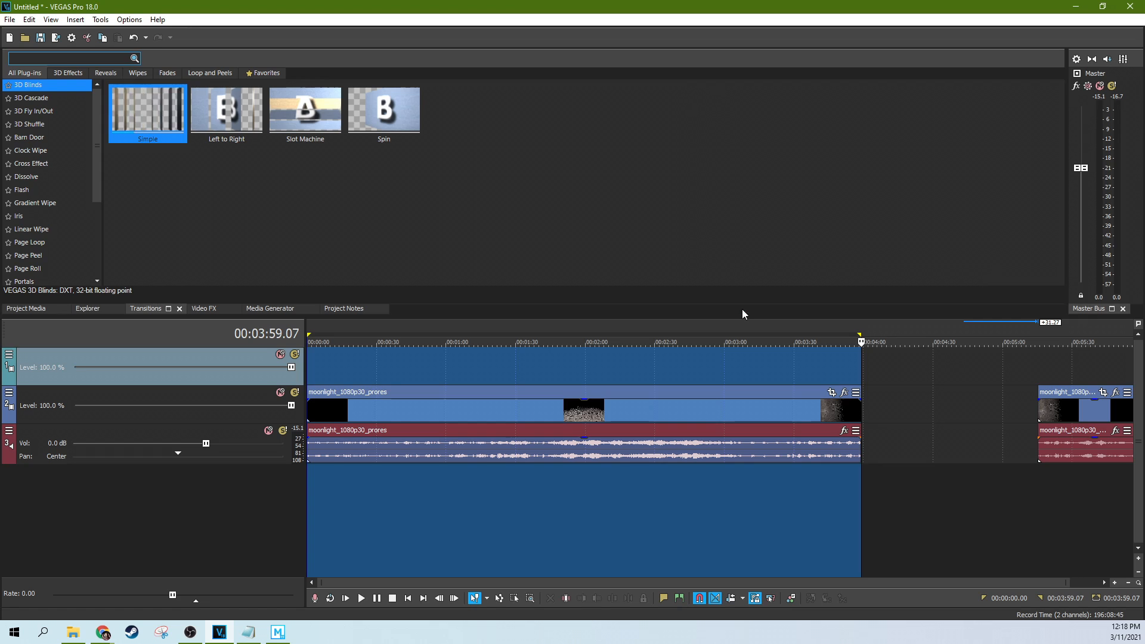
click(1123, 309)
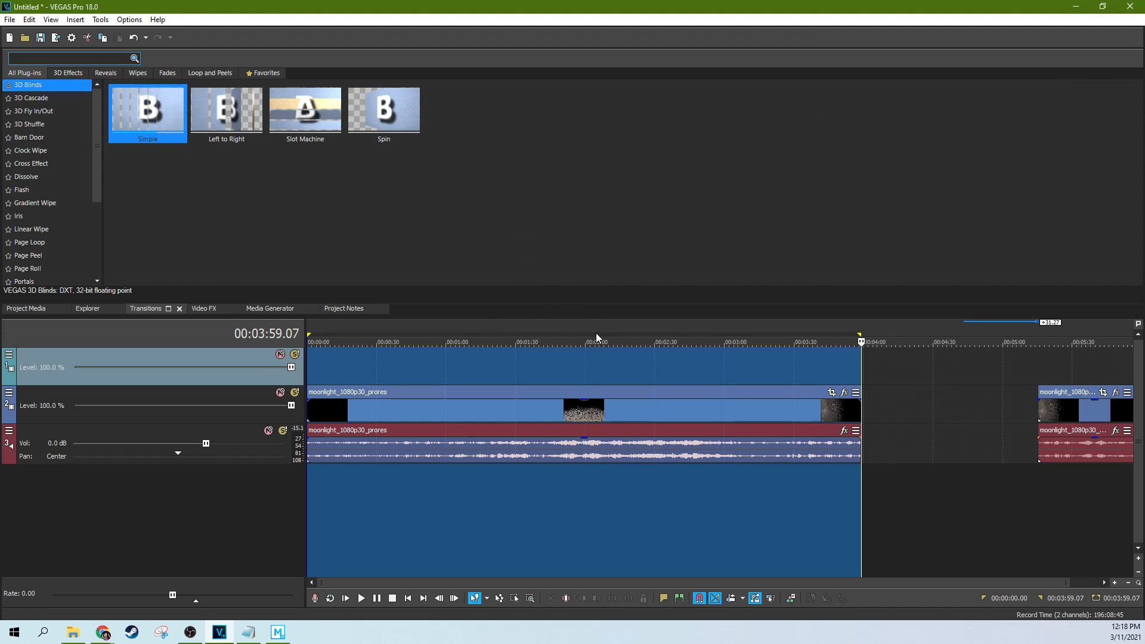
Restore the workspace to the Default Layout.
click(60, 22)
mouse_move(206, 65)
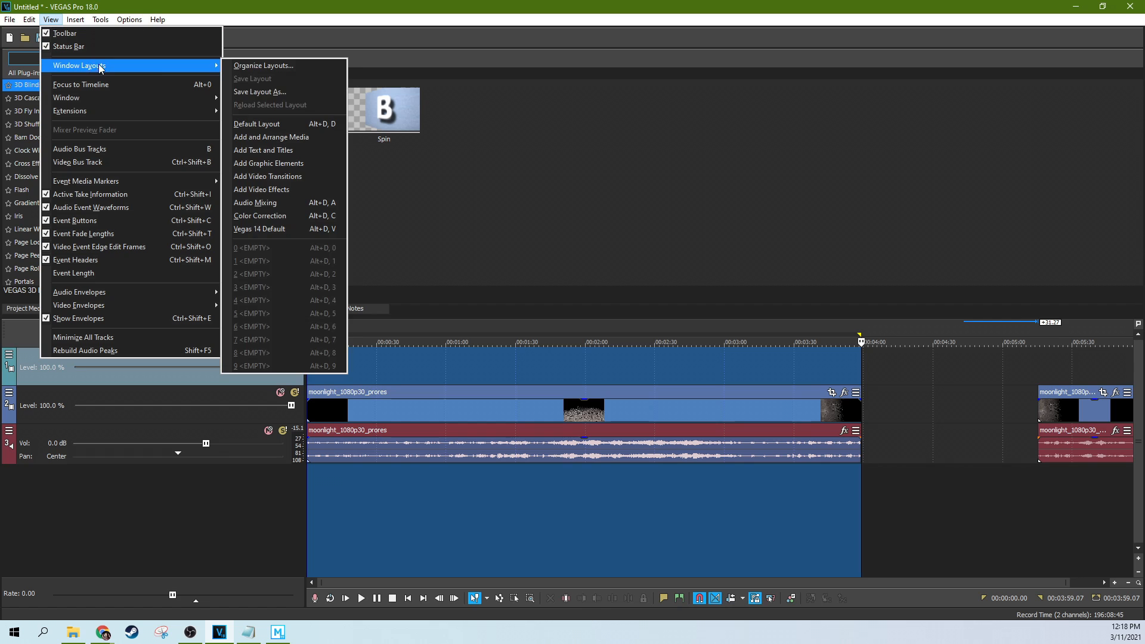
click(280, 124)
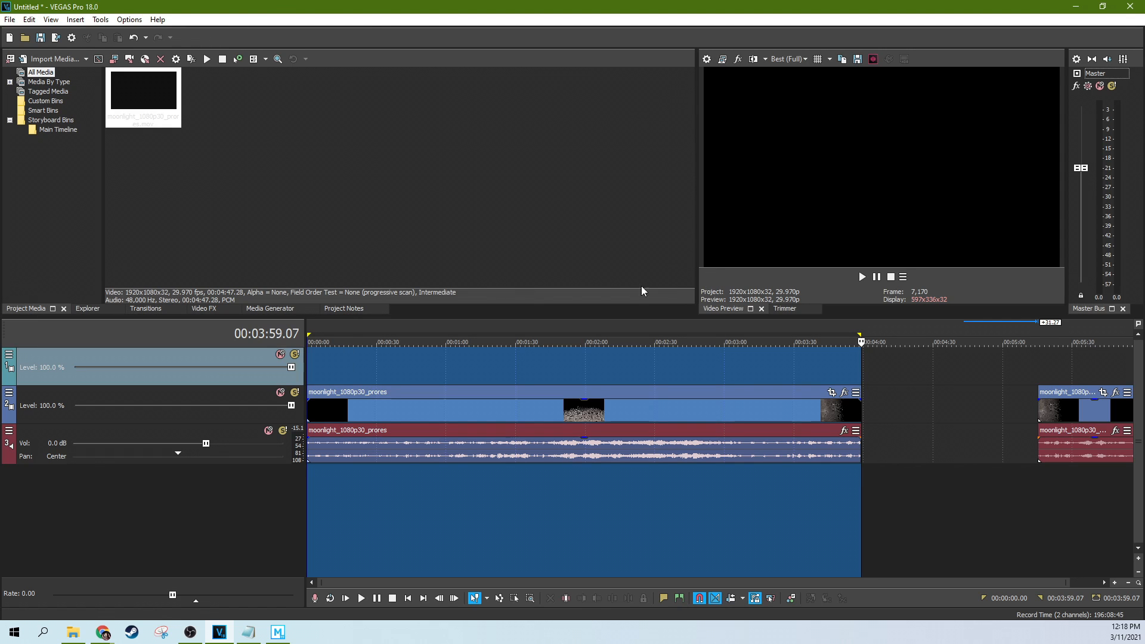
Examine the list of windows that can be shown in the workspace, such as Video Scopes and Mixing Console.
click(75, 19)
mouse_move(51, 19)
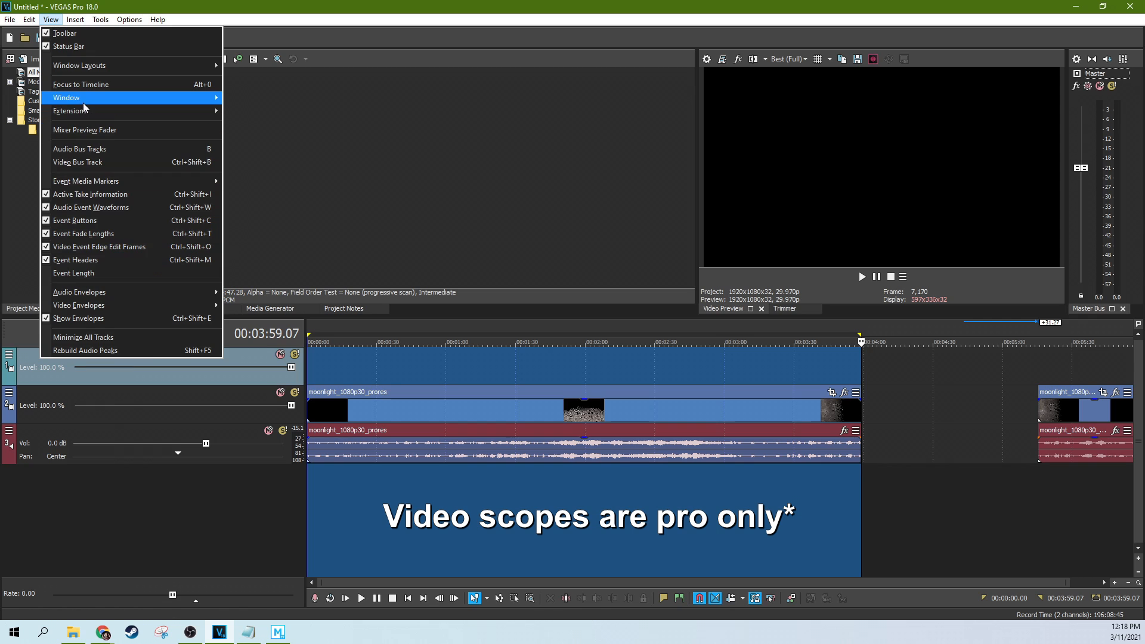
mouse_move(170, 99)
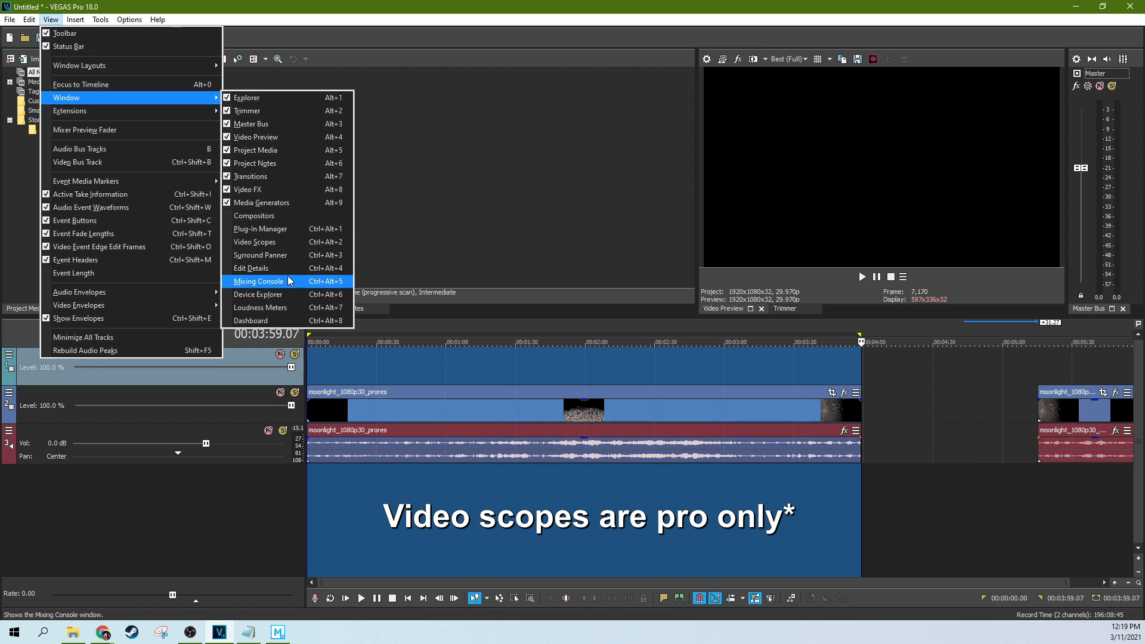
View the floating Video Scopes window with its histogram and close it again.
click(277, 244)
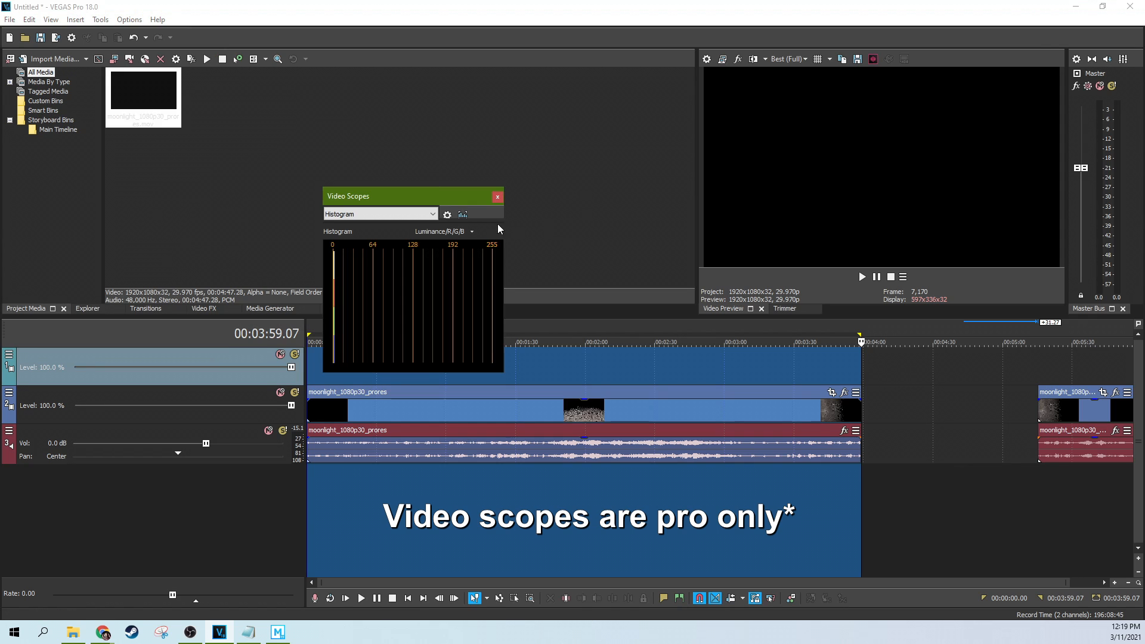
click(497, 197)
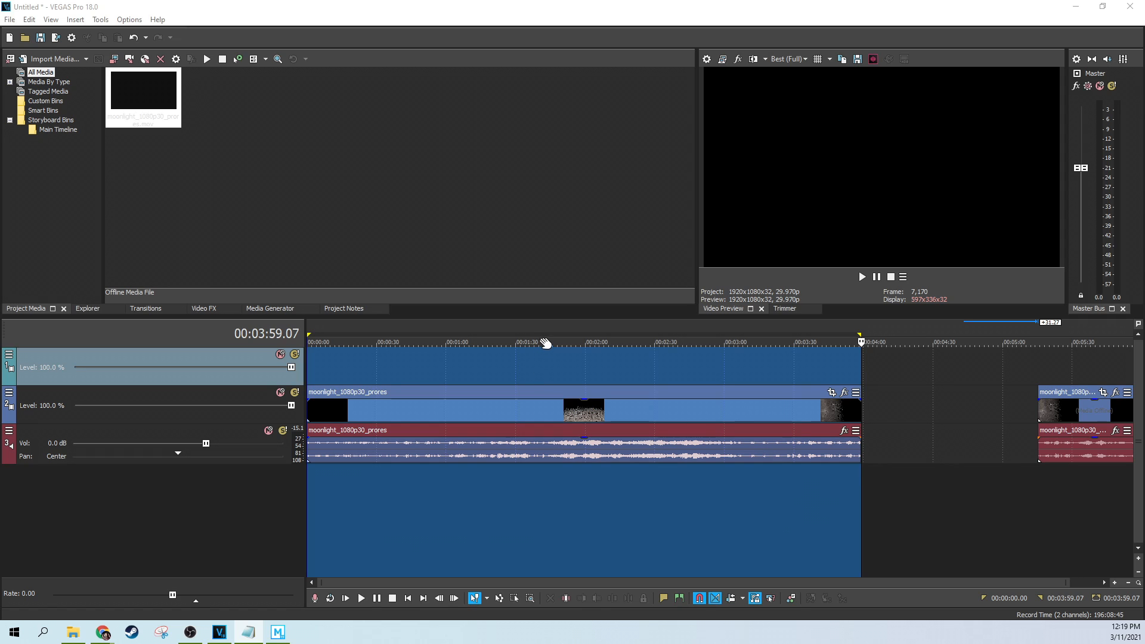
Clear the time selection, leave the clips unselected and place the timeline cursor at 00:03:15.13.
click(700, 420)
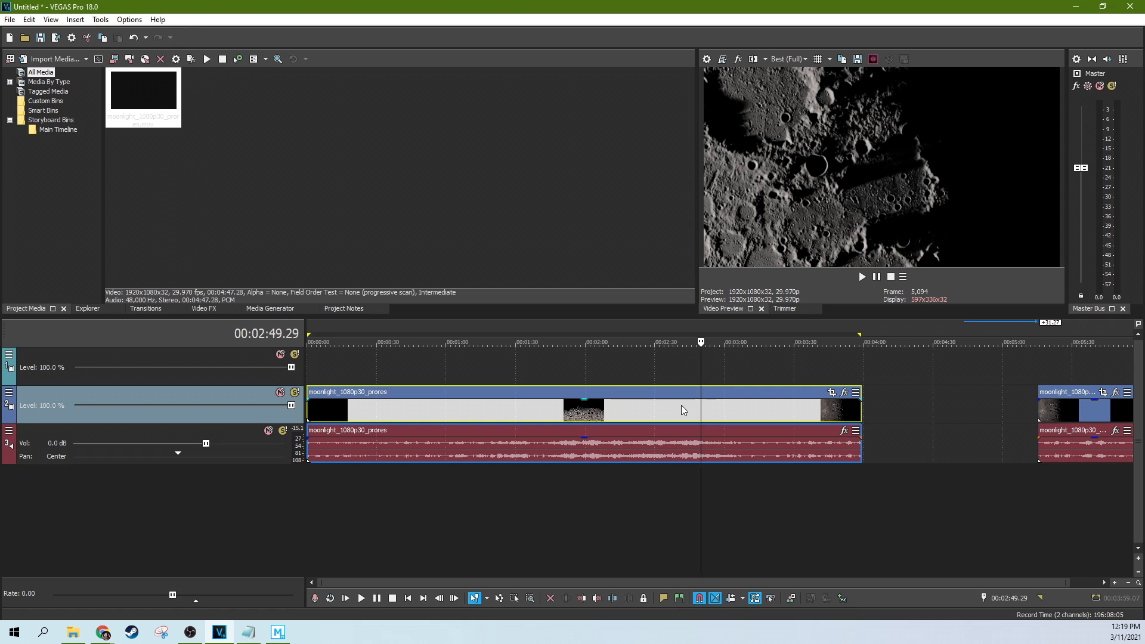
click(649, 395)
click(635, 380)
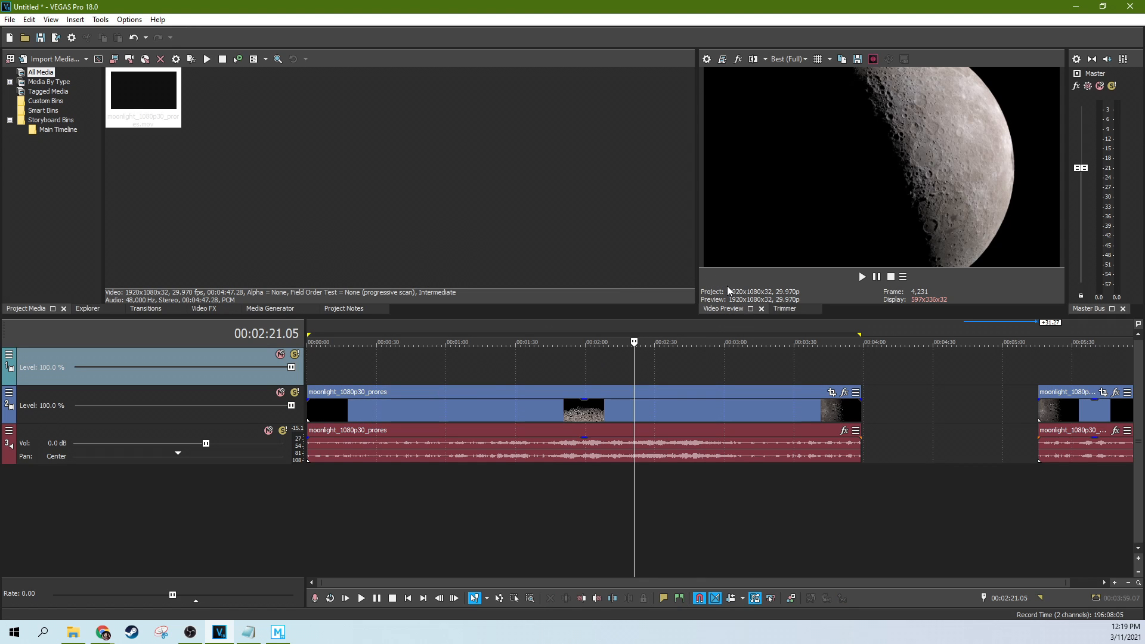
click(774, 356)
click(807, 360)
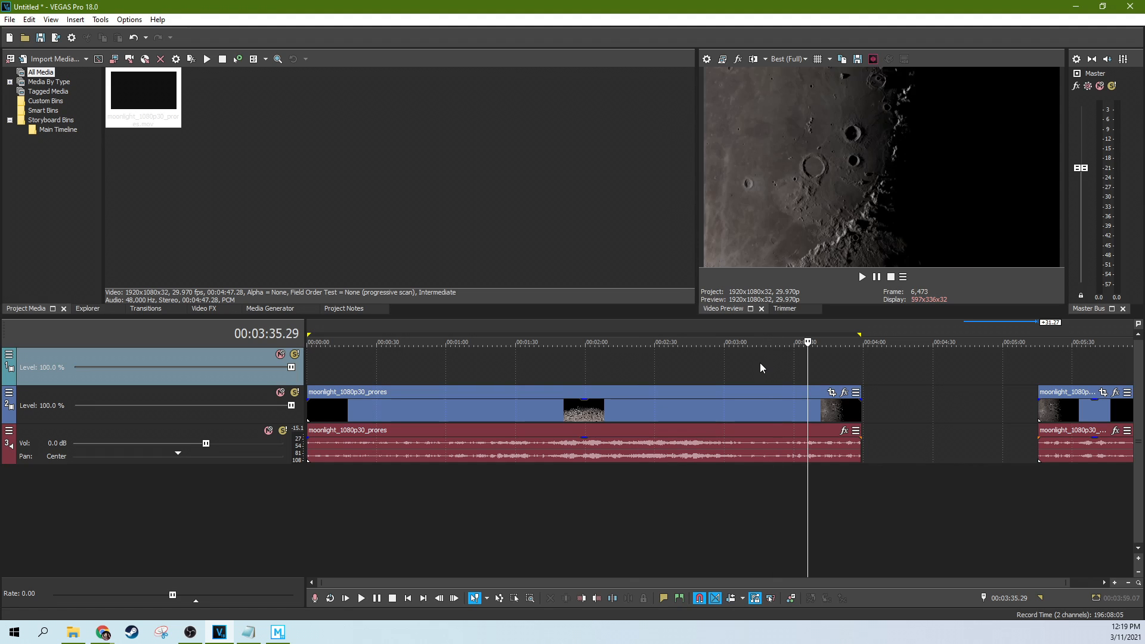
click(759, 364)
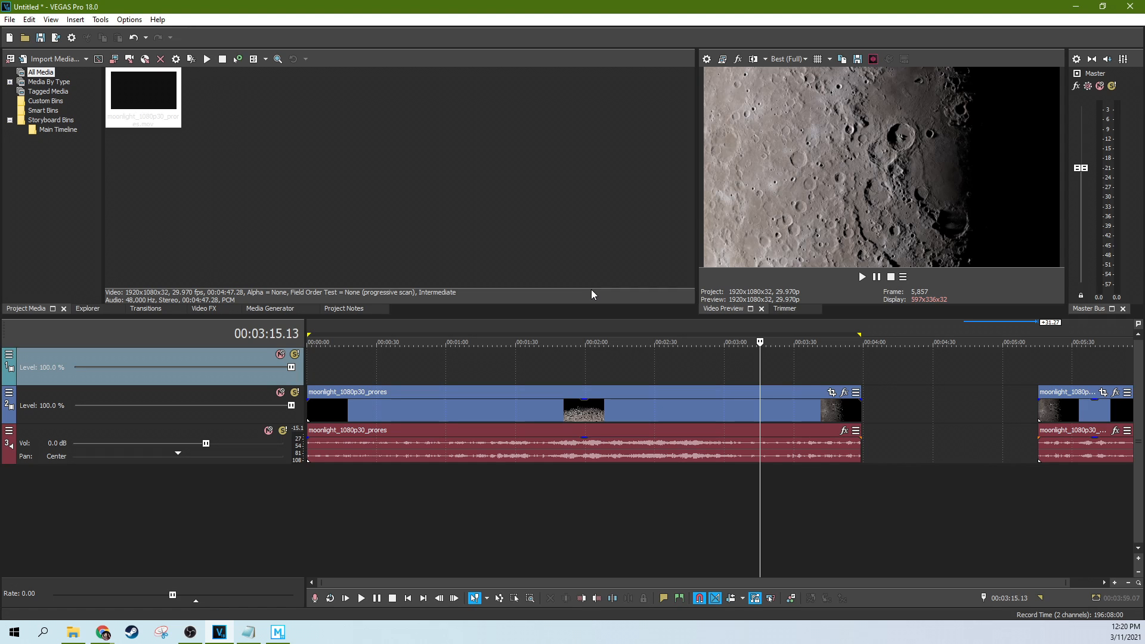
Move the second moonlight clip with its audio back against the end of the first clip at 00:03:59.07.
click(859, 407)
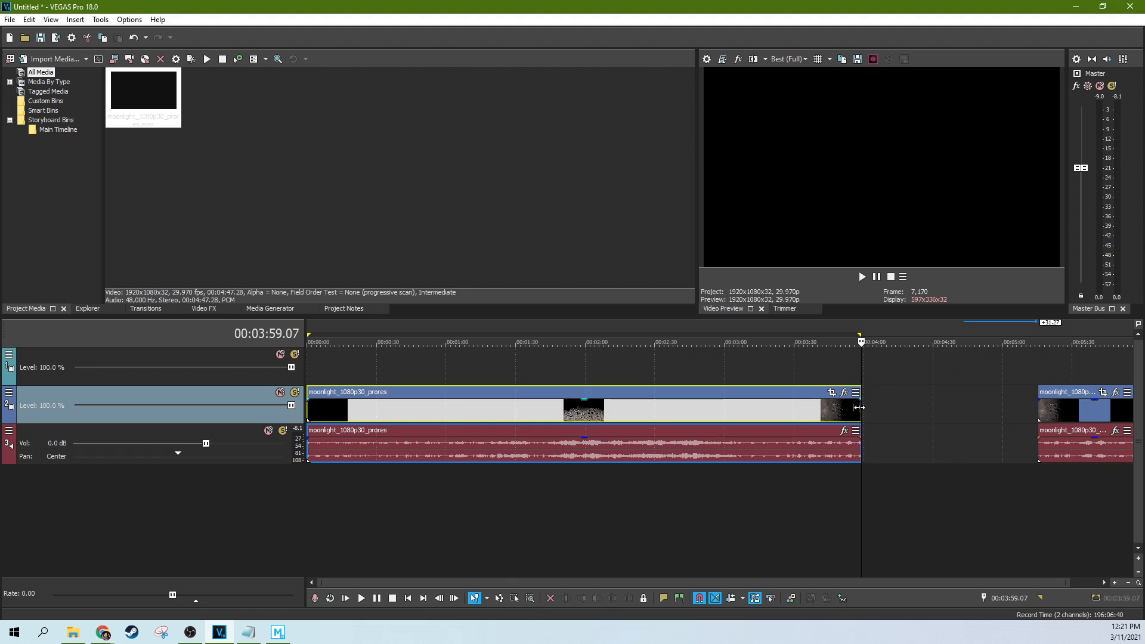
scroll(859, 407, up, 3)
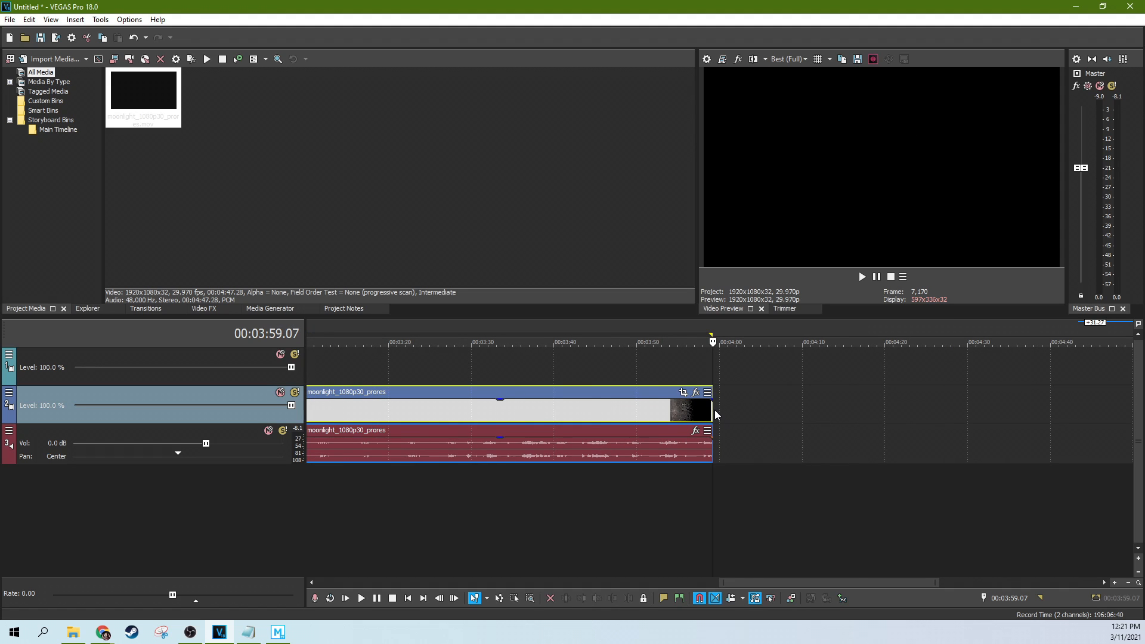
scroll(714, 409, down, 4)
drag(1017, 411, 846, 412)
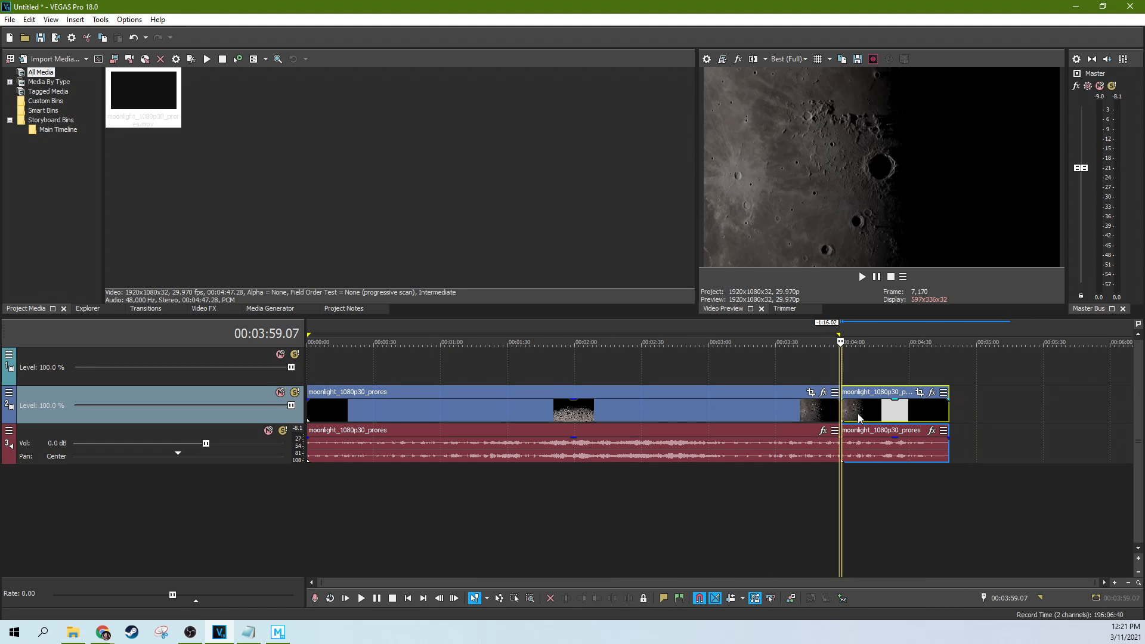
View the cut between the two moonlight clips in expanded edit mode with its split preview, and return to the normal timeline.
click(813, 408)
click(860, 411)
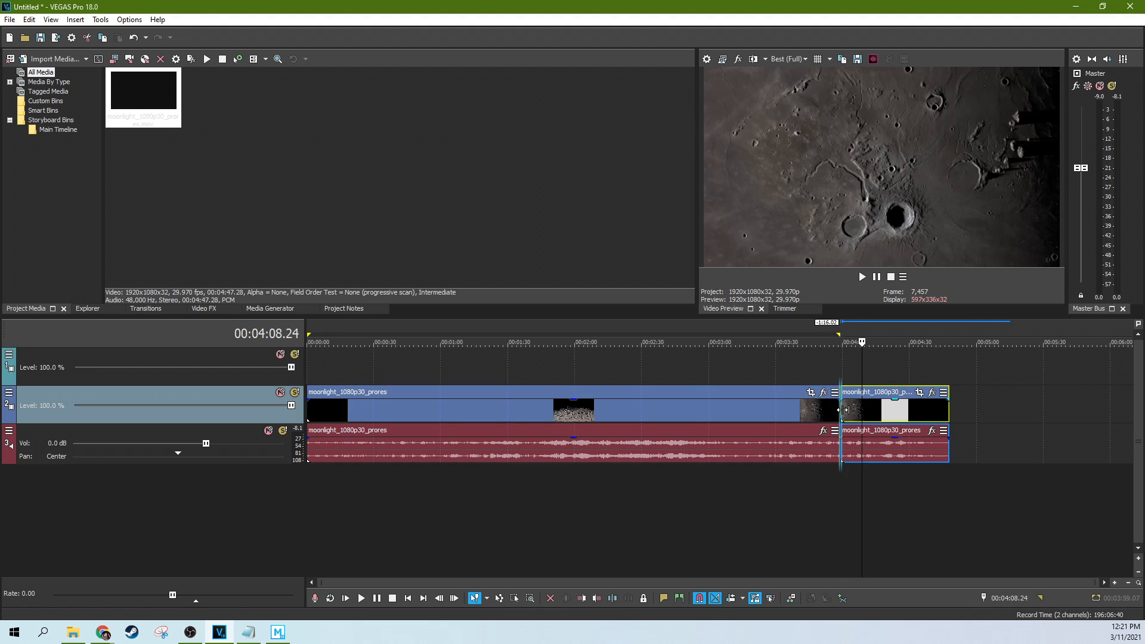
double_click(841, 412)
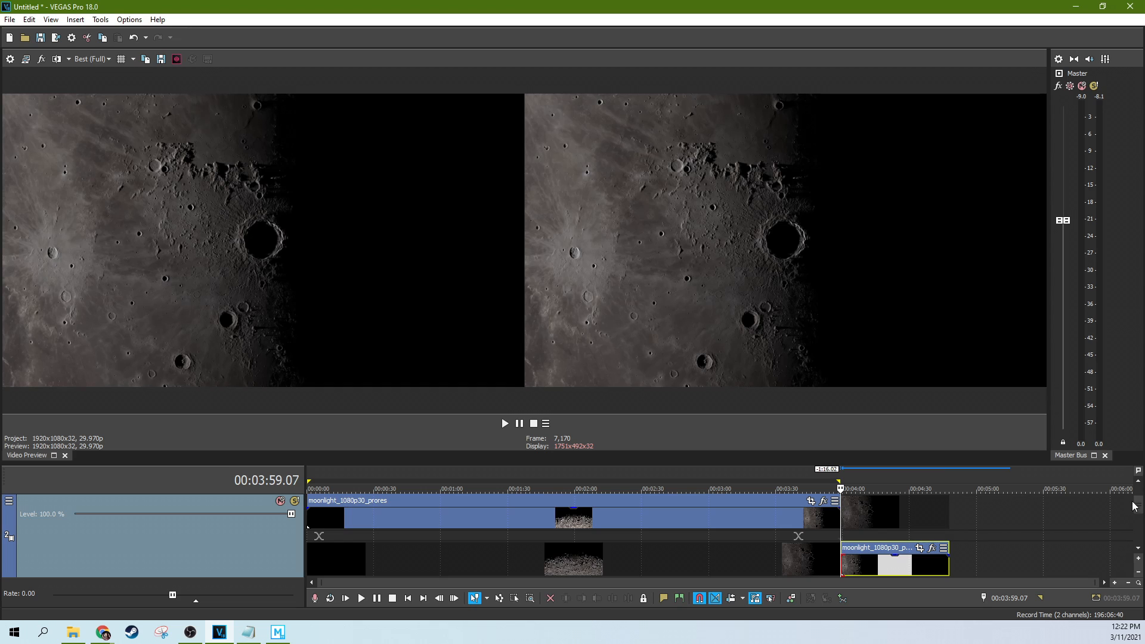
mouse_move(1140, 506)
mouse_down()
mouse_move(1139, 529)
mouse_move(1139, 518)
mouse_up()
drag(337, 464, 346, 372)
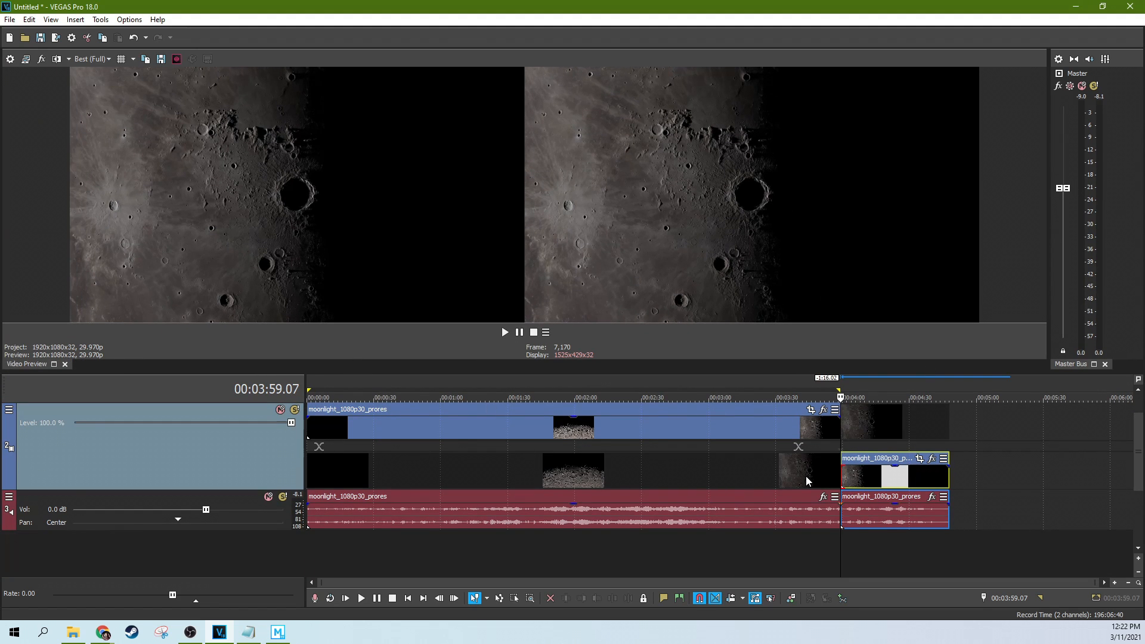
key(alt+shift+Up)
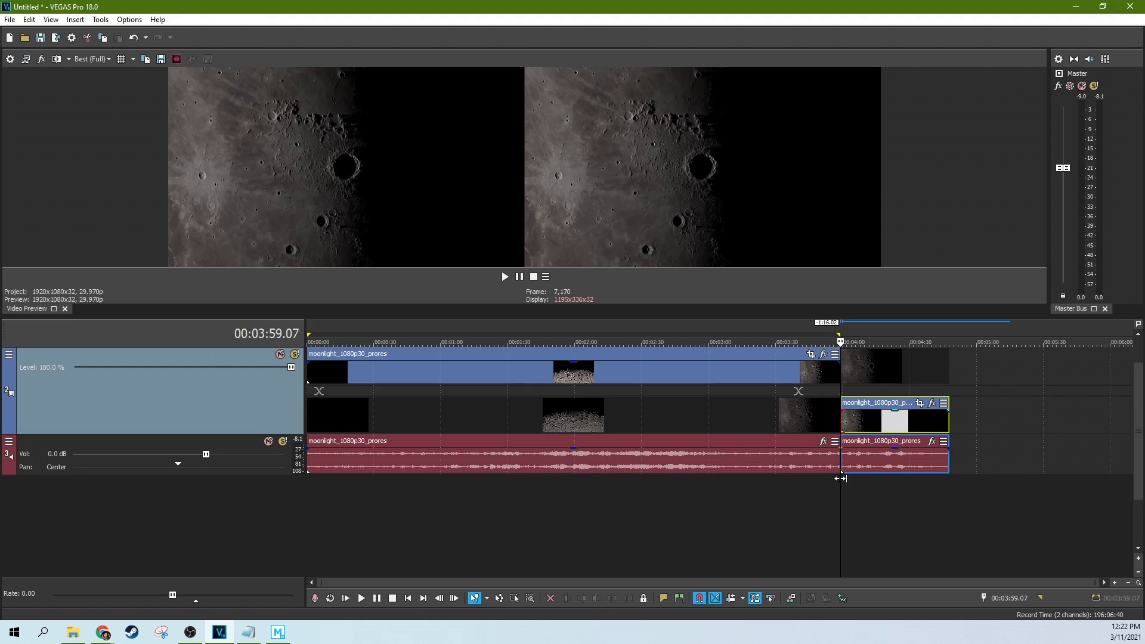
double_click(788, 400)
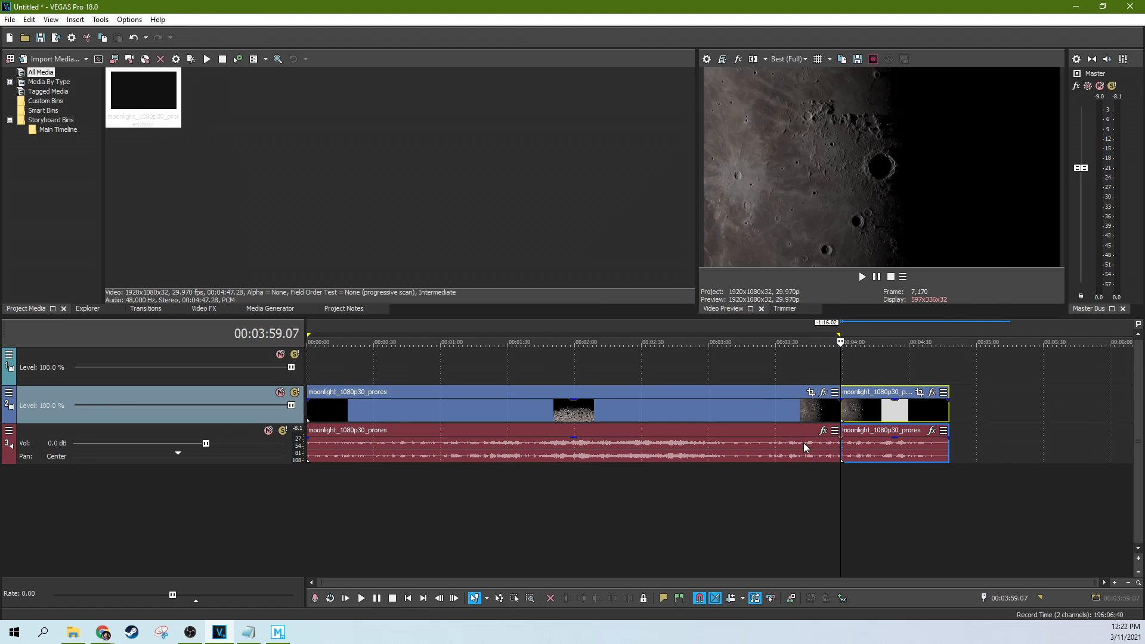
double_click(840, 413)
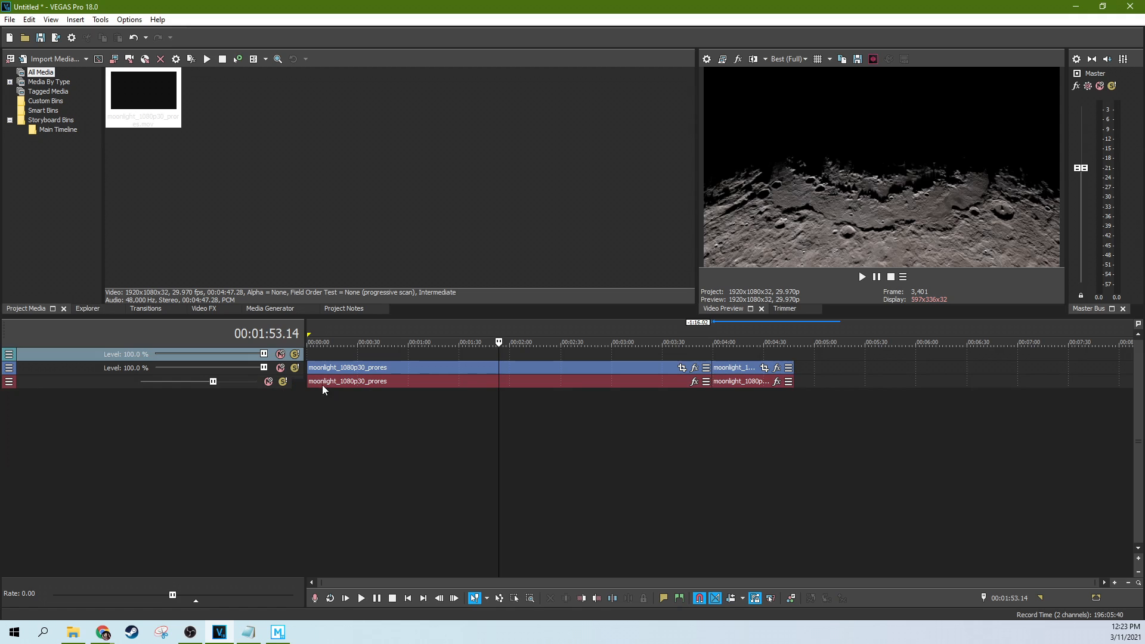
Restore the minimized timeline tracks to their normal height and minimize them again.
key(grave)
key(grave)
mouse_move(139, 389)
mouse_down()
mouse_move(138, 421)
mouse_move(138, 391)
mouse_up()
Insert three empty video tracks above and four empty audio tracks below the existing tracks.
key(ctrl+shift+q)
key(ctrl+shift+q)
key(ctrl+shift+q)
key(ctrl+q)
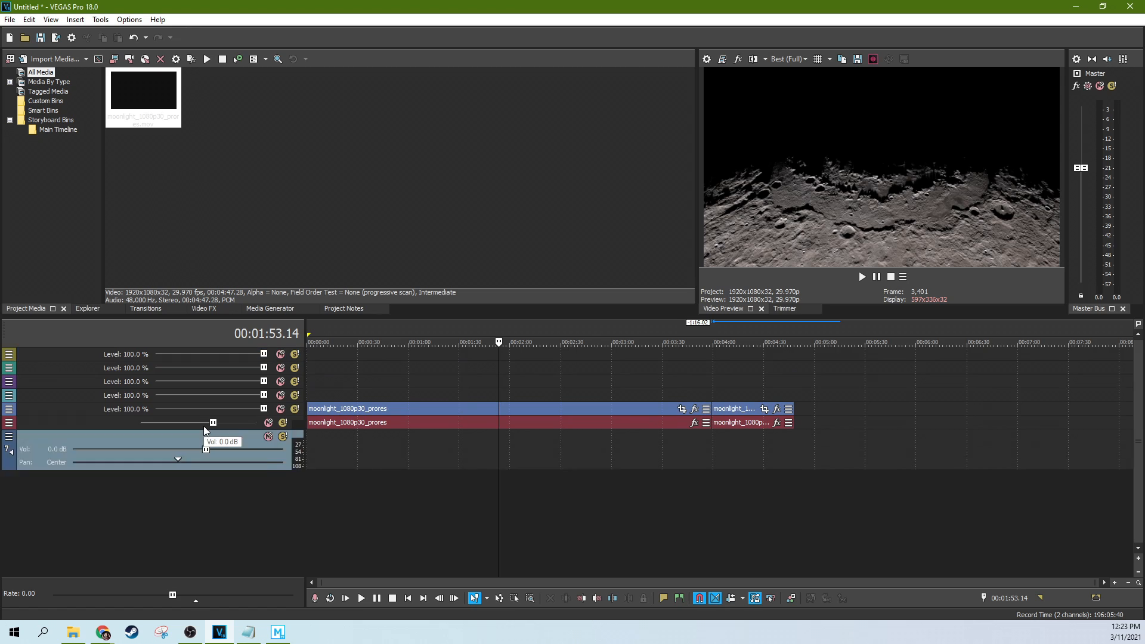
key(ctrl+q)
key(ctrl+q)
key(ctrl+q)
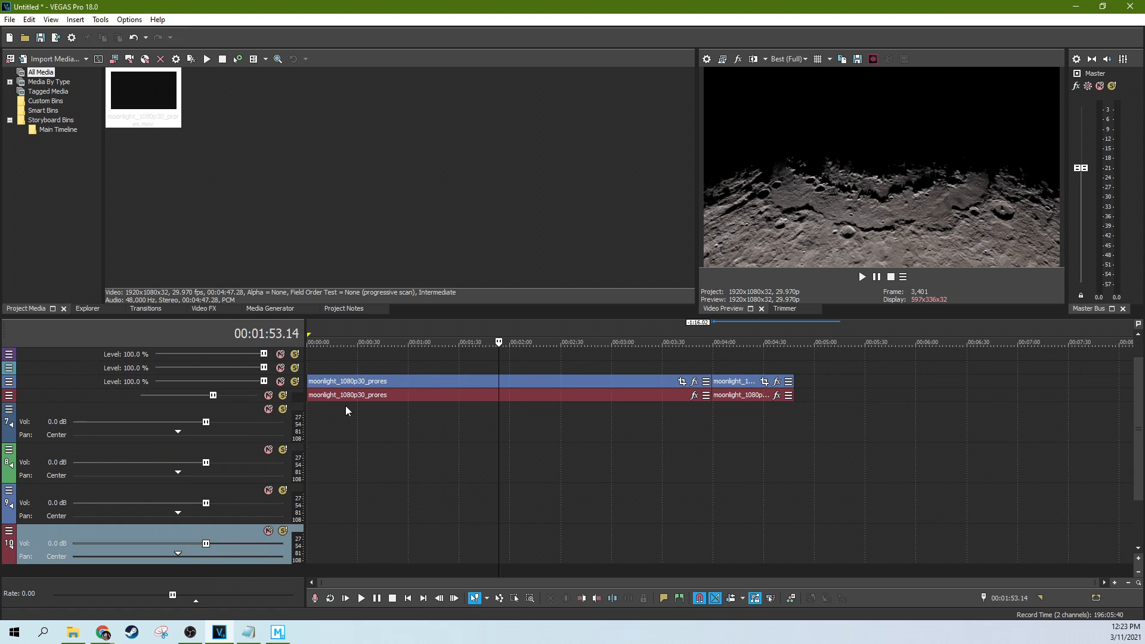
Toggle all tracks repeatedly between minimized and normal height, ending with them restored.
key(grave)
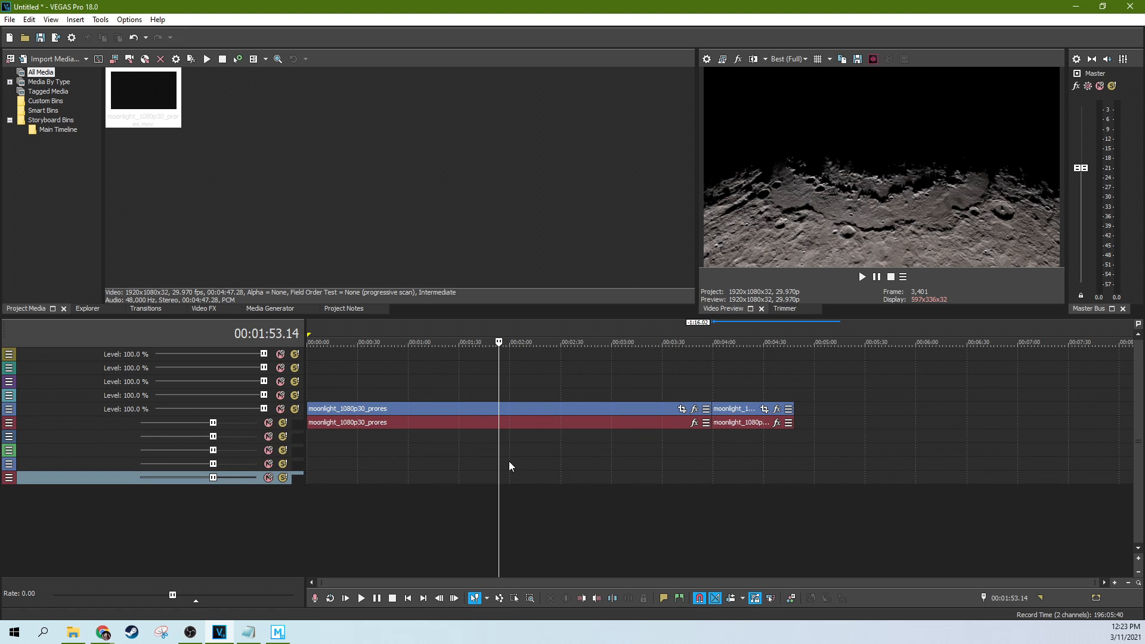
key(grave)
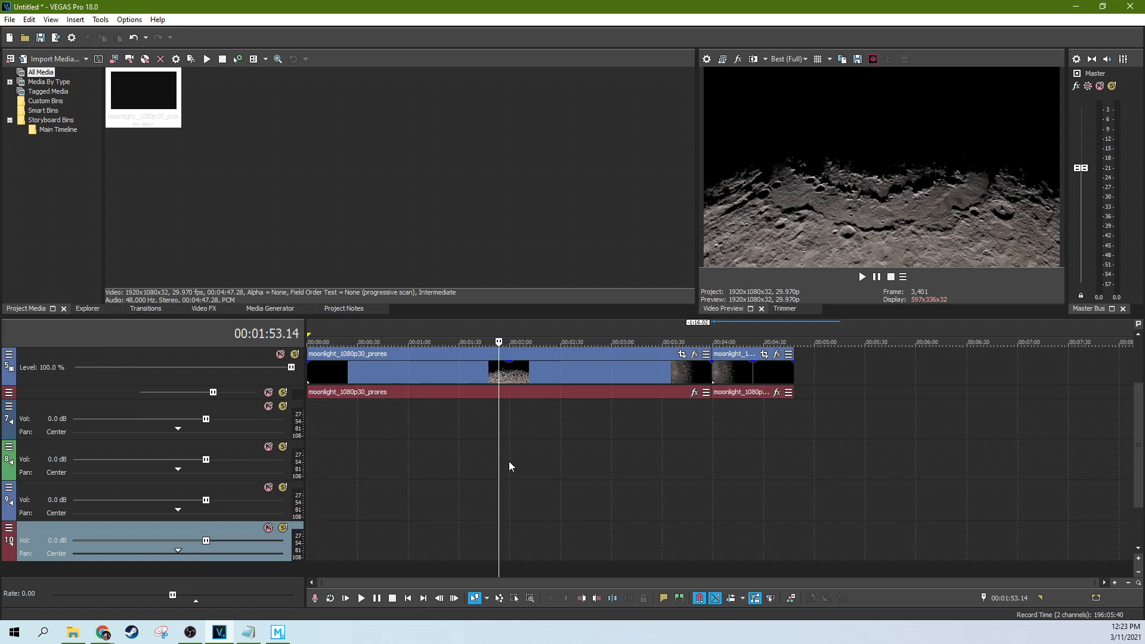
key(grave)
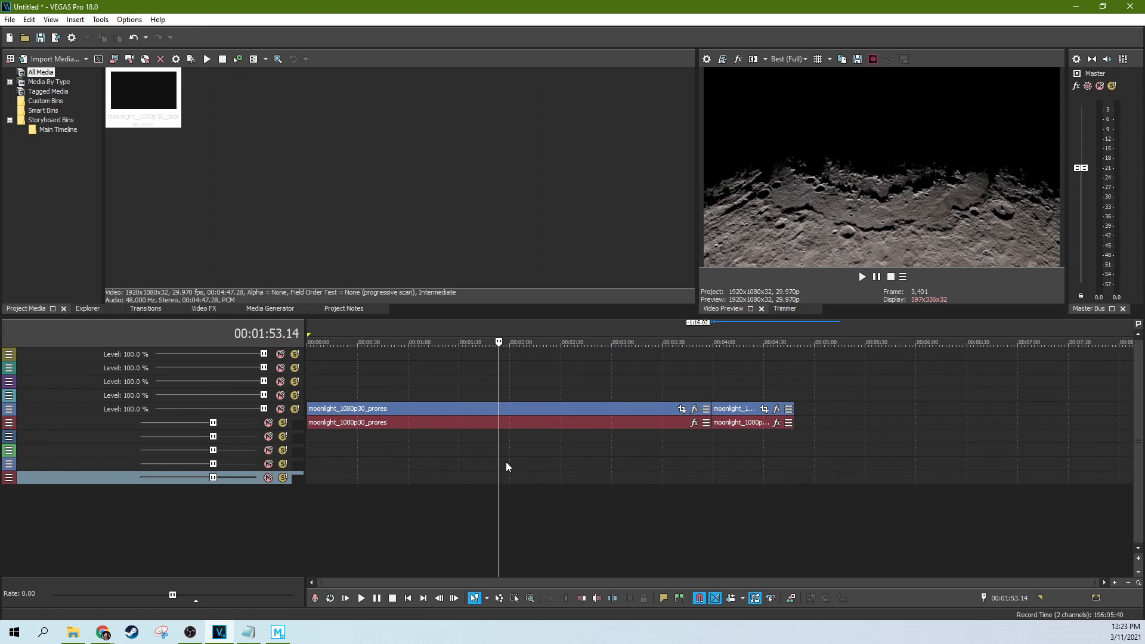
key(grave)
key(grave)
key(grave)
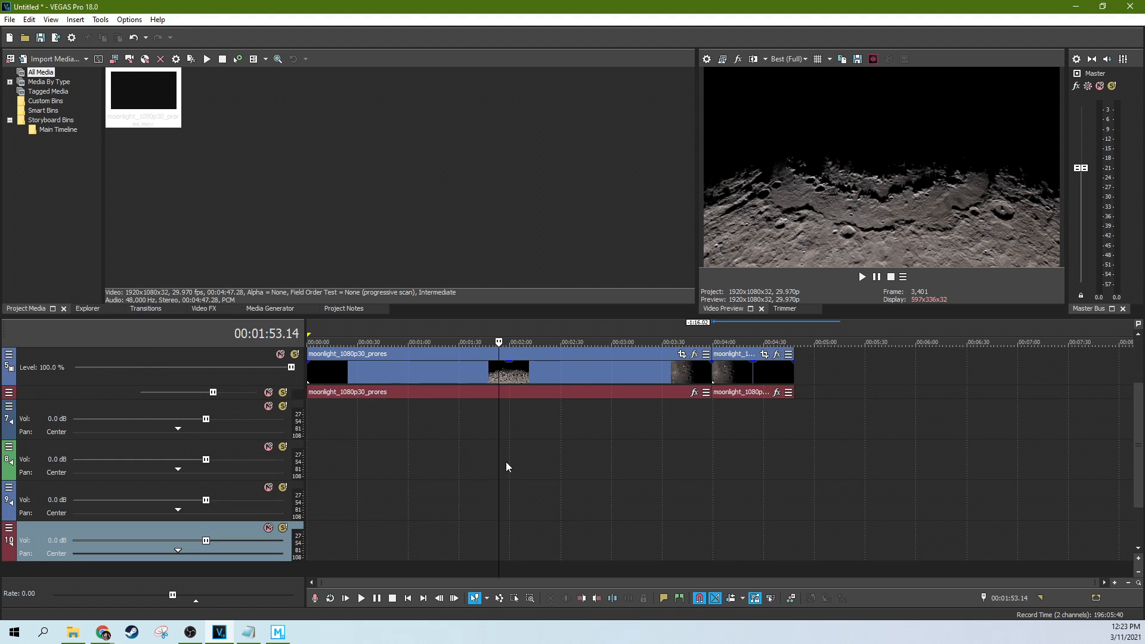
key(grave)
key(grave)
key(grave)
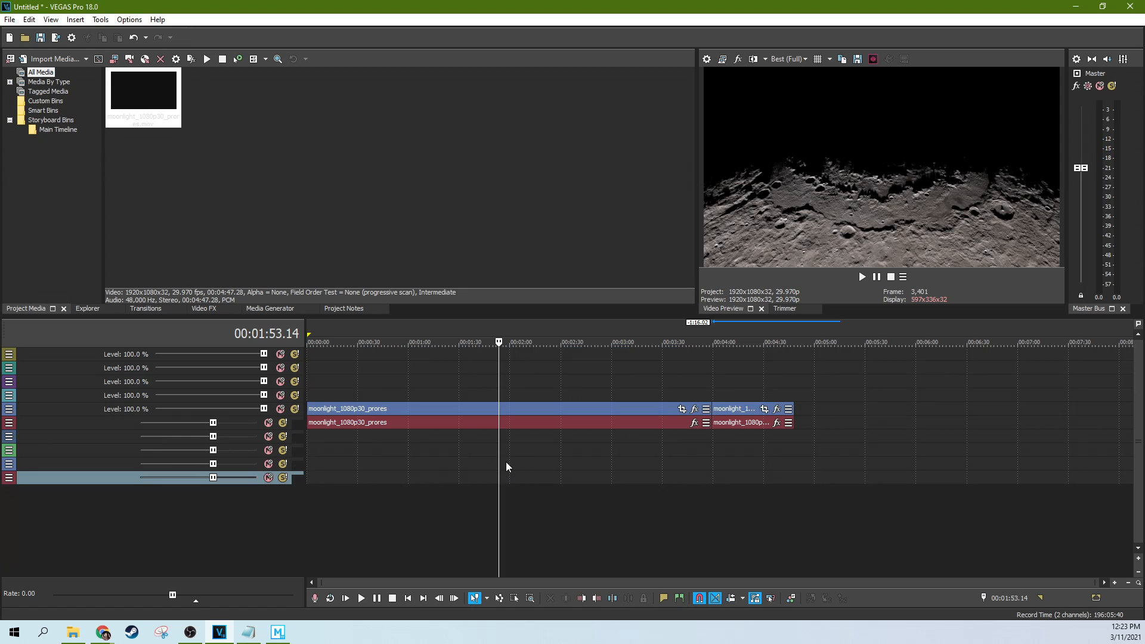
key(grave)
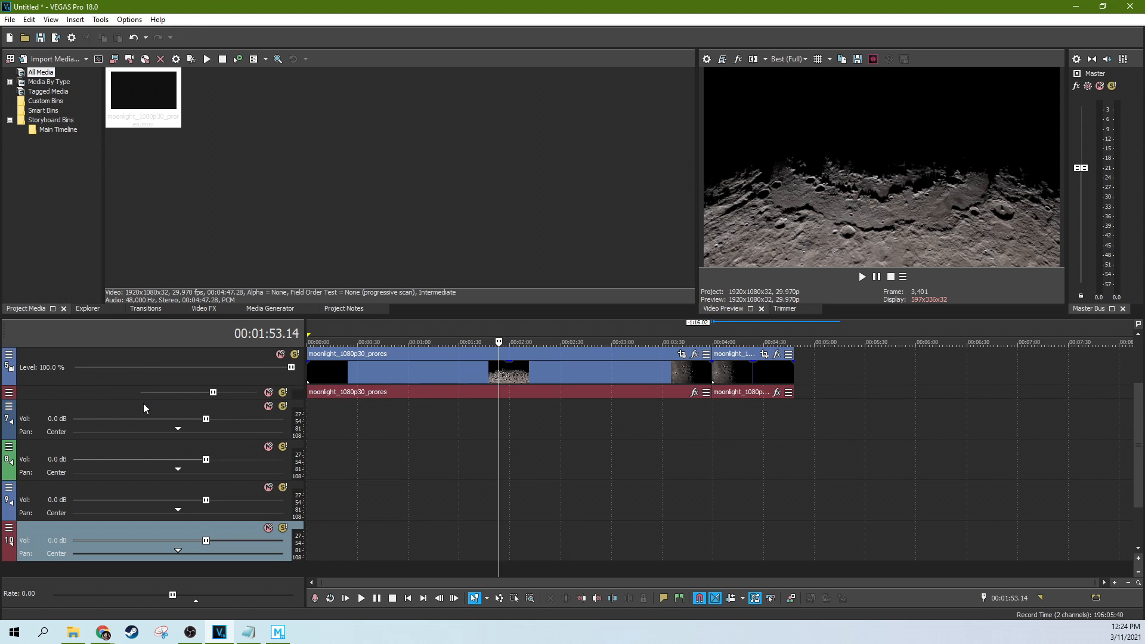
Increase the height of audio track 6 so that its waveforms and pan control are shown.
drag(143, 399, 143, 423)
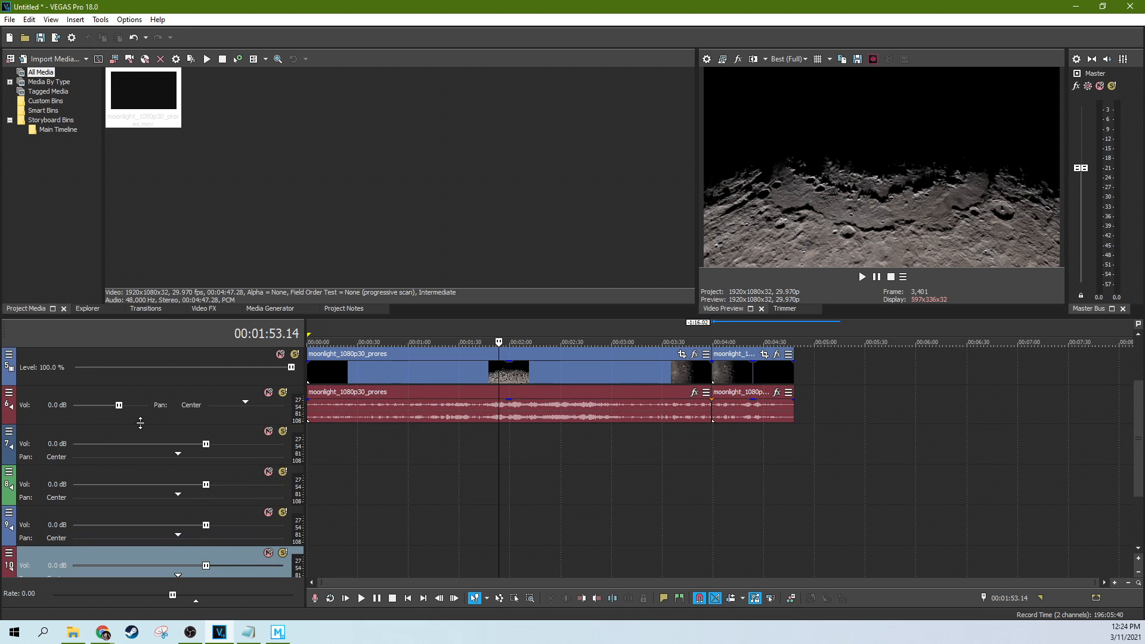
scroll(473, 507, up, 3)
scroll(474, 507, down, 3)
scroll(474, 506, down, 1)
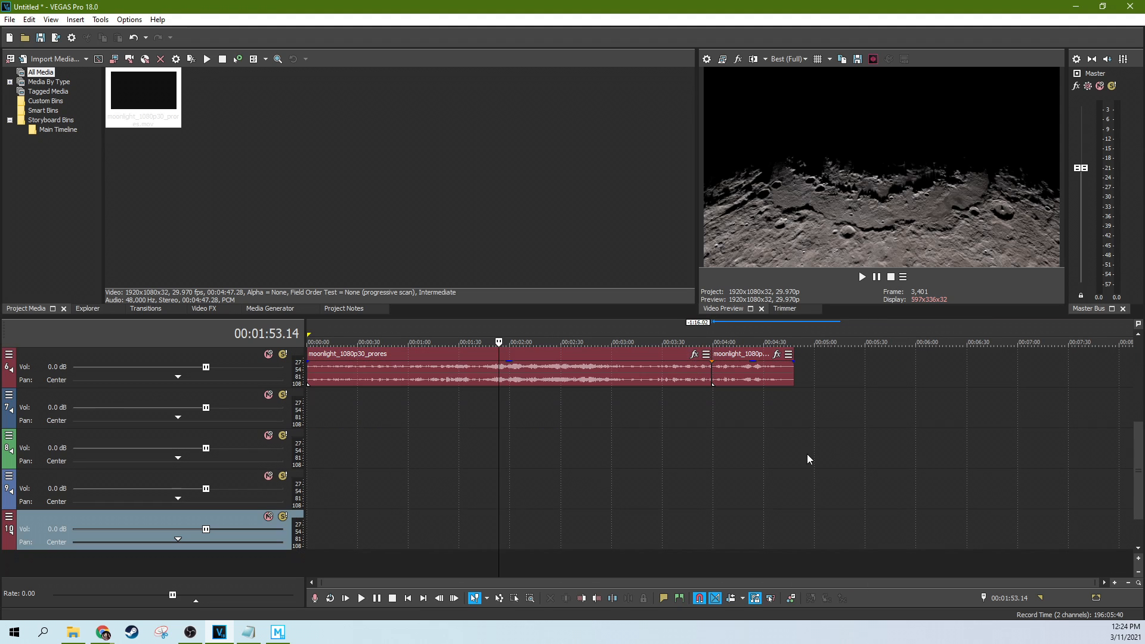
Move the second clip's audio to track 8 and its video to track 4 across the 00:01:53.14 cursor, lowering the video's opacity.
drag(1140, 453, 1123, 422)
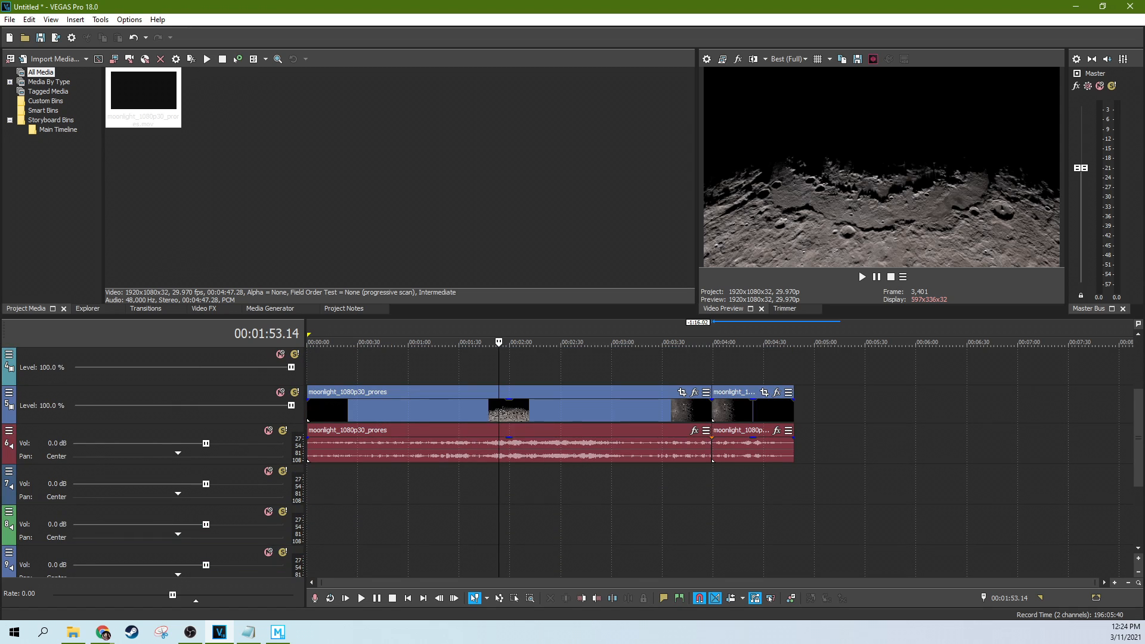
drag(749, 446, 744, 523)
drag(743, 401, 504, 371)
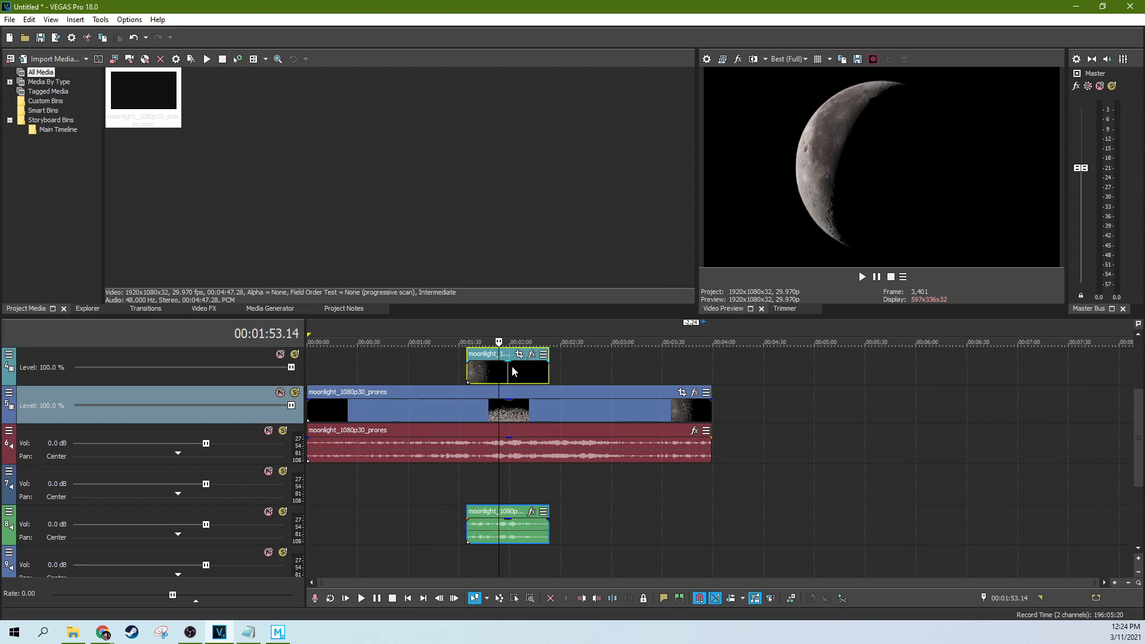
drag(508, 362, 508, 382)
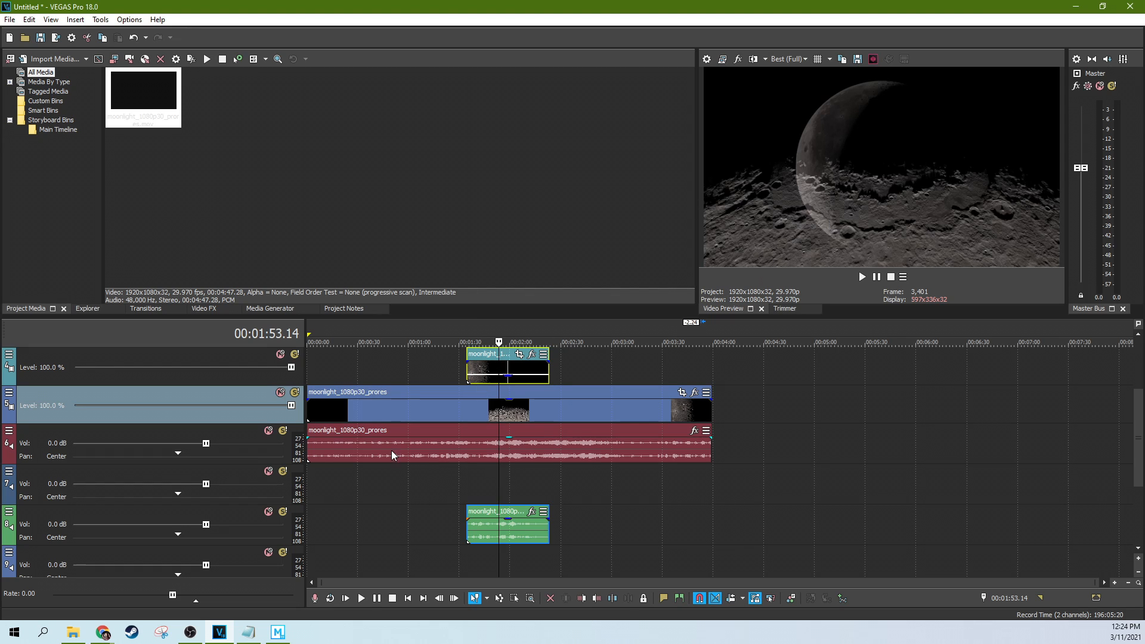
Solo video track 5 and release the solo again, two times in a row.
click(294, 392)
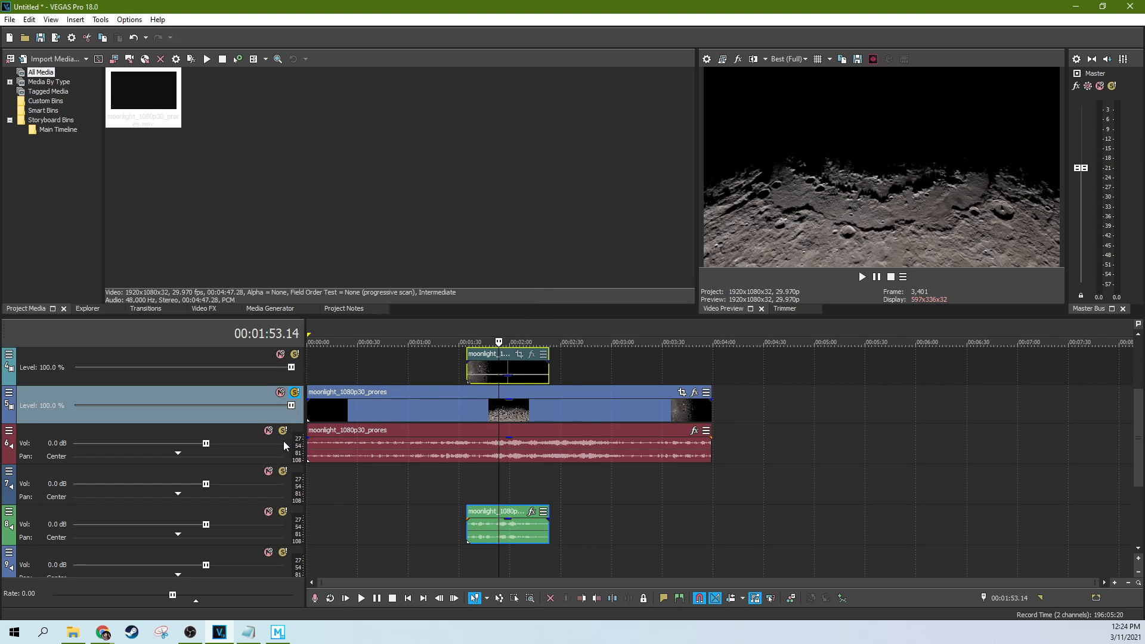
click(294, 394)
click(293, 395)
click(294, 392)
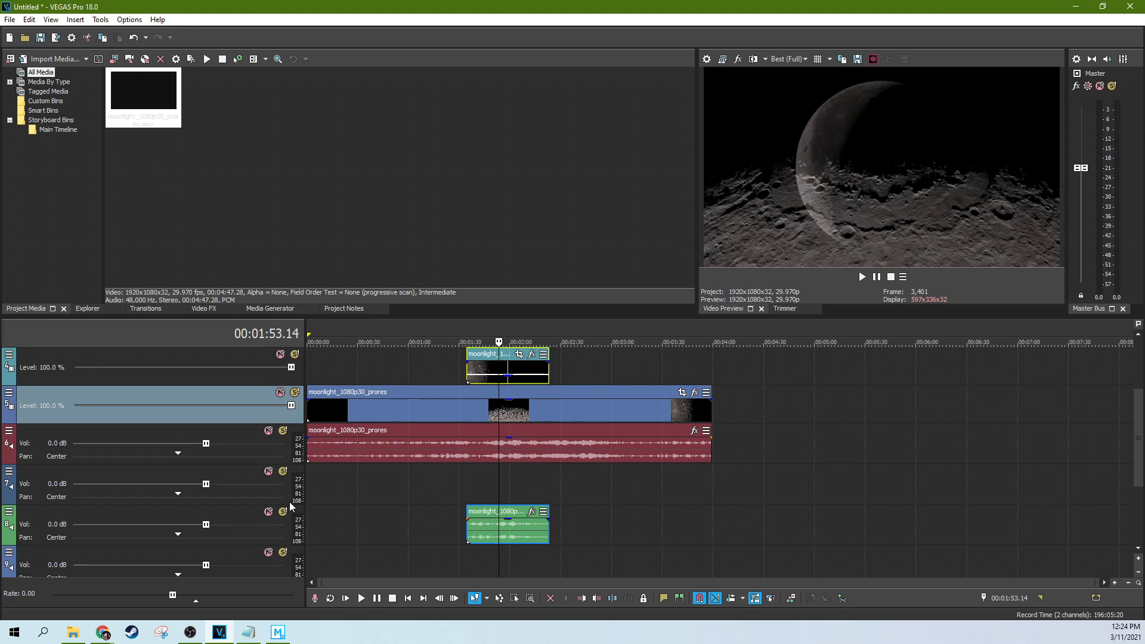
Solo audio track 8 and release it twice, and mute that same track.
click(282, 511)
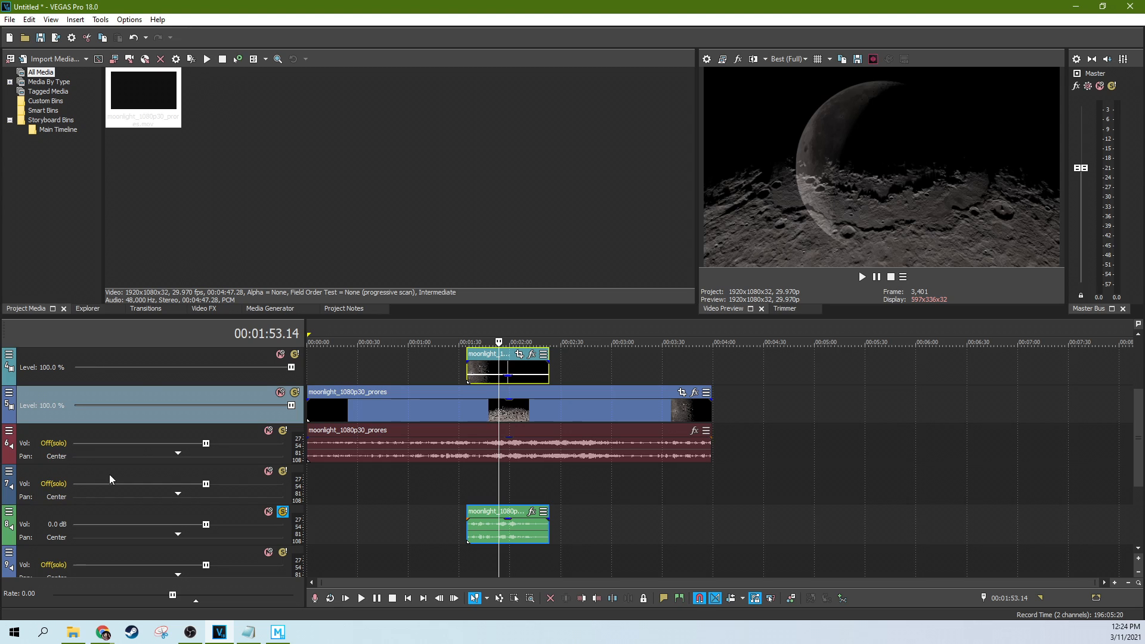
click(282, 512)
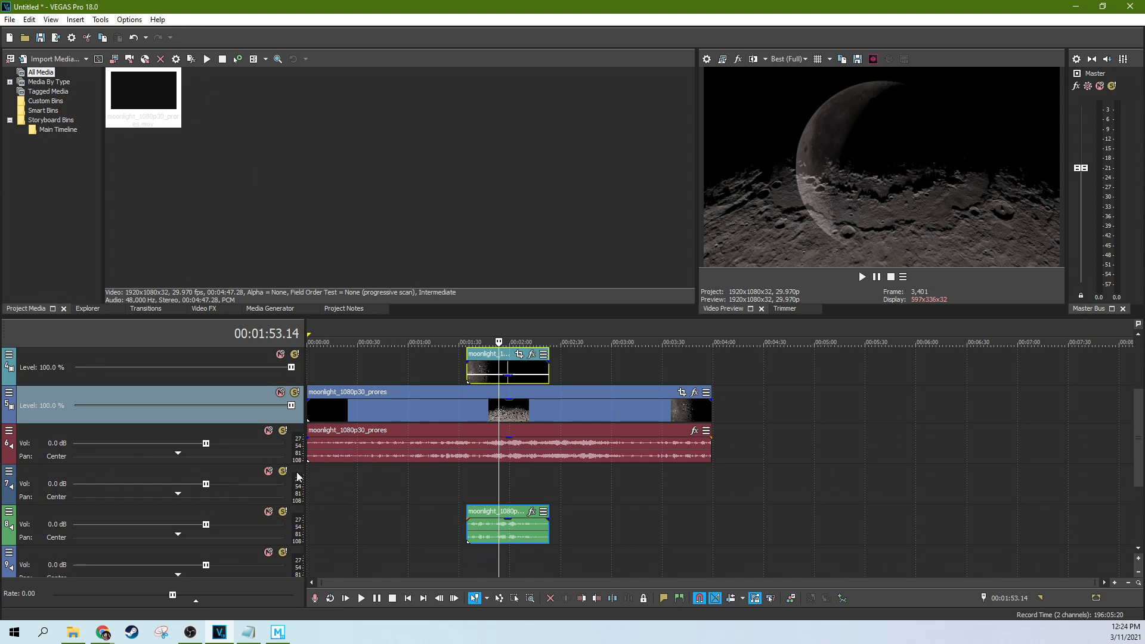
click(282, 513)
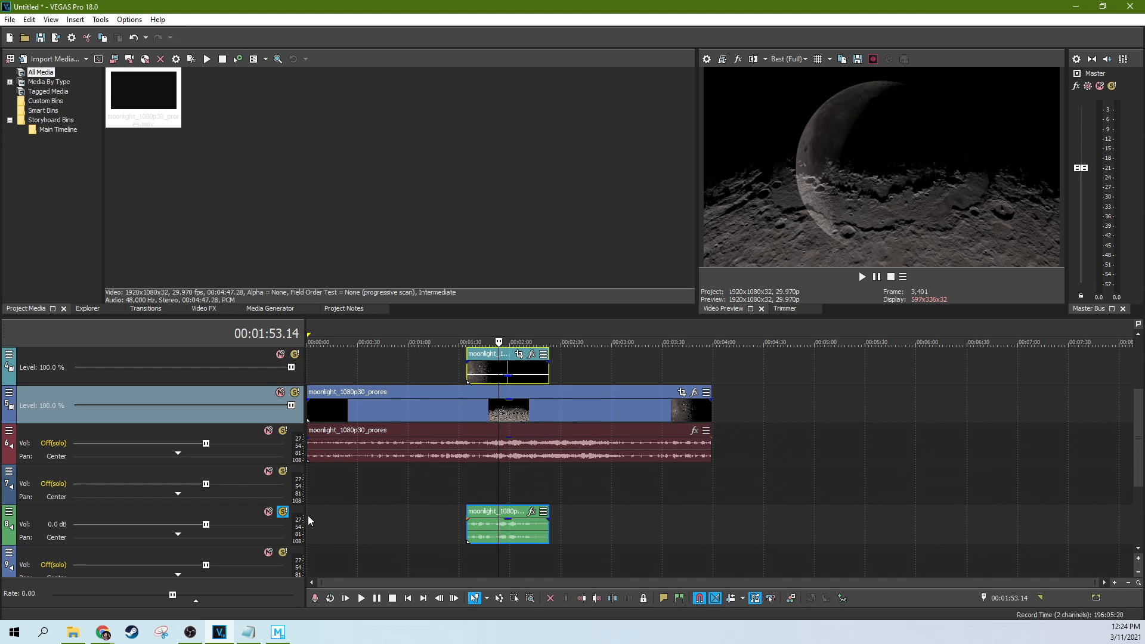
click(282, 513)
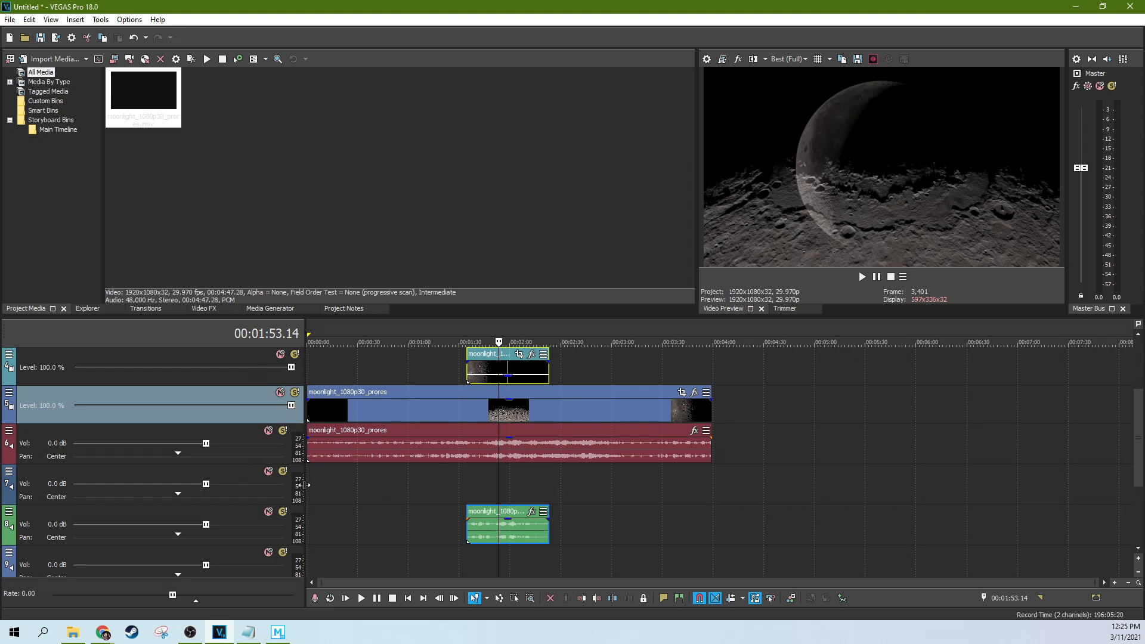
click(267, 512)
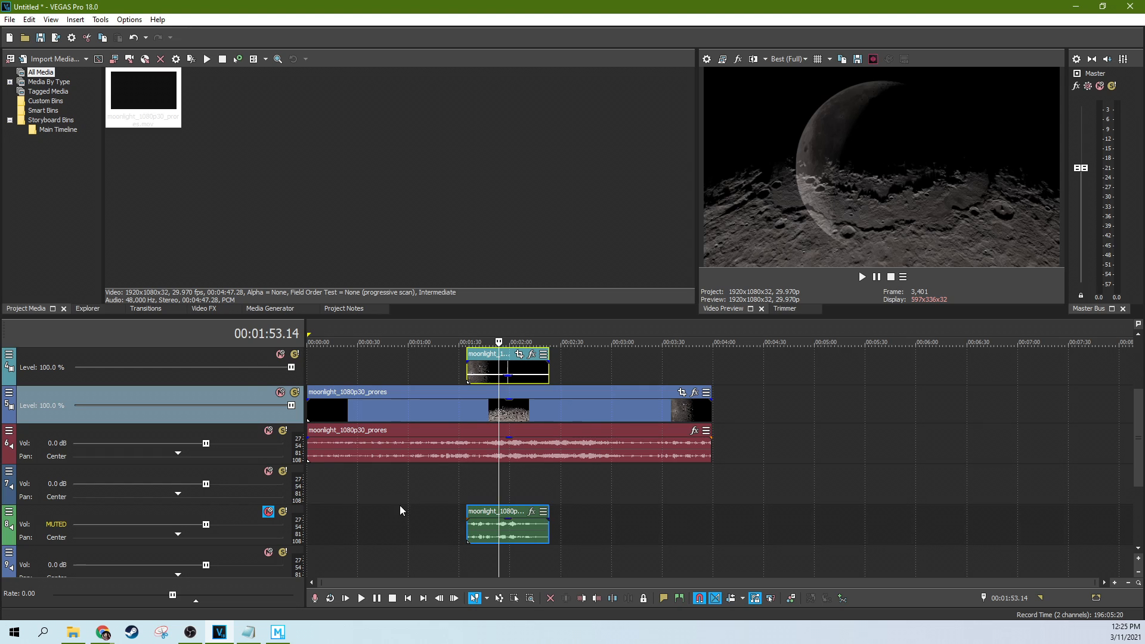
Move the mute from audio track 8 to audio track 6 and select the timeline range from about 00:01:03 to 00:02:05.
click(267, 513)
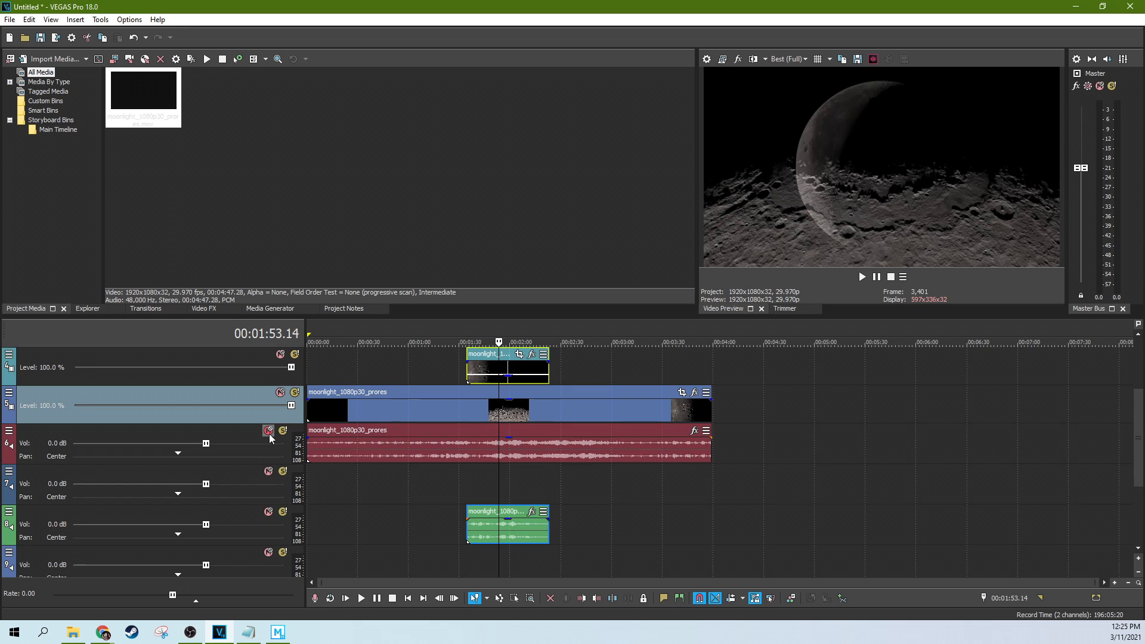
click(269, 432)
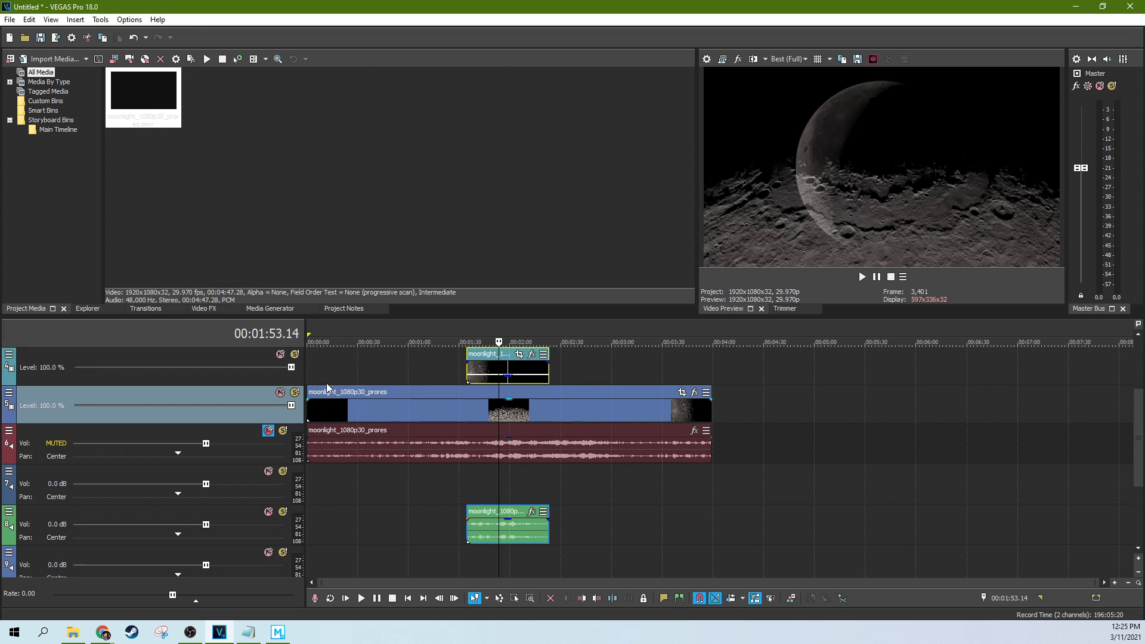
drag(413, 358, 518, 358)
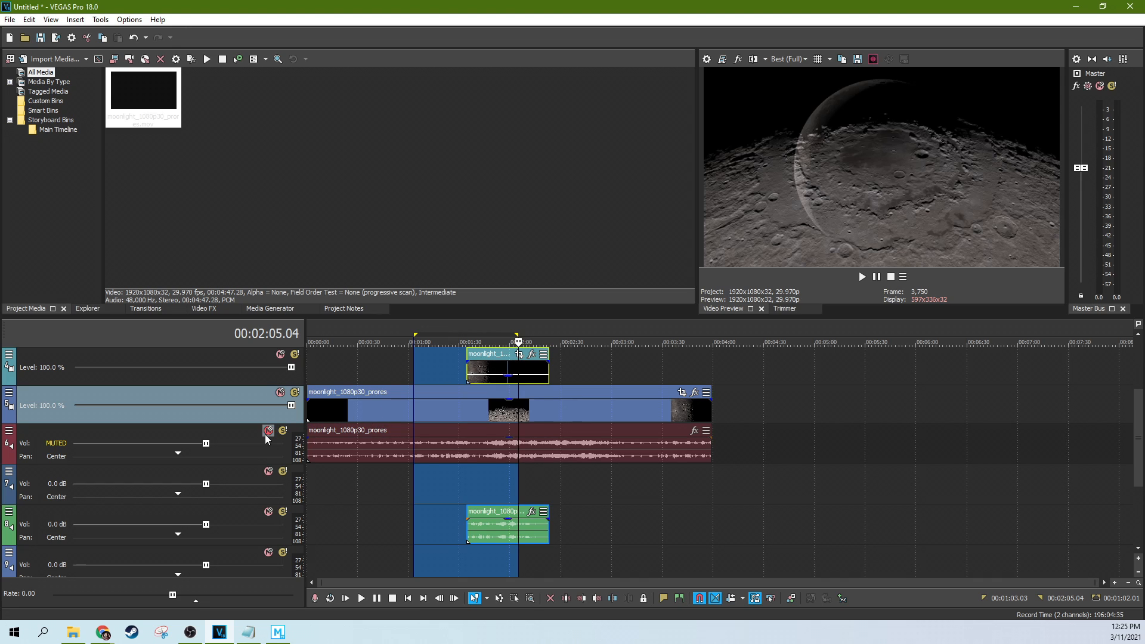
Unmute audio track 6, and solo video track 5 and release the solo again.
click(266, 432)
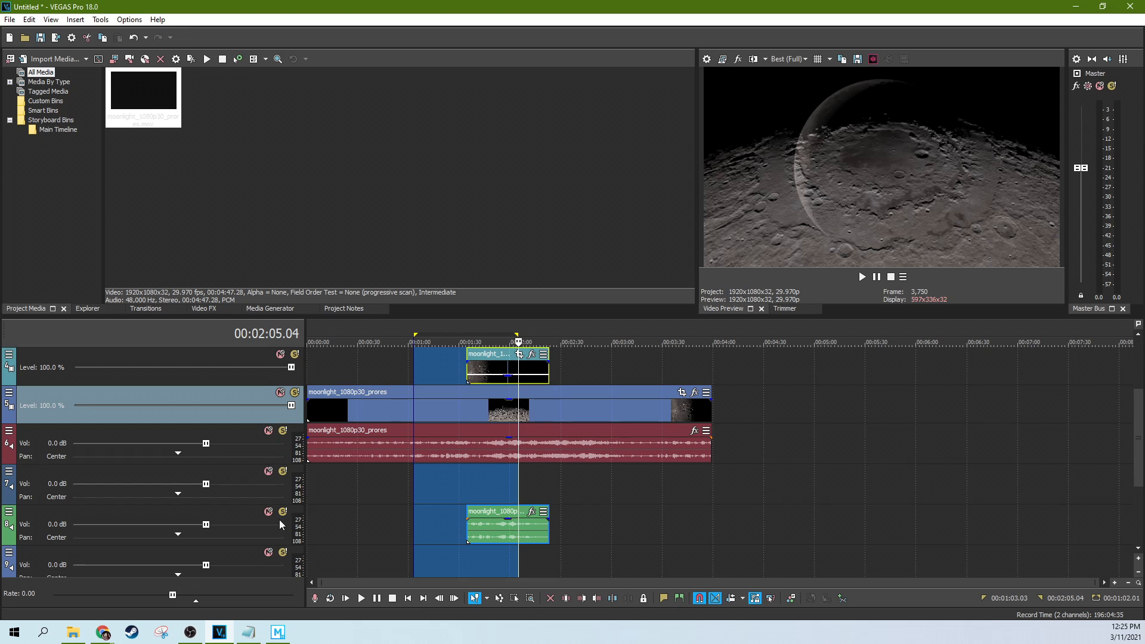
click(295, 392)
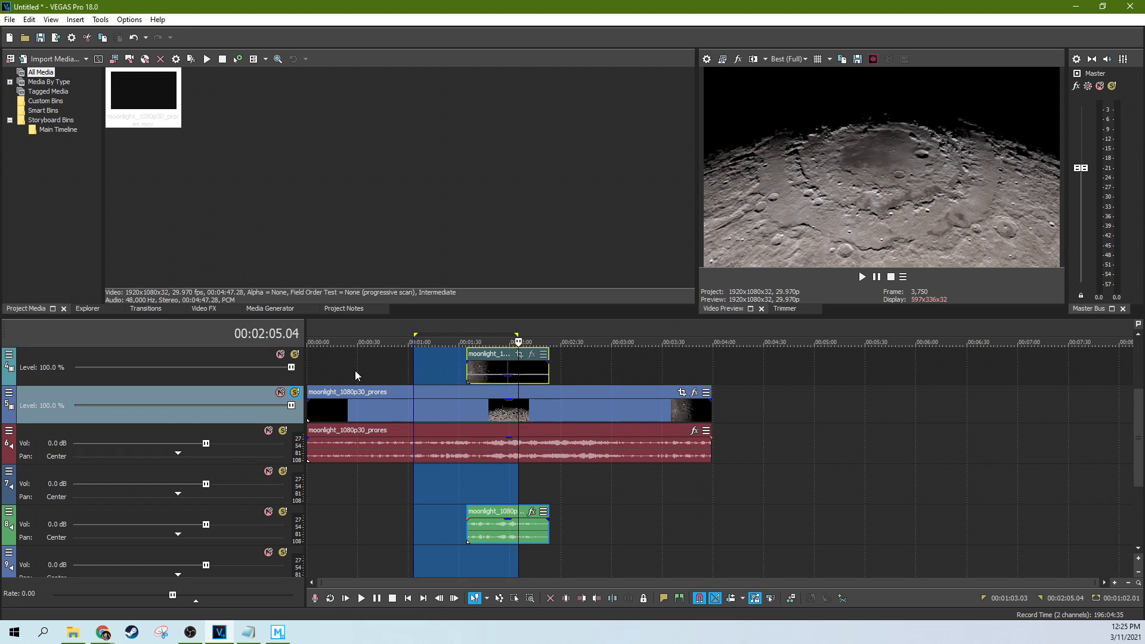
click(294, 395)
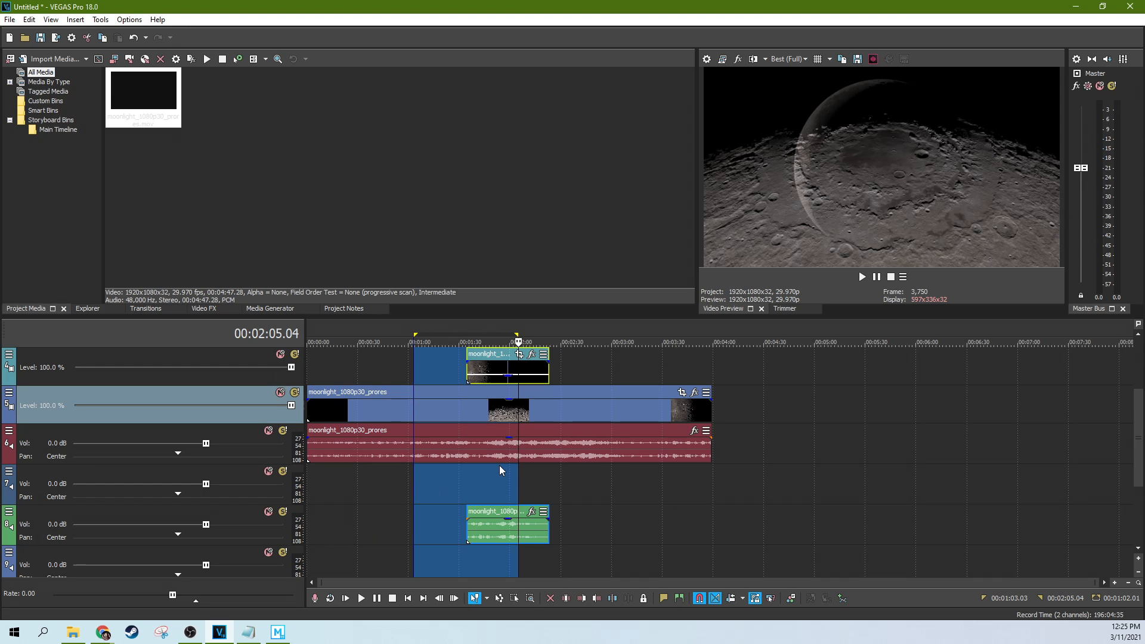
Switch to File Explorer's Downloads folder and import Originalpacmaze.png into the Project Media window.
click(1144, 412)
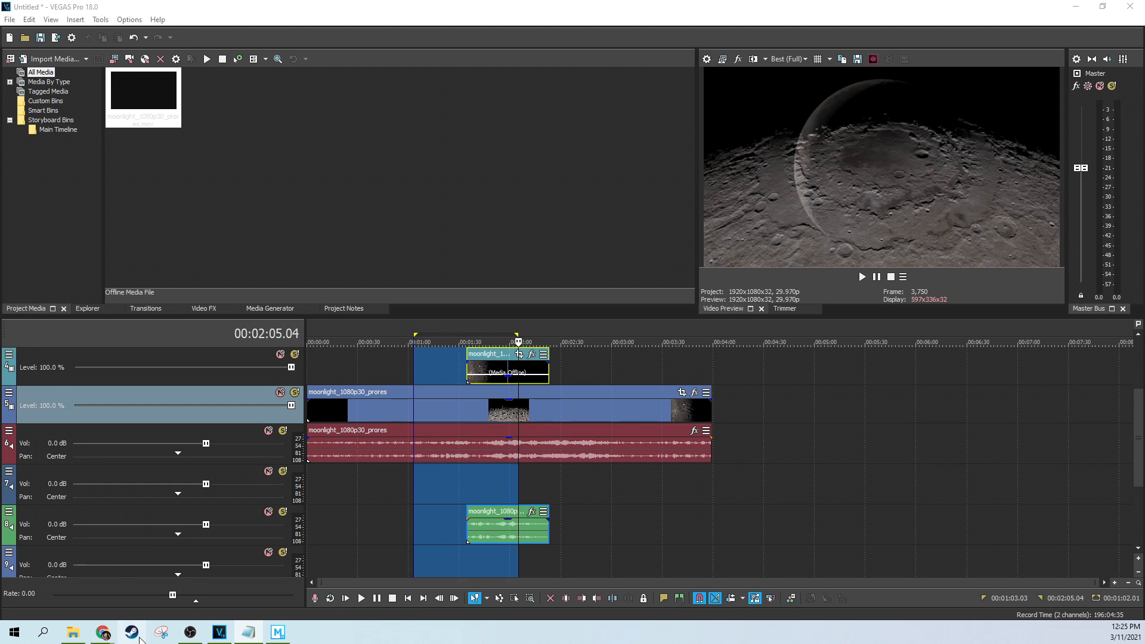
click(72, 632)
scroll(749, 404, down, 3)
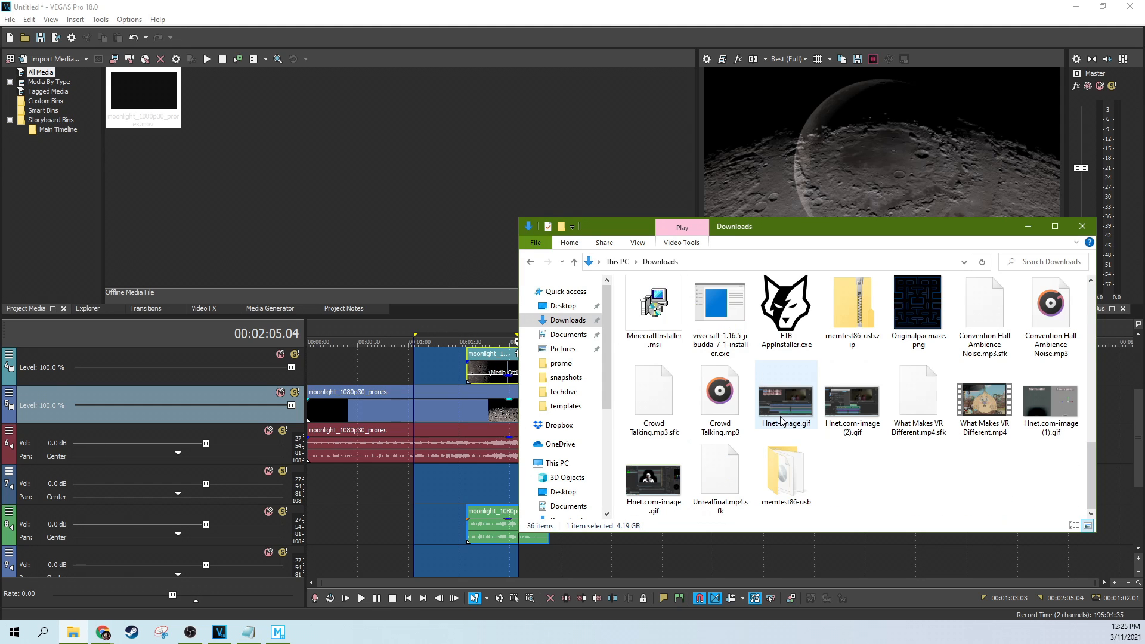
scroll(801, 391, up, 3)
scroll(801, 390, down, 3)
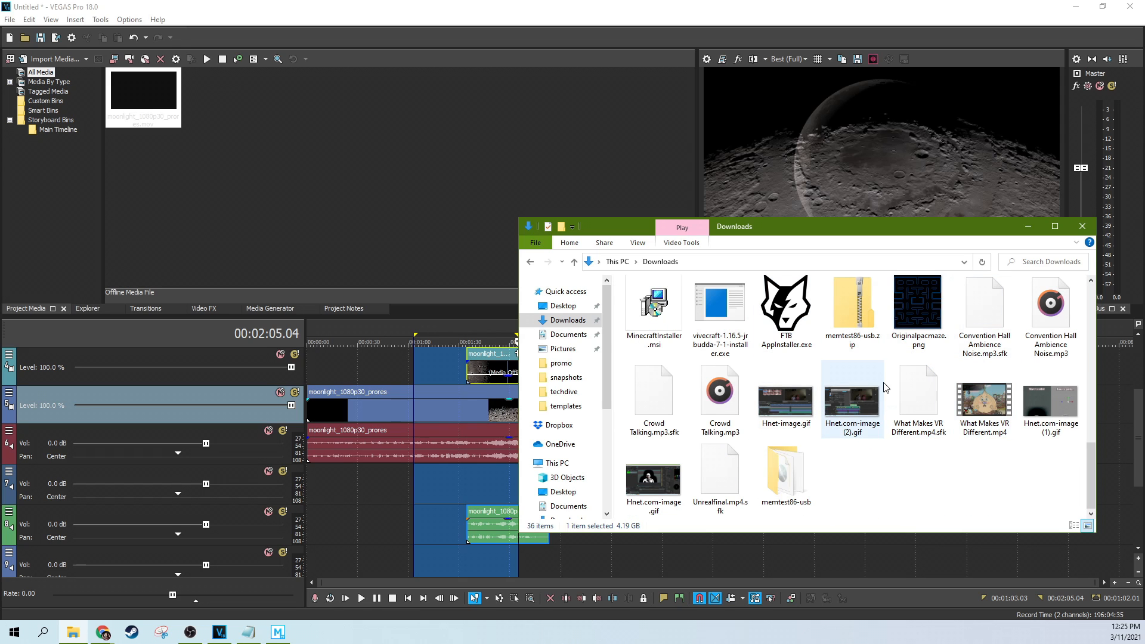
drag(917, 303, 256, 201)
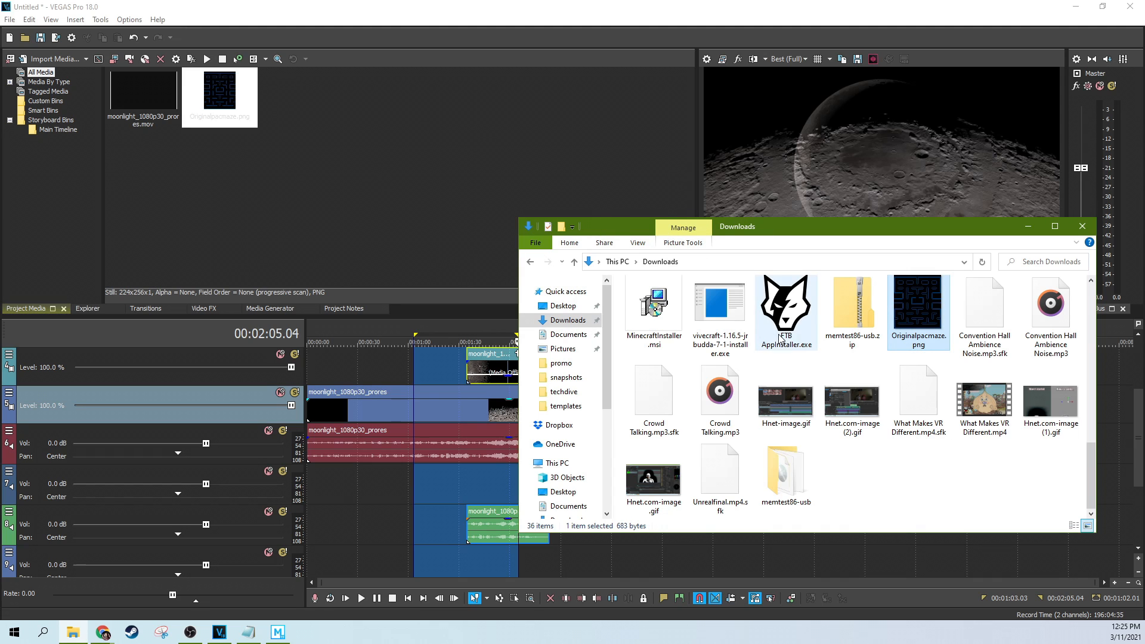
Try twice to import FTB AppInstaller.exe from the Downloads folder into the Project Media window.
click(785, 307)
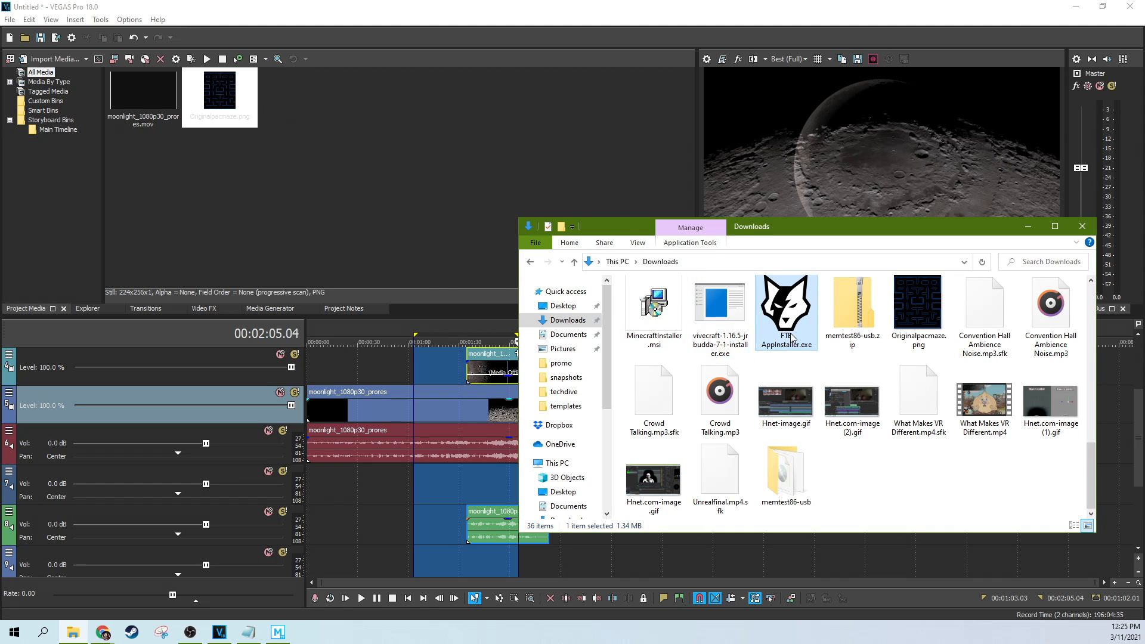
drag(779, 321, 441, 174)
scroll(817, 350, up, 1)
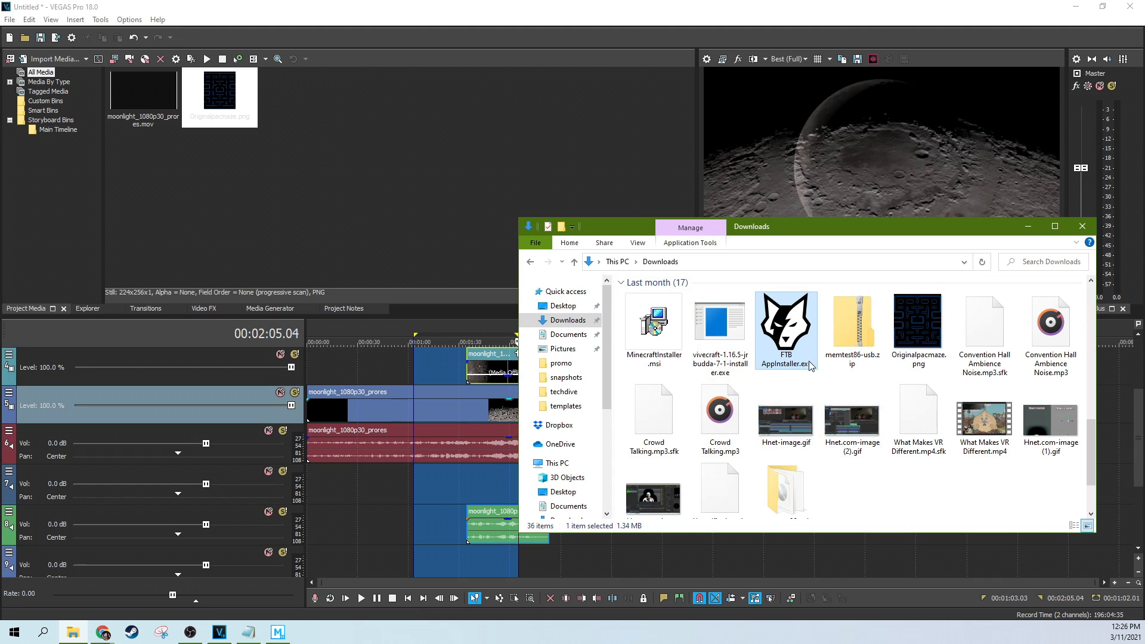
mouse_move(805, 347)
mouse_move(794, 310)
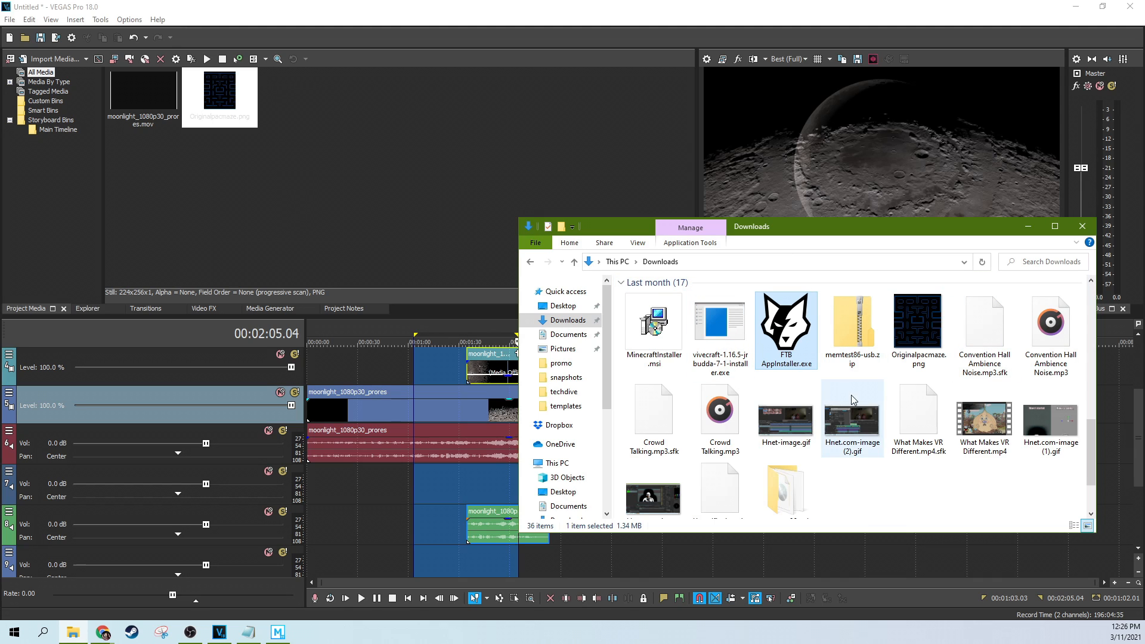
drag(785, 340, 397, 165)
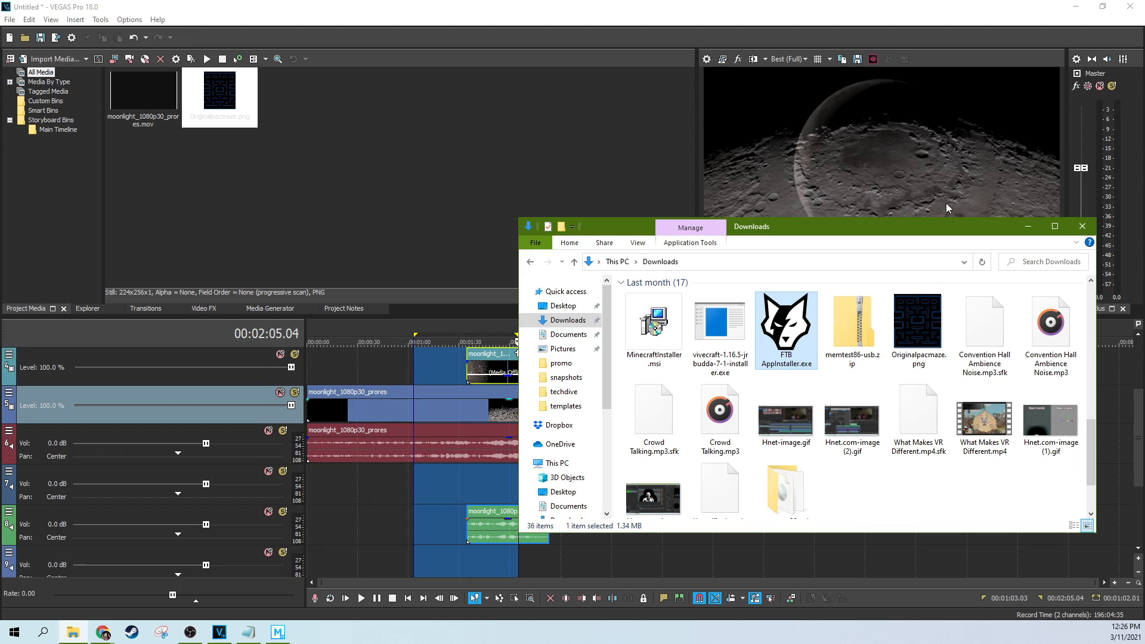
Show the Media Generator, try to import Originalpacmaze.png into it from the Downloads folder, and move the folder window out of the way.
drag(955, 233, 1144, 274)
click(254, 309)
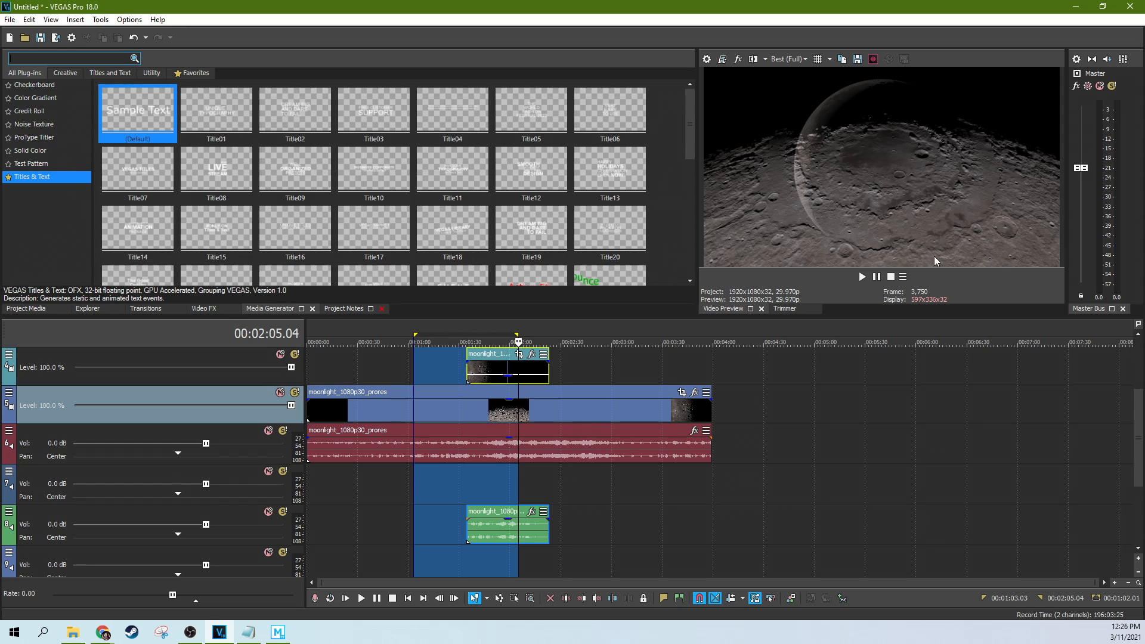
drag(1144, 275, 699, 128)
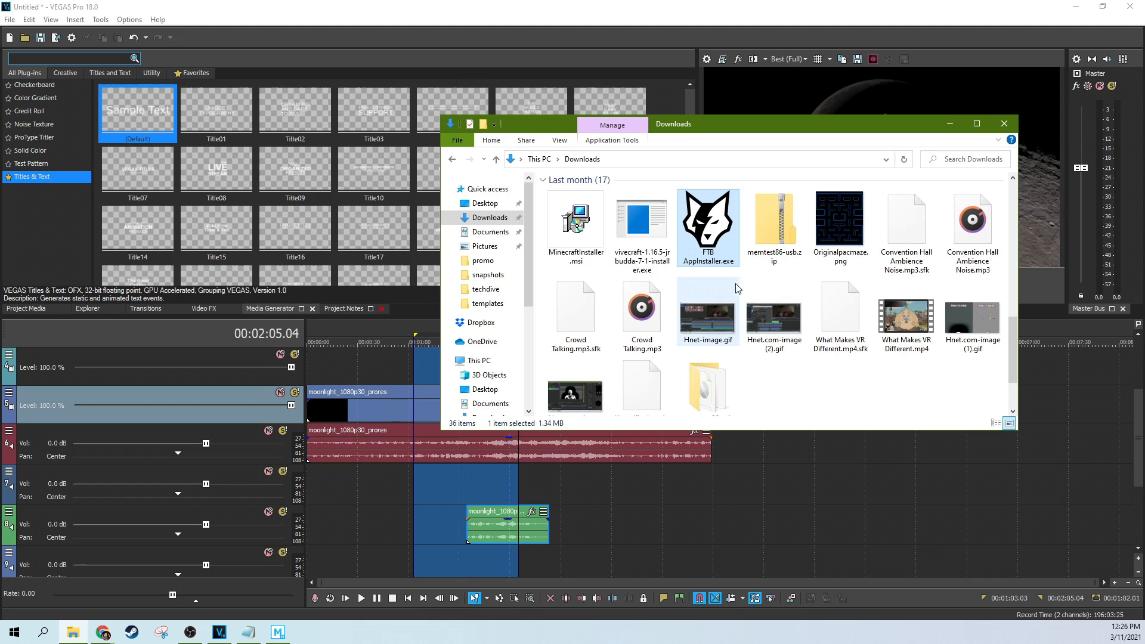
drag(829, 236, 540, 192)
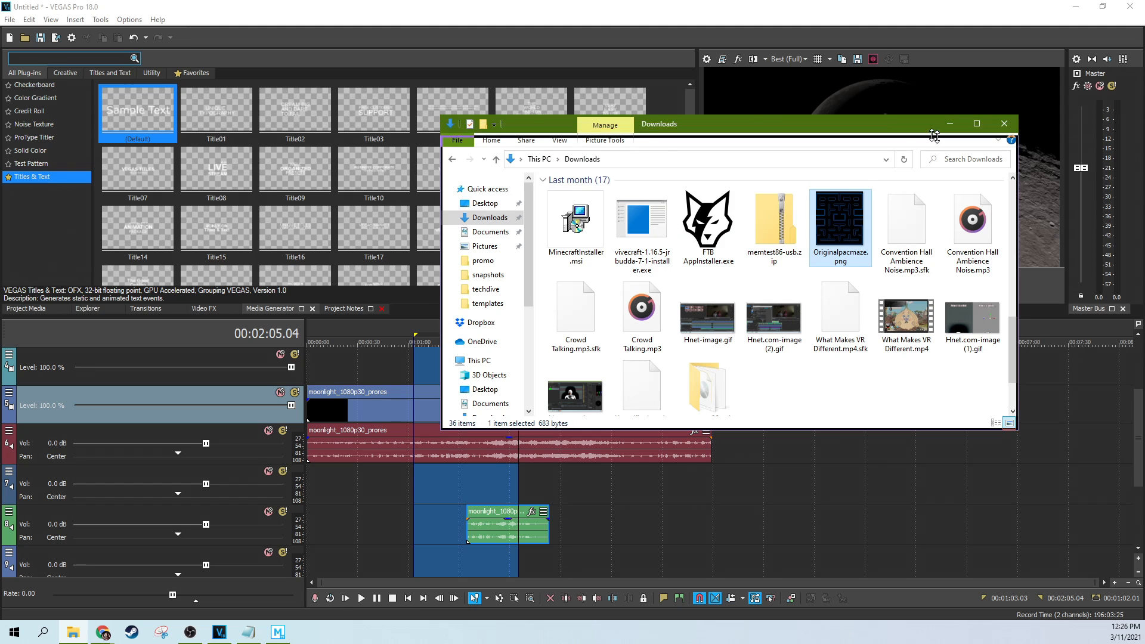
drag(871, 123, 1144, 179)
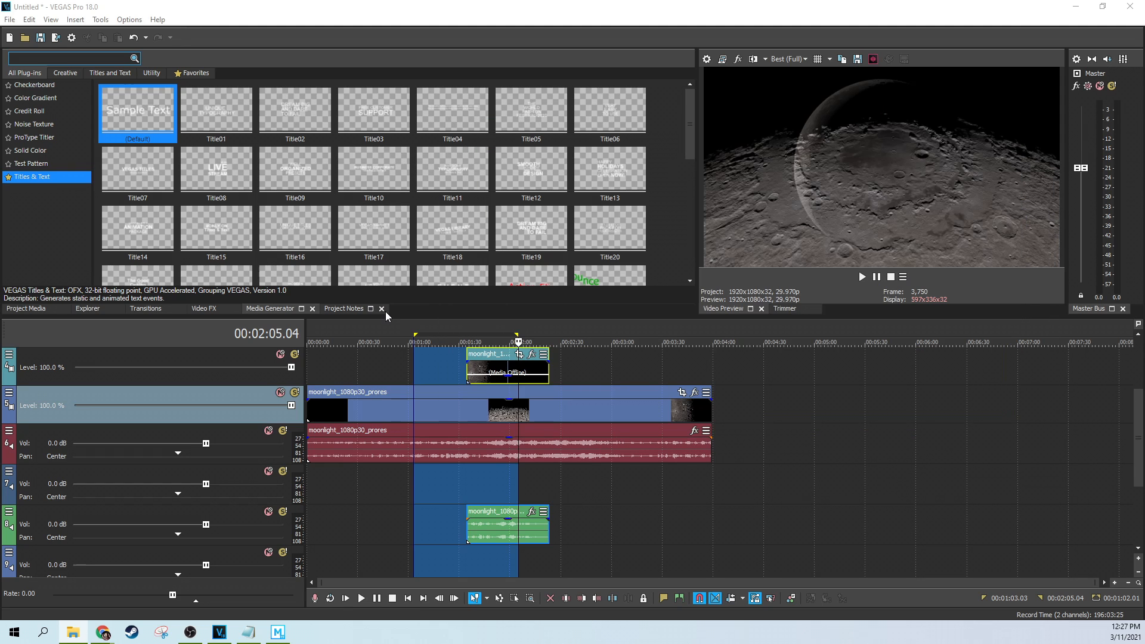
View the built-in Explorer, return to Project Media, and open the Import Media dialog and close it without importing.
click(85, 310)
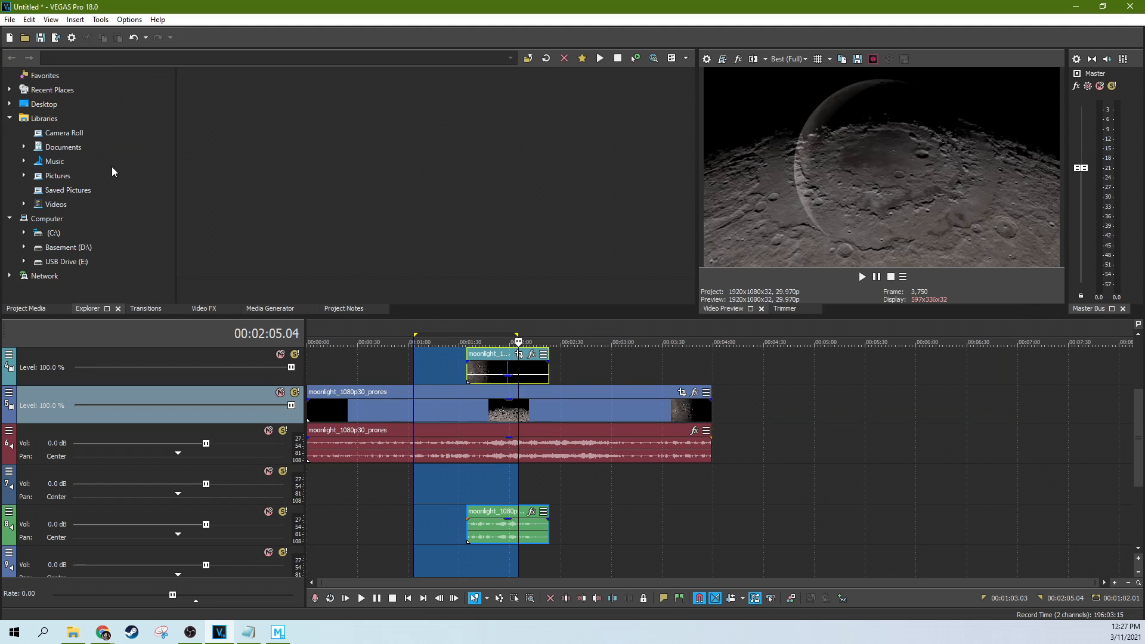
click(27, 310)
click(56, 62)
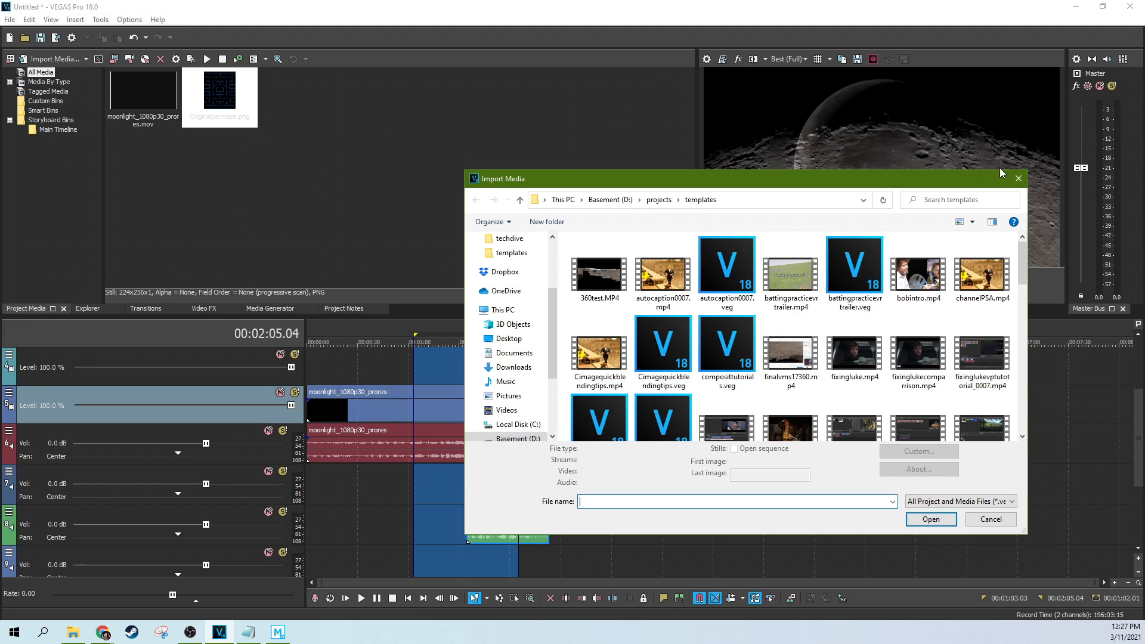
click(1017, 178)
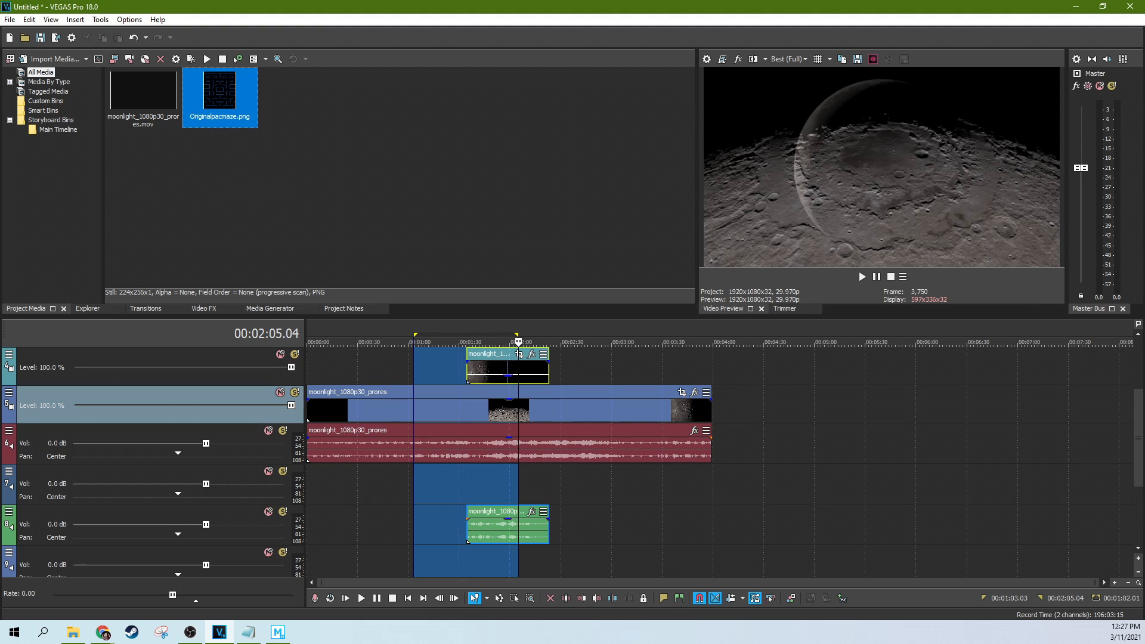
Bring the Downloads folder window back over the project and import Originalpacmaze.png into Project Media again.
drag(1144, 239, 717, 135)
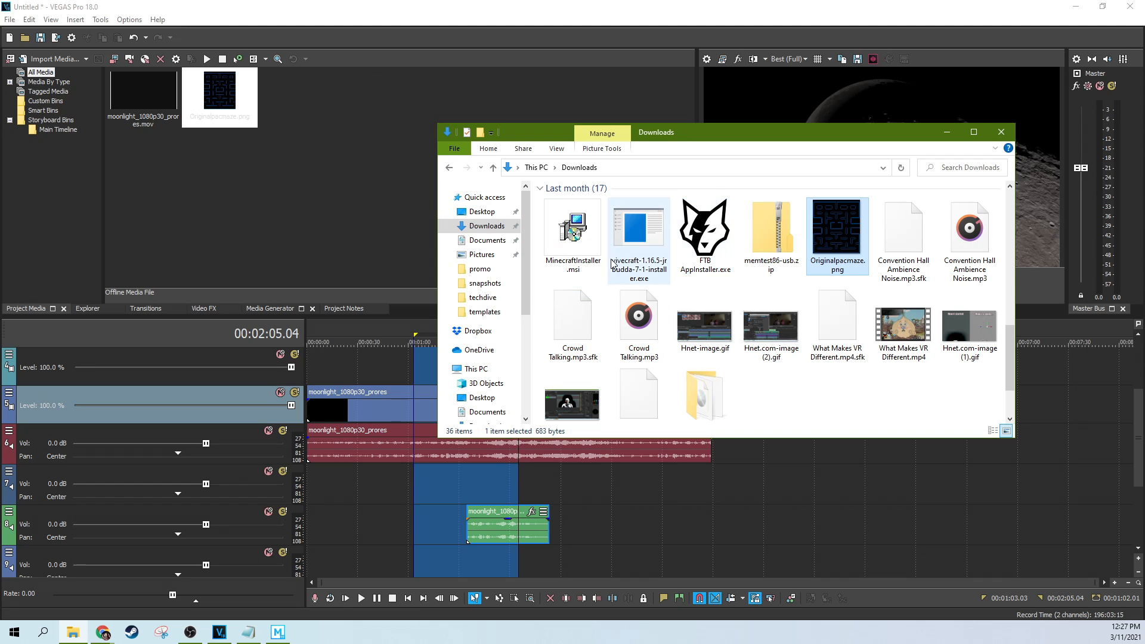
mouse_move(705, 332)
mouse_down()
mouse_move(305, 184)
mouse_move(731, 344)
mouse_move(710, 333)
mouse_up()
drag(734, 136, 791, 128)
drag(887, 242, 346, 121)
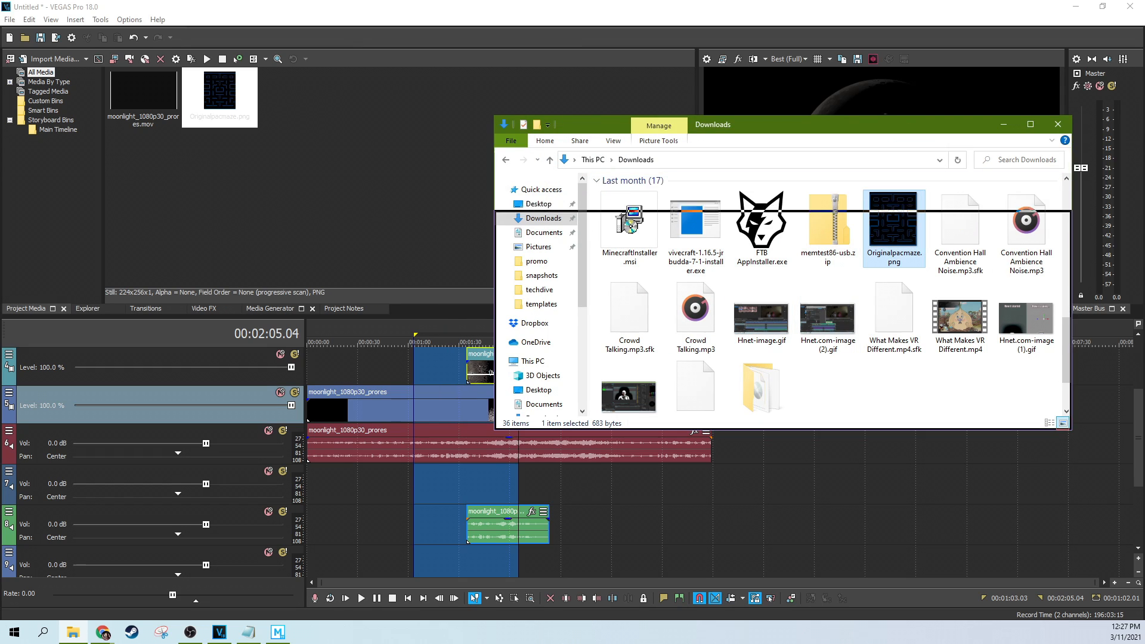
Split the selected moonlight clip on video track 5 and its audio at 00:01:48.06, and undo the split.
click(492, 411)
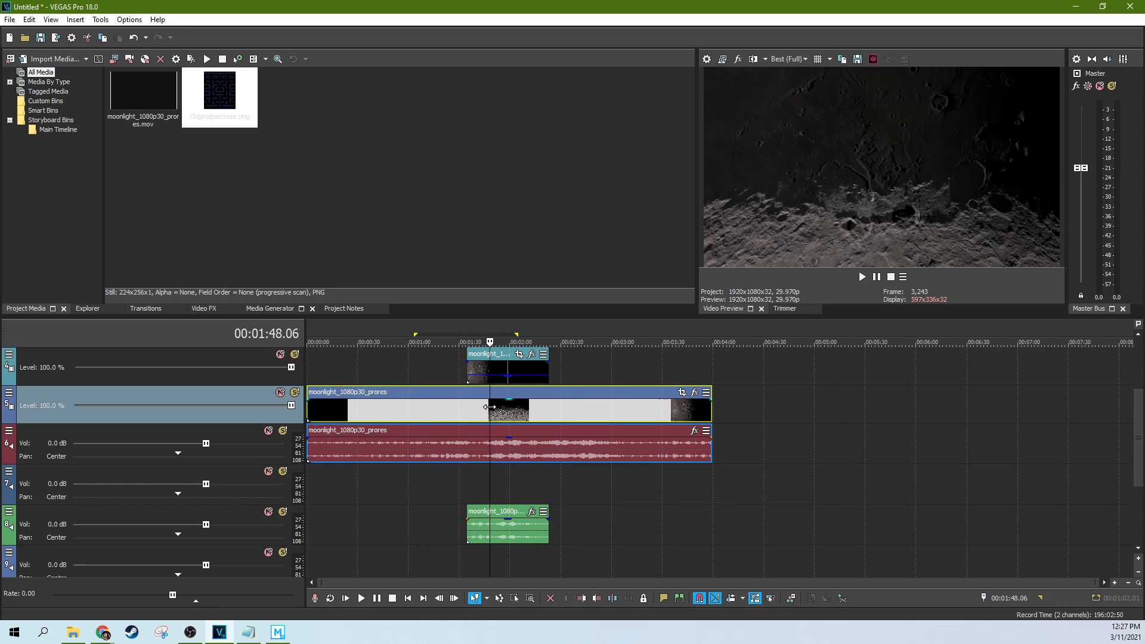
key(s)
click(477, 411)
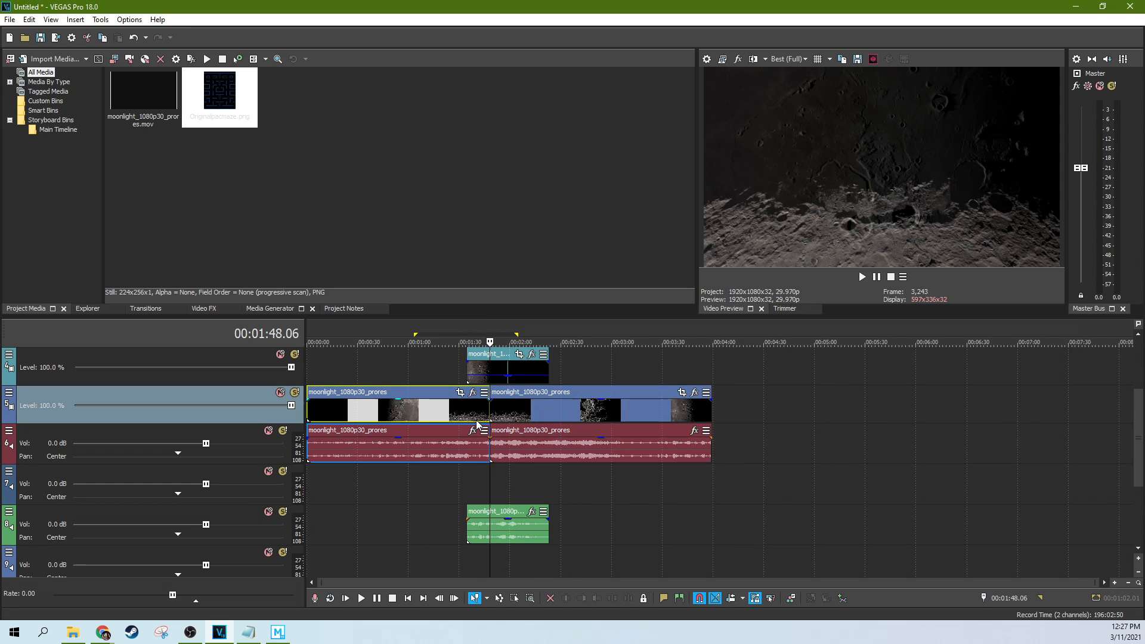
key(ctrl+z)
key(ctrl+z)
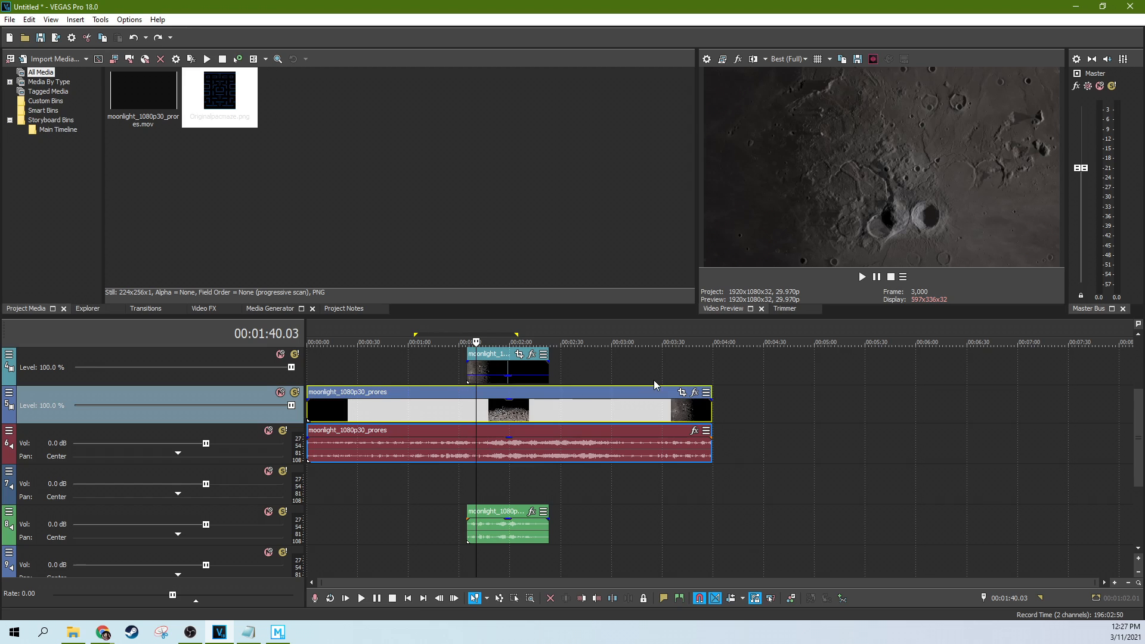
Shift the loop region toward the timeline's start, and with no clip selected split all tracks at 00:01:52.12 and undo that split.
drag(483, 334, 385, 335)
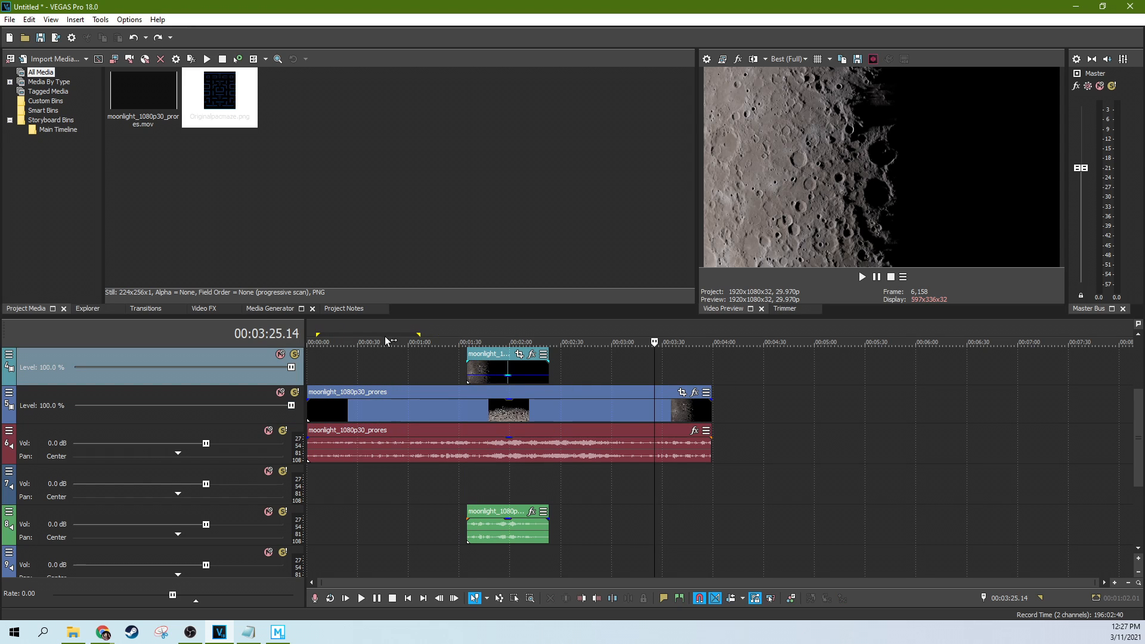
key(ctrl+y)
key(ctrl+y)
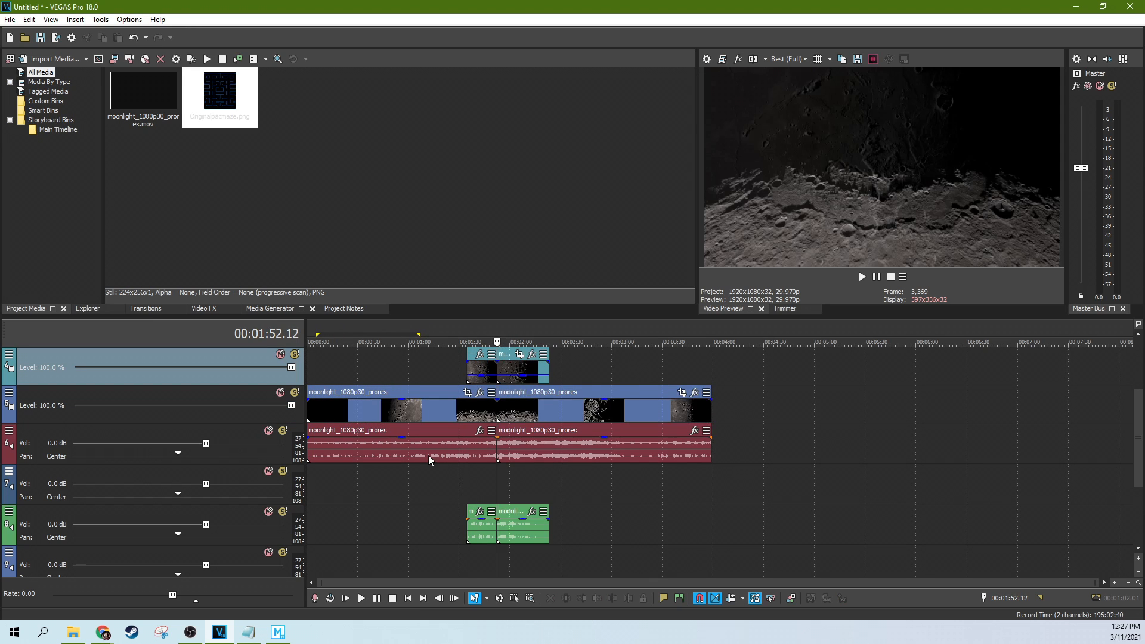
click(758, 352)
click(665, 358)
click(611, 366)
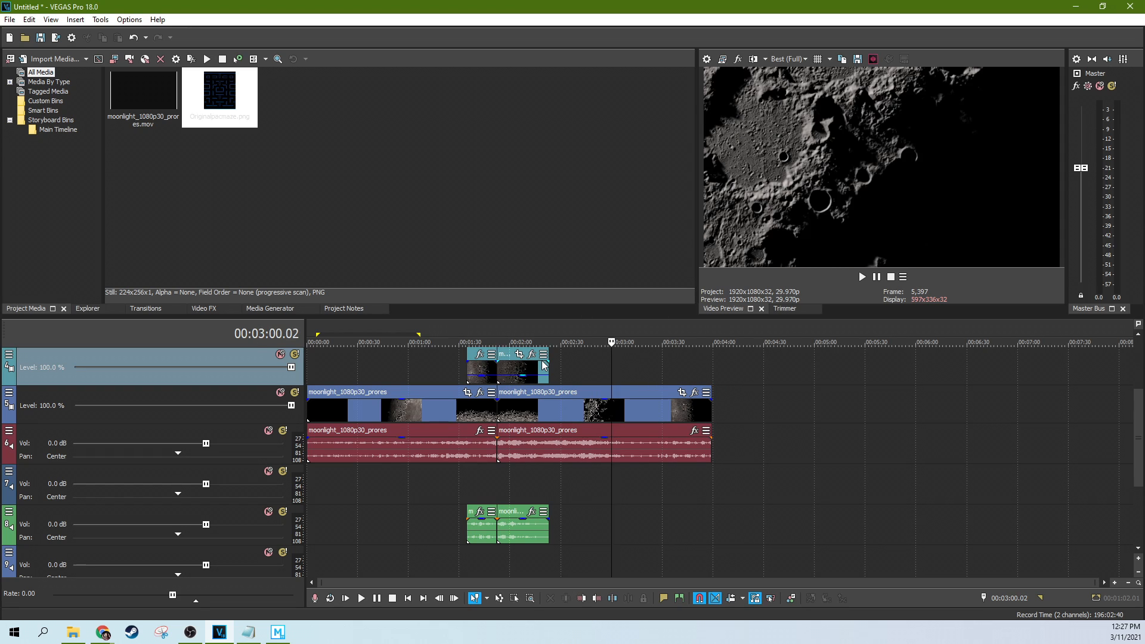
key(ctrl+z)
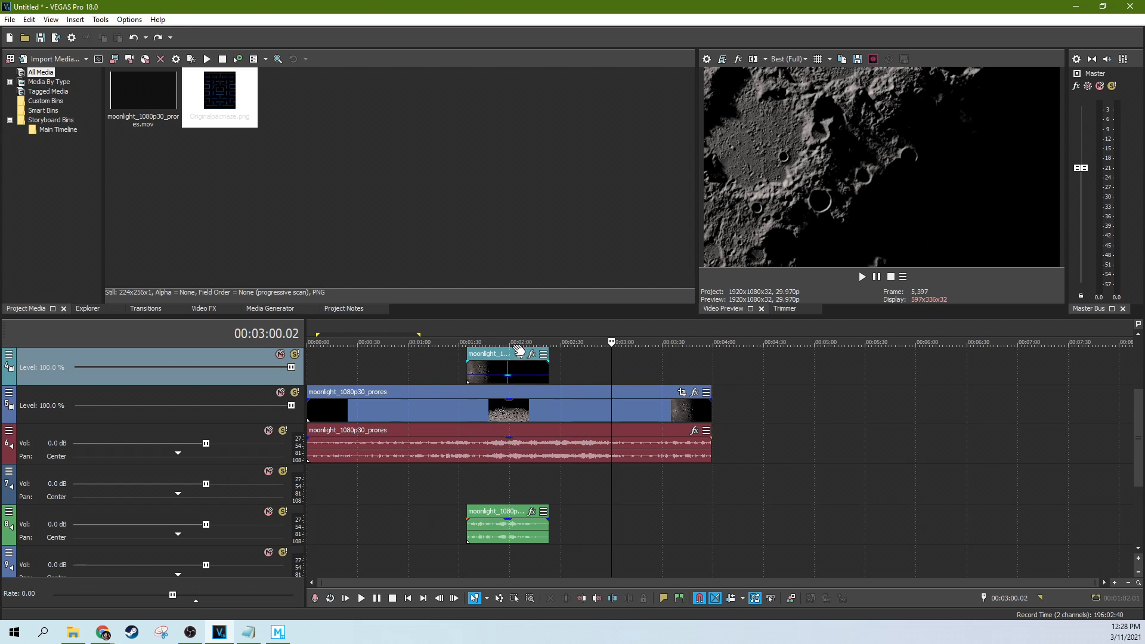
Place the cursor at 00:01:56.09, split the clips on all tracks there with nothing selected, and undo the split.
click(506, 331)
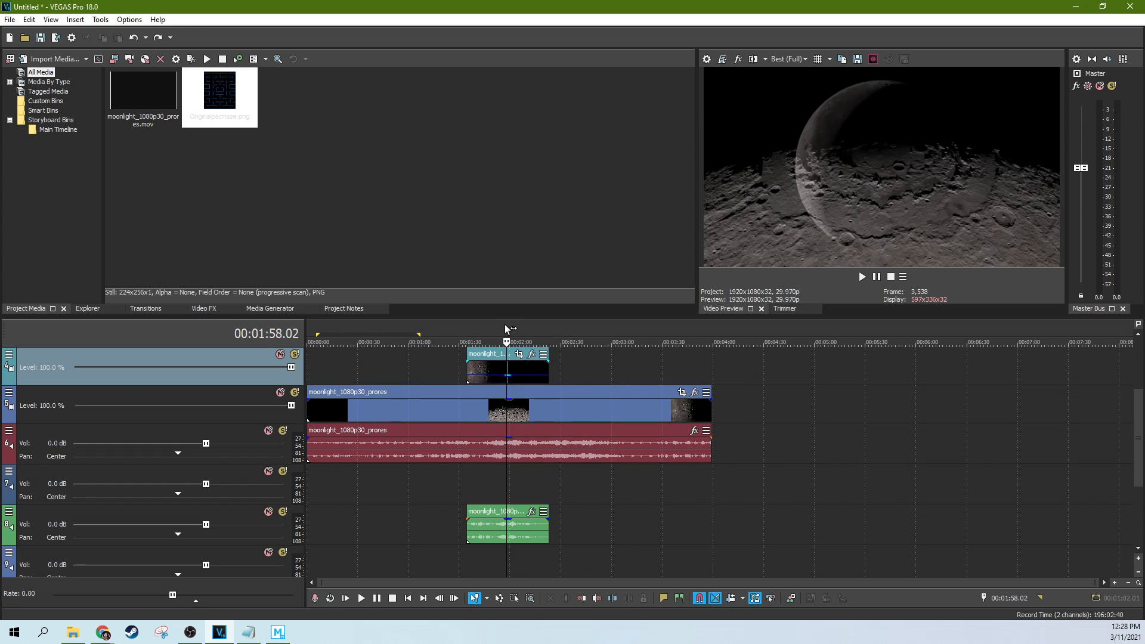
click(503, 336)
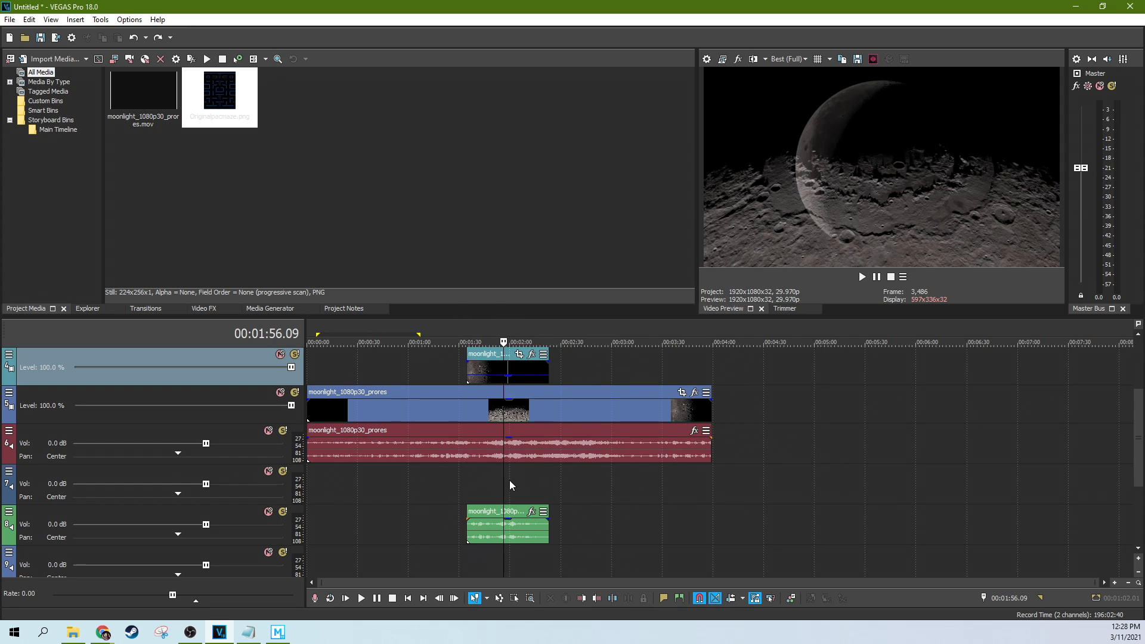
key(s)
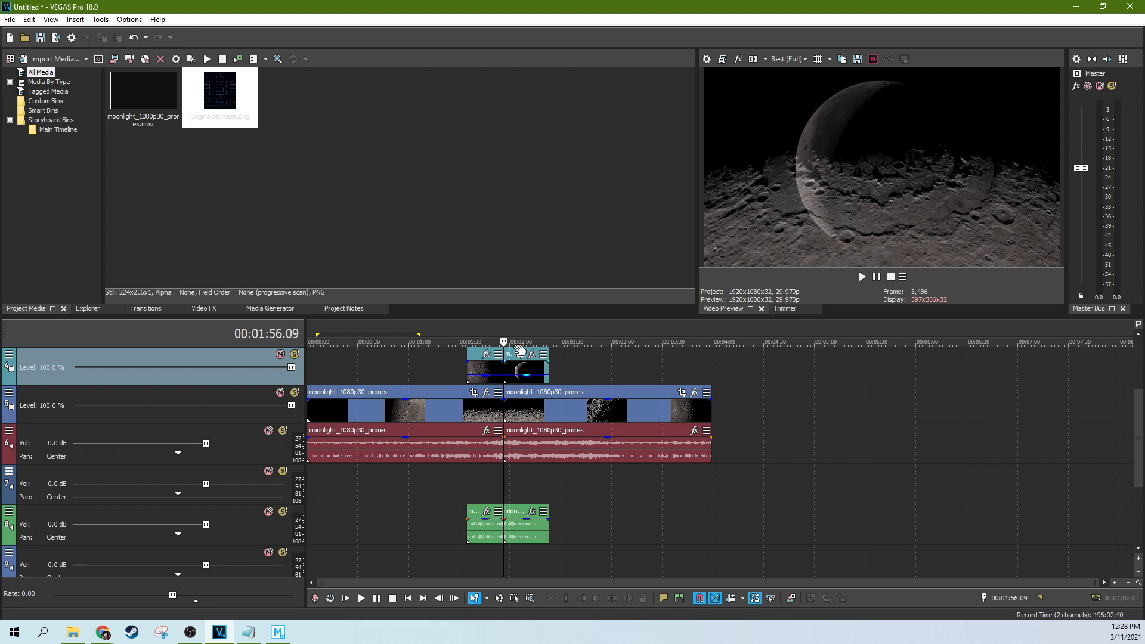
drag(502, 341, 502, 342)
key(ctrl+z)
Move the timeline cursor to 00:02:57.08 and back to 00:02:04.02 inside the overlapping clips.
click(606, 371)
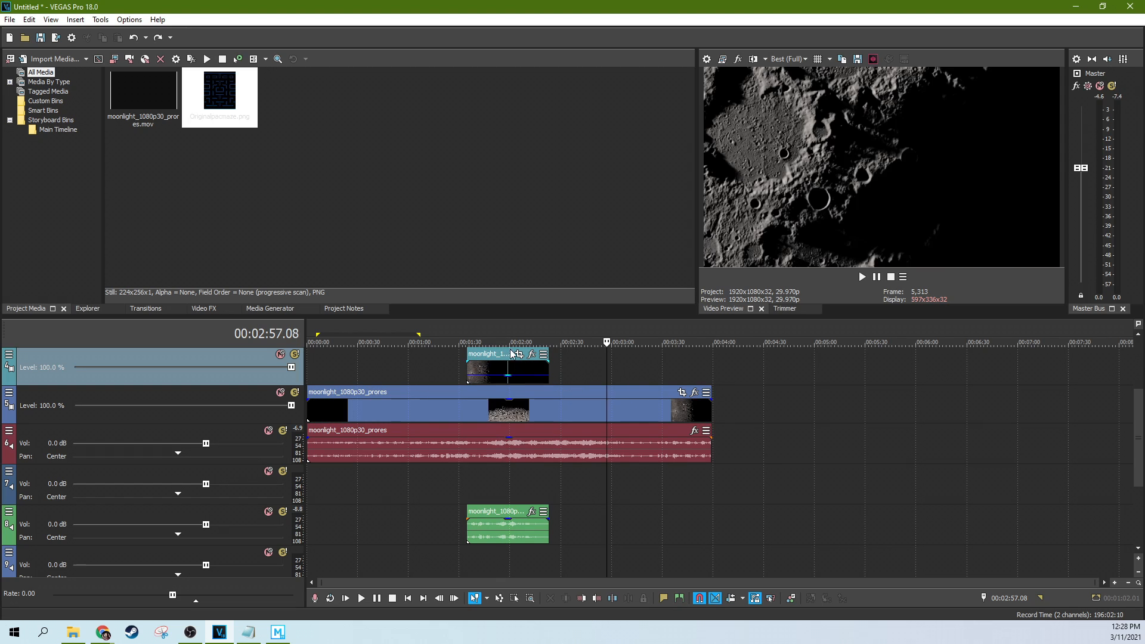
click(537, 340)
click(517, 340)
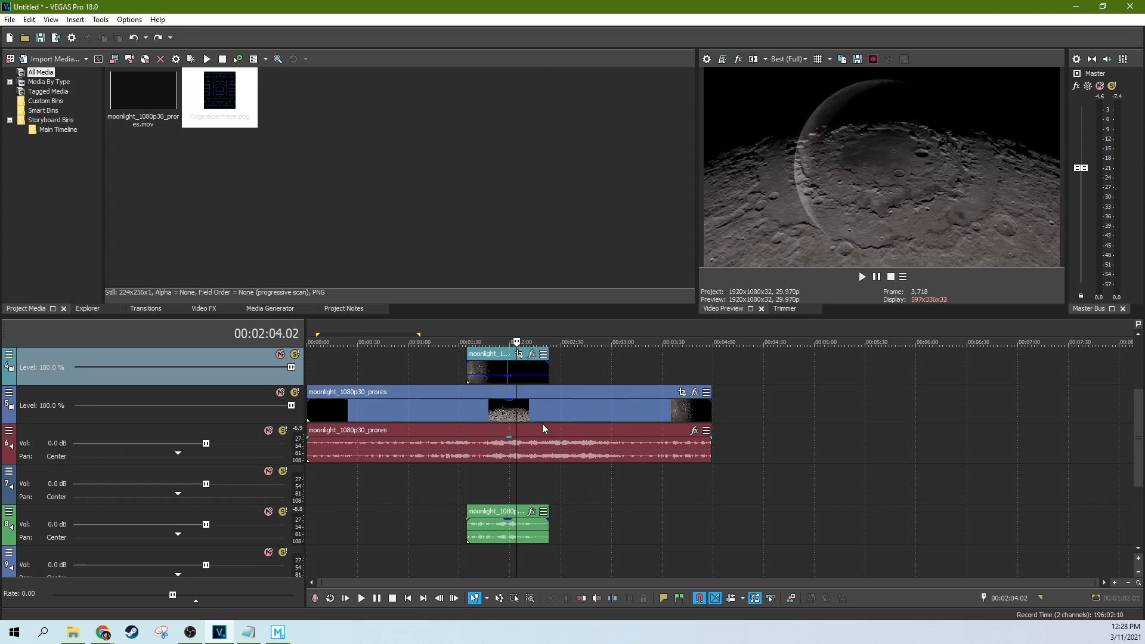
Split the moonlight clip on video track 5 and its audio at 00:01:54.05, and undo the split.
click(500, 408)
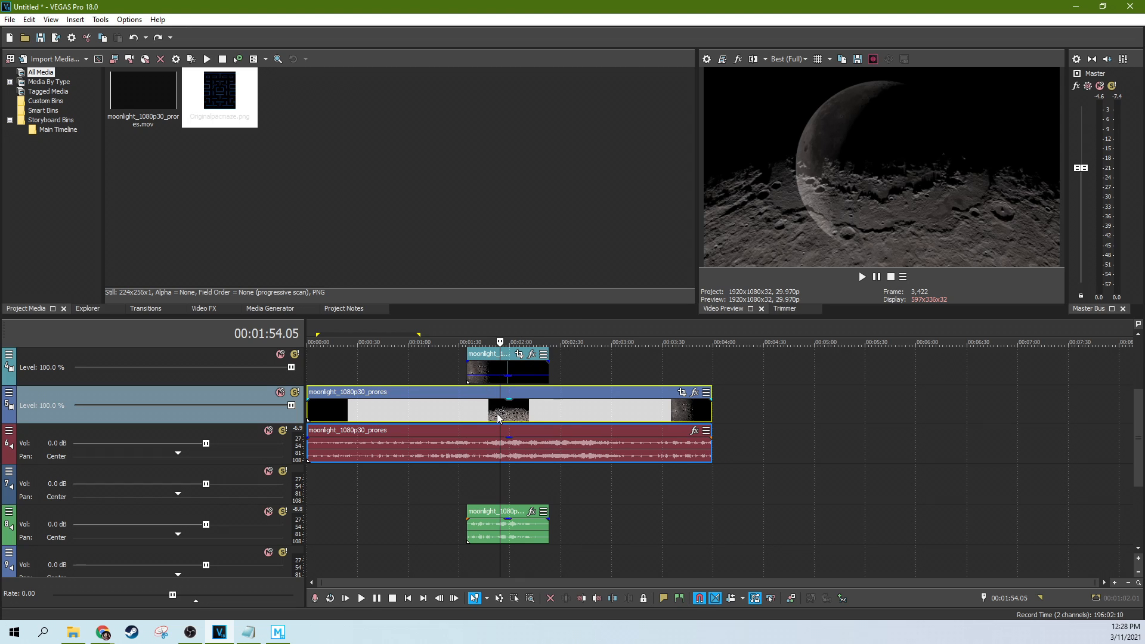
key(s)
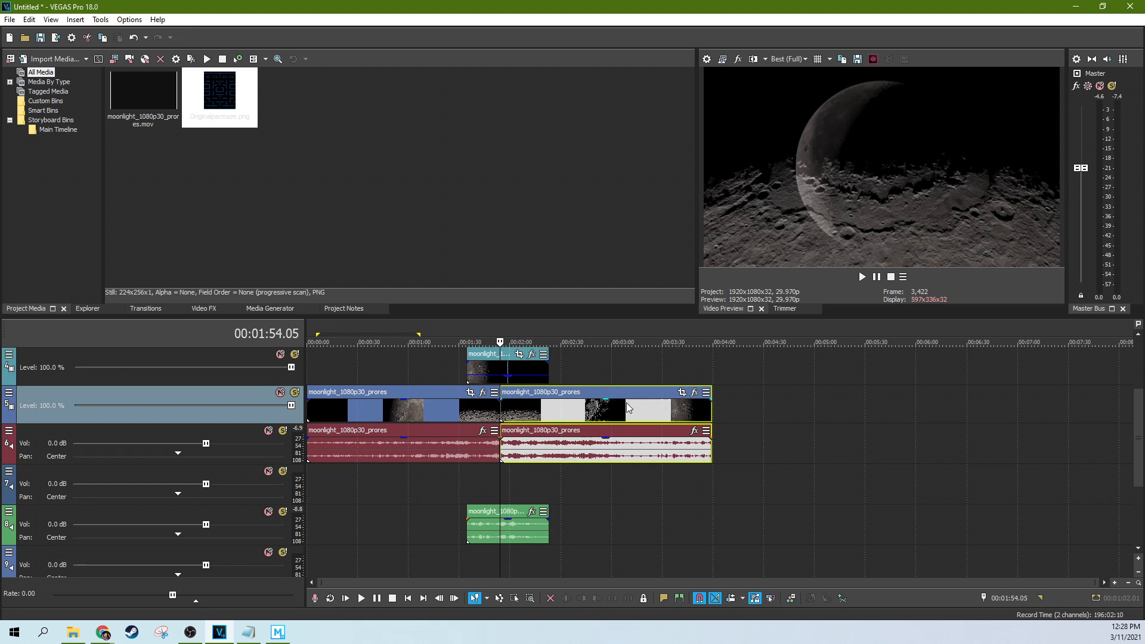
click(508, 413)
key(ctrl+z)
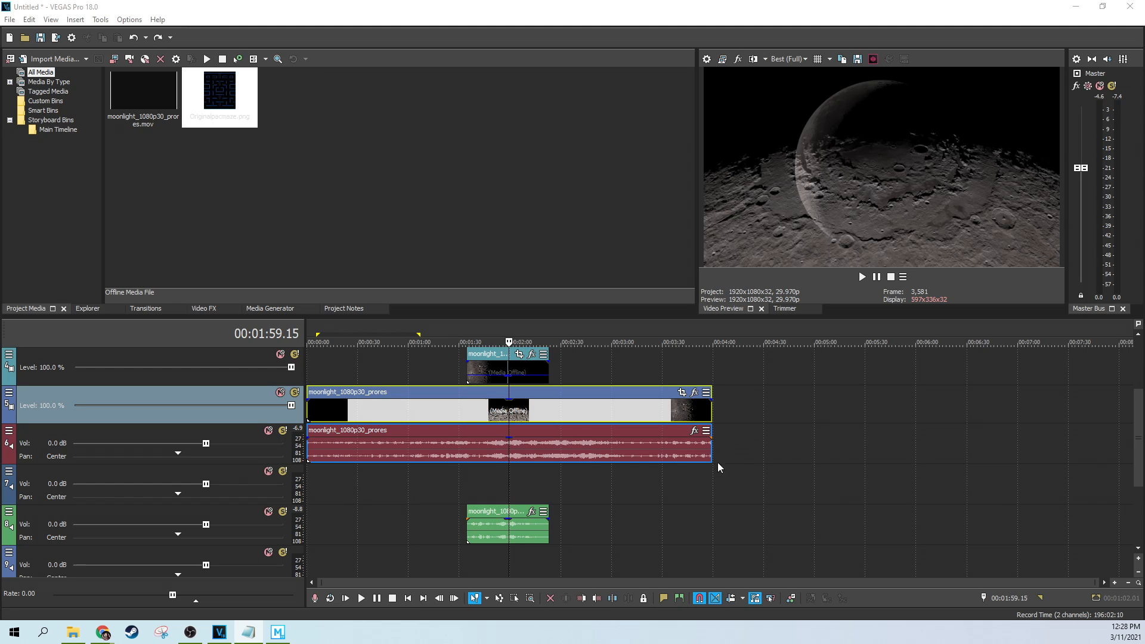
Place the Originalpacmaze image on video track 4 at 00:02:42.04, after the moonlight clip, and select it.
drag(221, 95, 473, 285)
drag(581, 361, 582, 362)
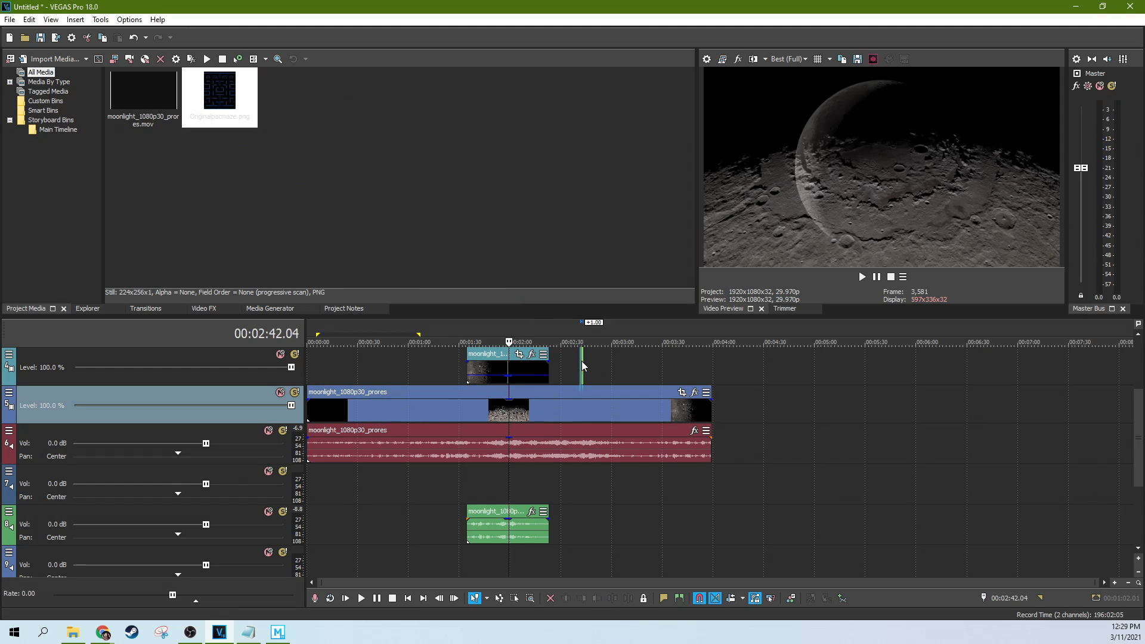
scroll(582, 361, up, 6)
click(723, 371)
scroll(722, 371, up, 6)
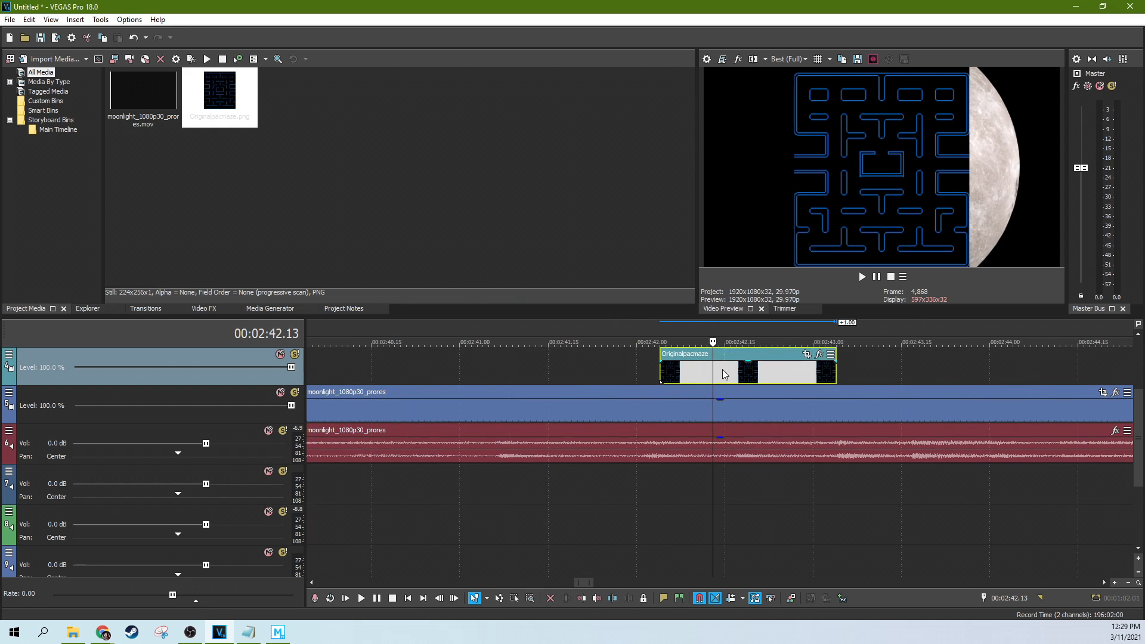
Open Pan/Crop for the Originalpacmaze clip, enlarge the frame to about 772.4 by 882.7 and centre it near 179.9, 140.5.
click(869, 356)
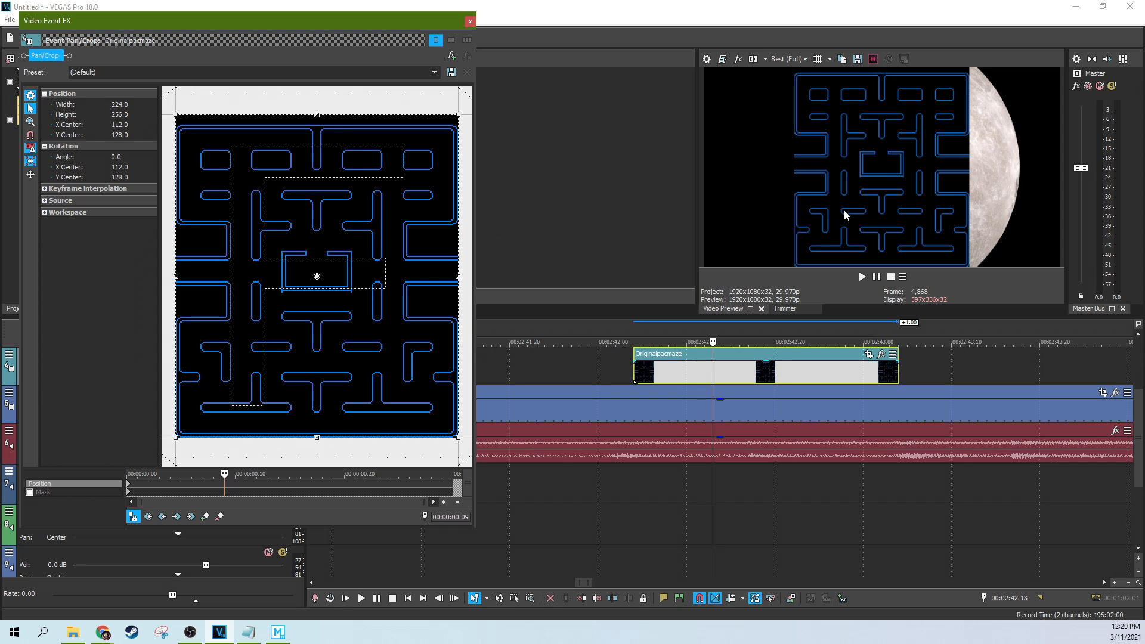
scroll(407, 142, down, 2)
drag(432, 145, 705, 26)
drag(300, 219, 255, 235)
scroll(256, 234, down, 2)
scroll(257, 234, down, 3)
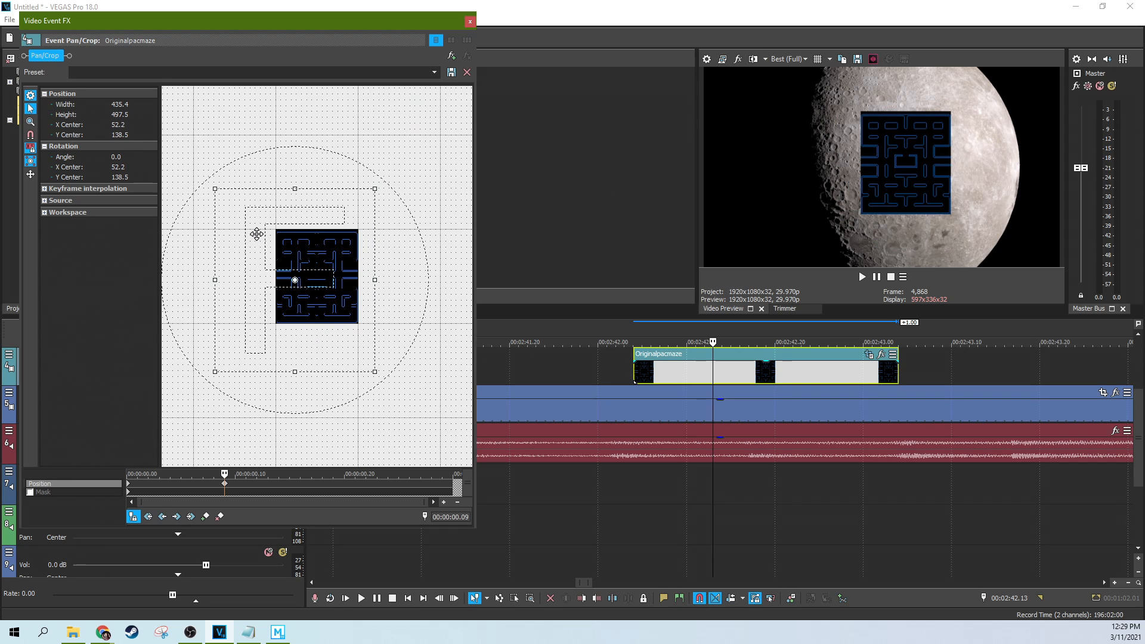
drag(360, 205, 326, 200)
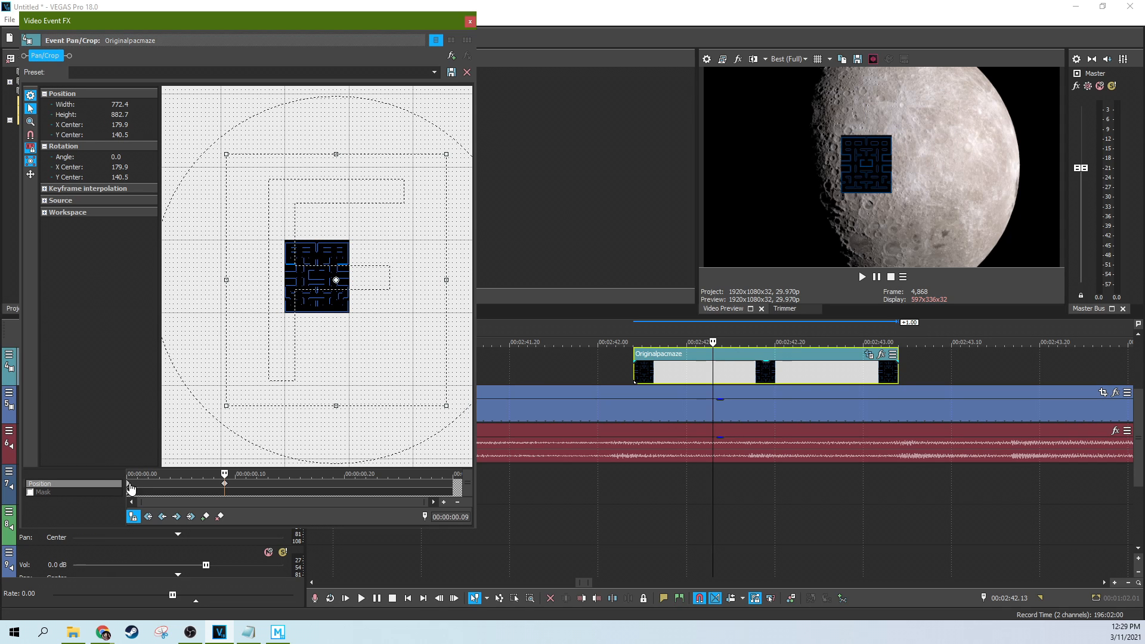
Delete the extra Pan/Crop position keyframe at 00:00:00.09 and return to the start keyframe.
click(132, 489)
key(Delete)
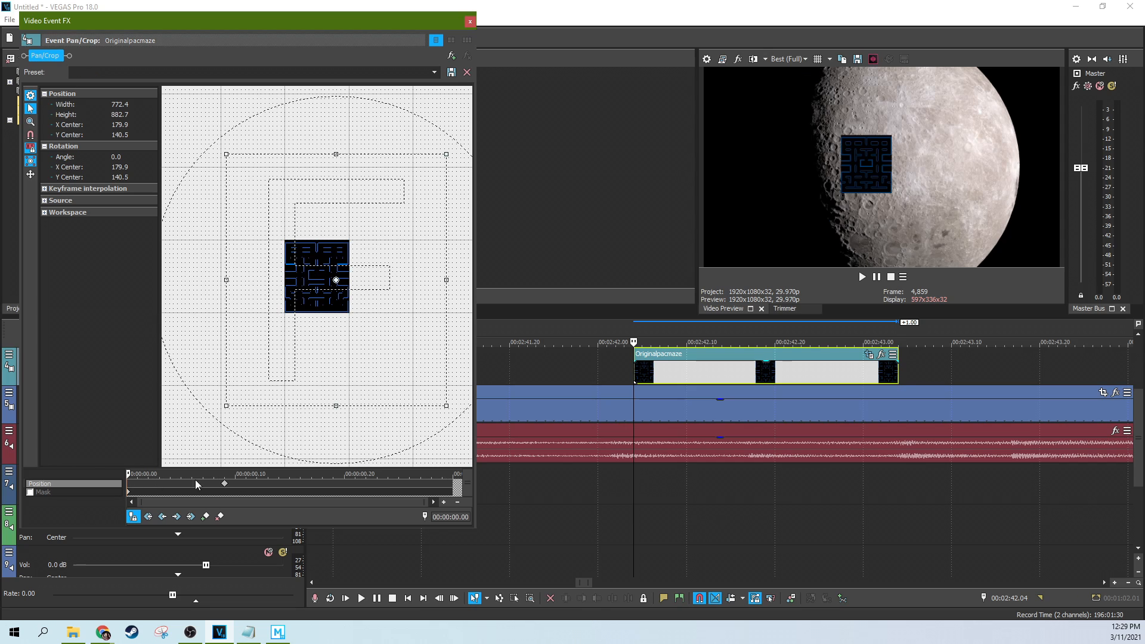
click(223, 488)
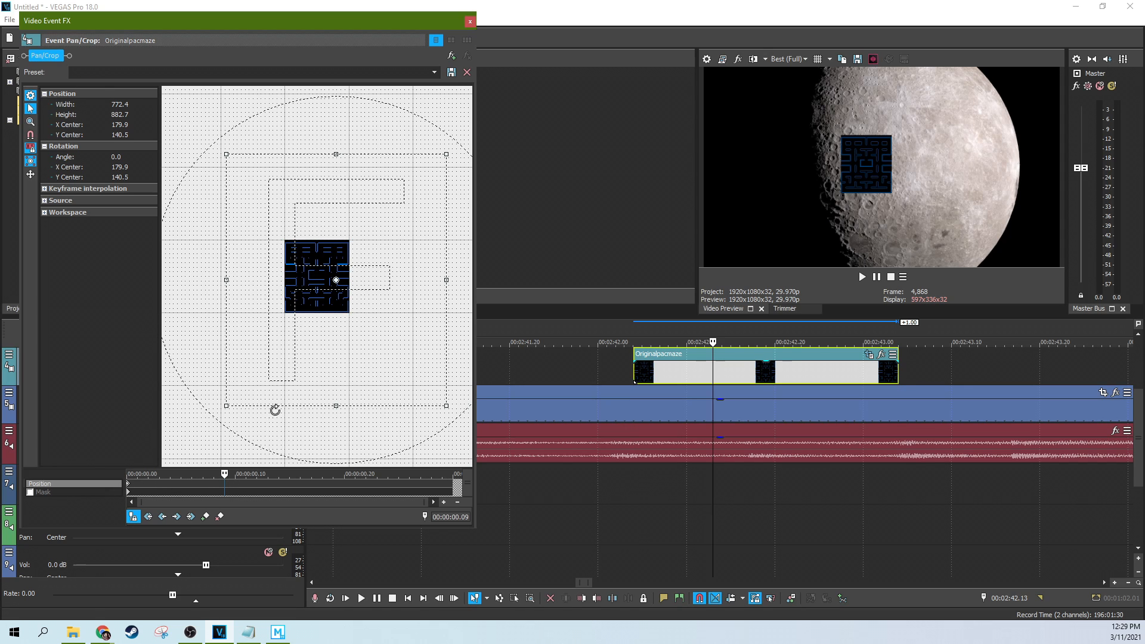
click(129, 489)
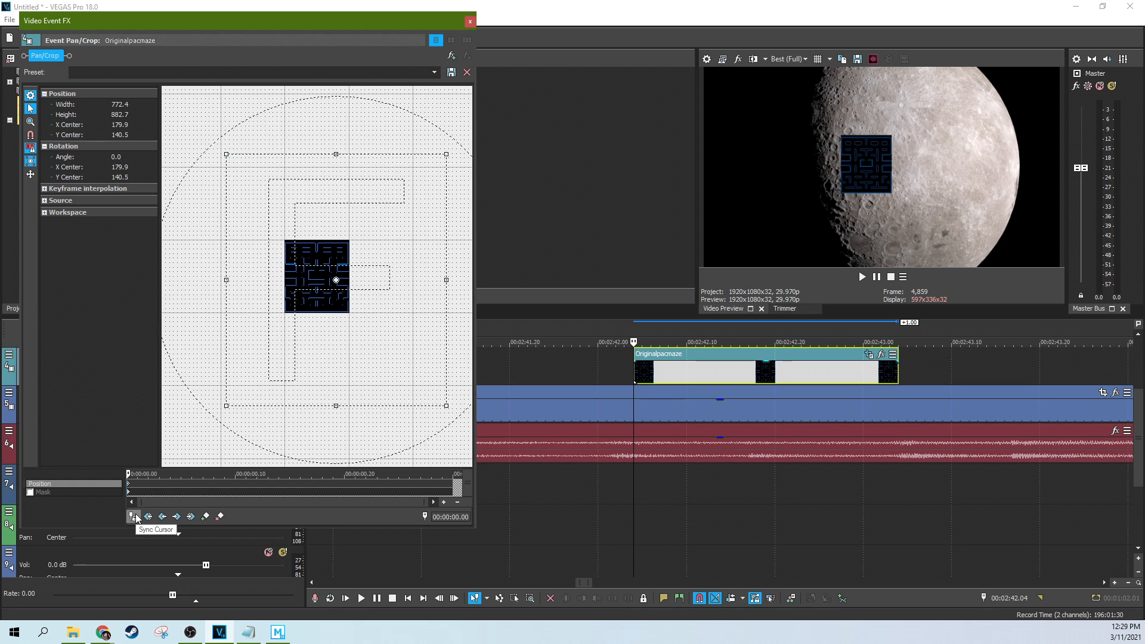
Apply the 16:9 Widescreen TV aspect ratio preset to the maze image and enlarge its frame to about 751.5 by 422.7.
click(434, 73)
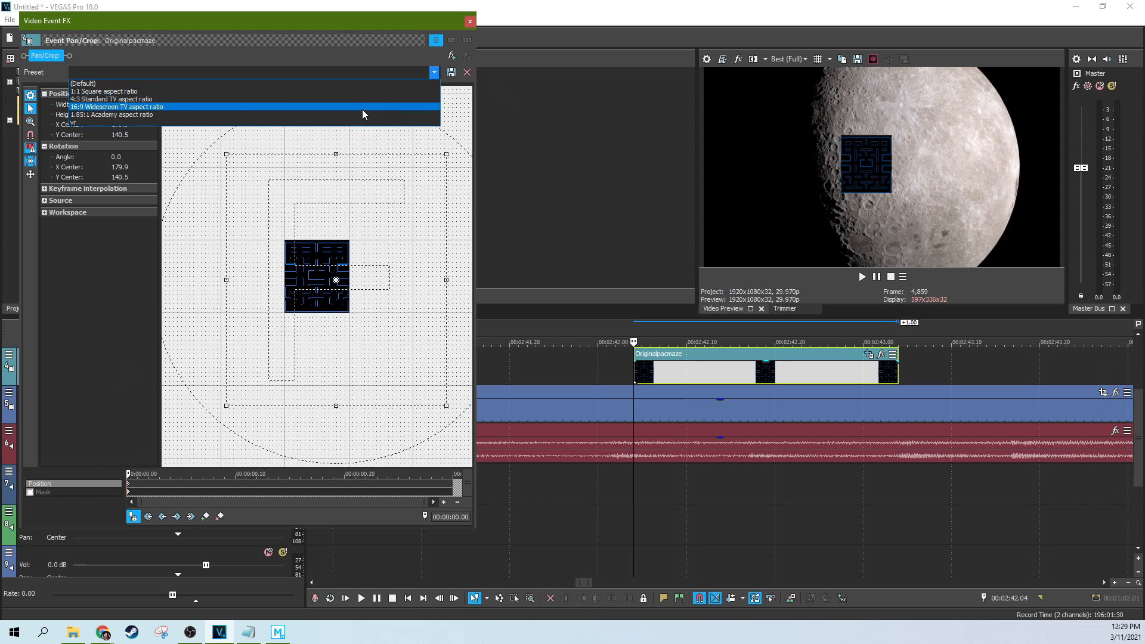
click(361, 108)
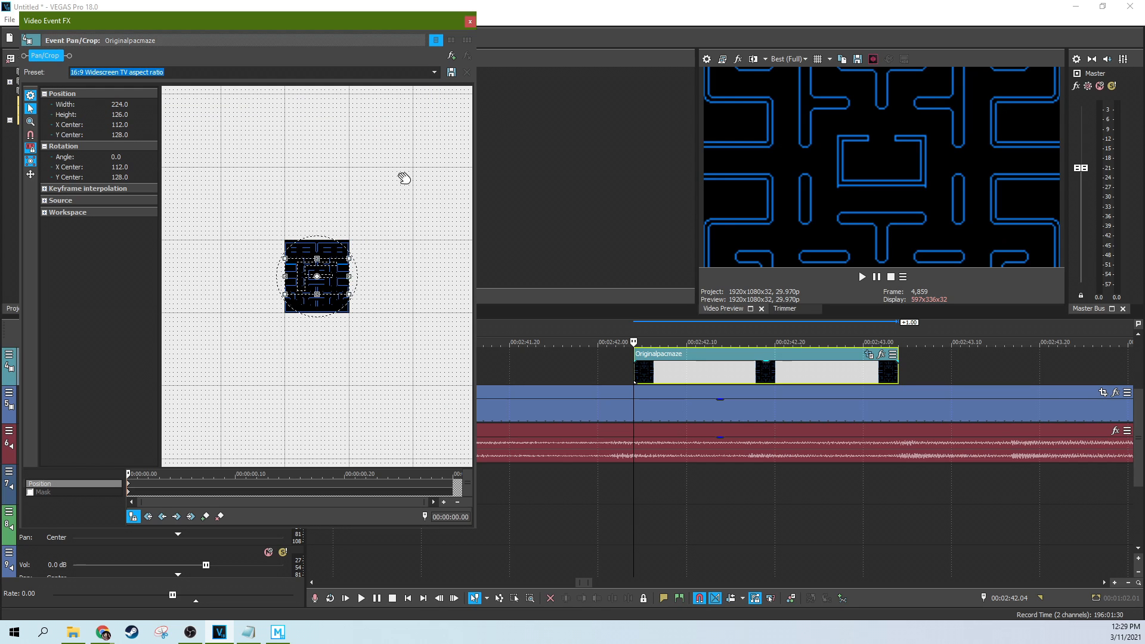
drag(349, 258, 424, 216)
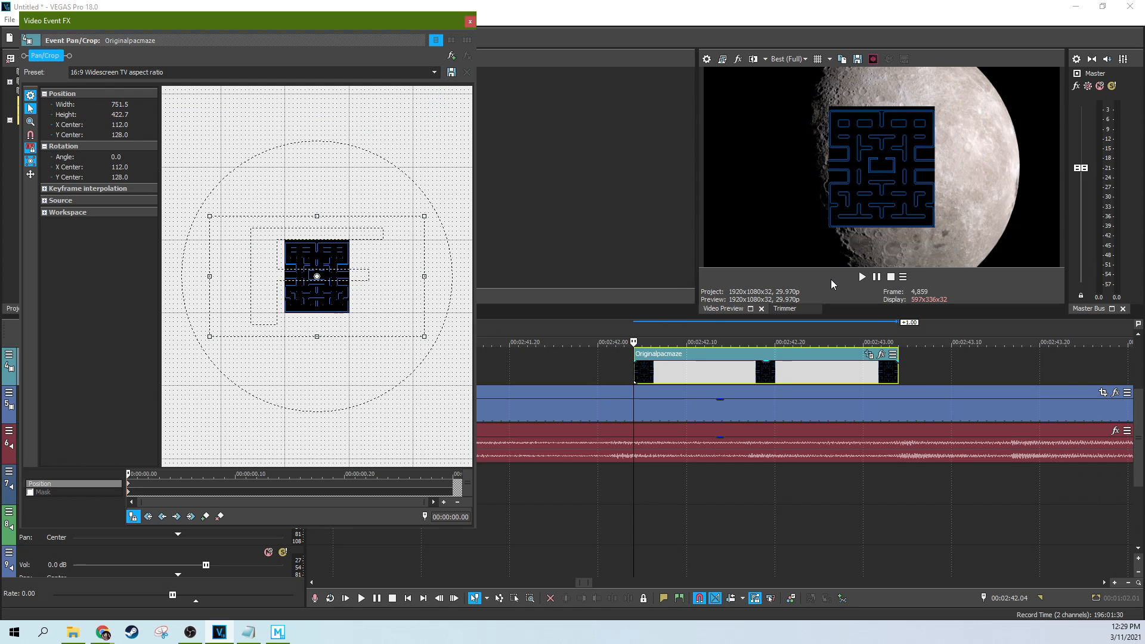
Move the maze's Pan/Crop frame to about X -15.7, Y 134.3 at 00:02:42.19, and shift the clip 6 frames later.
click(765, 396)
mouse_move(382, 284)
mouse_down()
mouse_move(308, 308)
mouse_move(322, 256)
mouse_move(409, 258)
mouse_move(460, 309)
mouse_move(378, 281)
mouse_up()
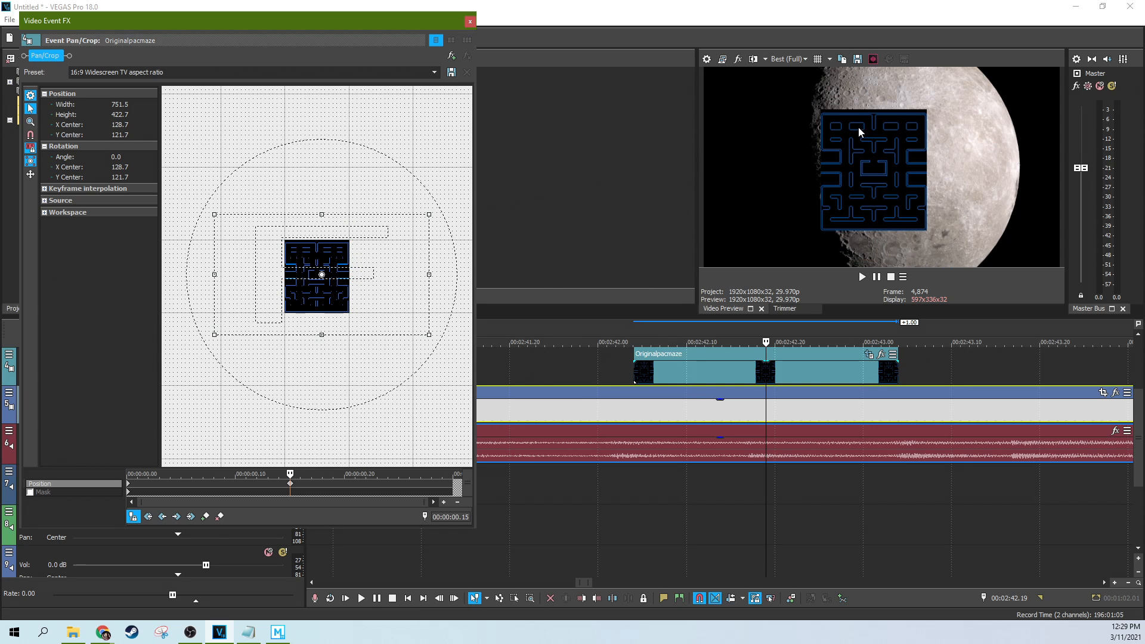
drag(347, 276, 307, 280)
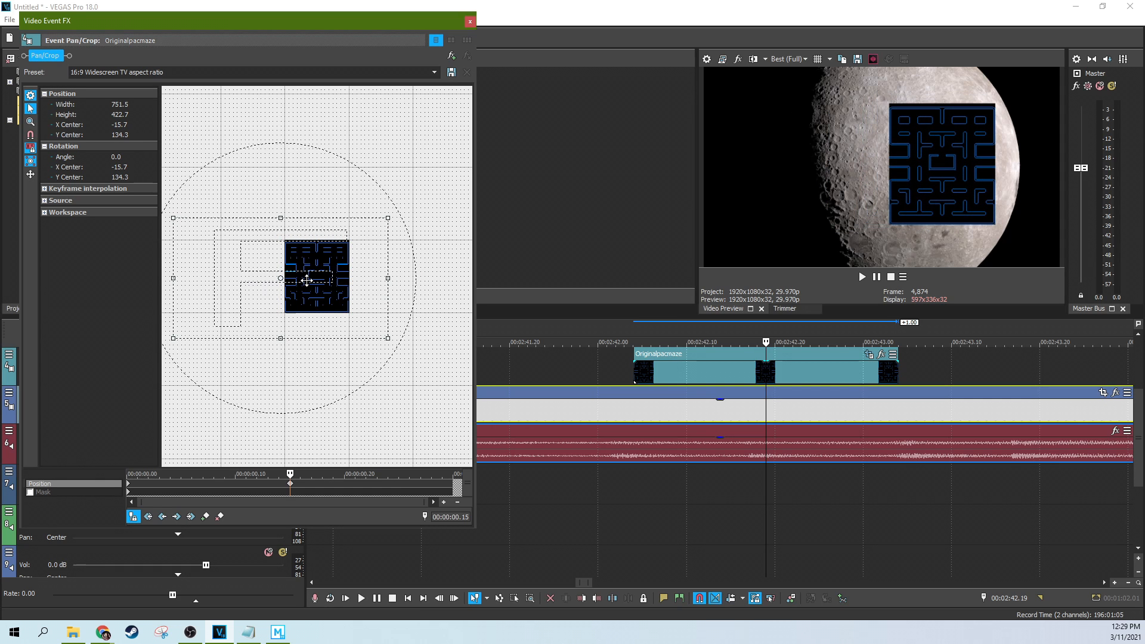
drag(765, 362, 767, 380)
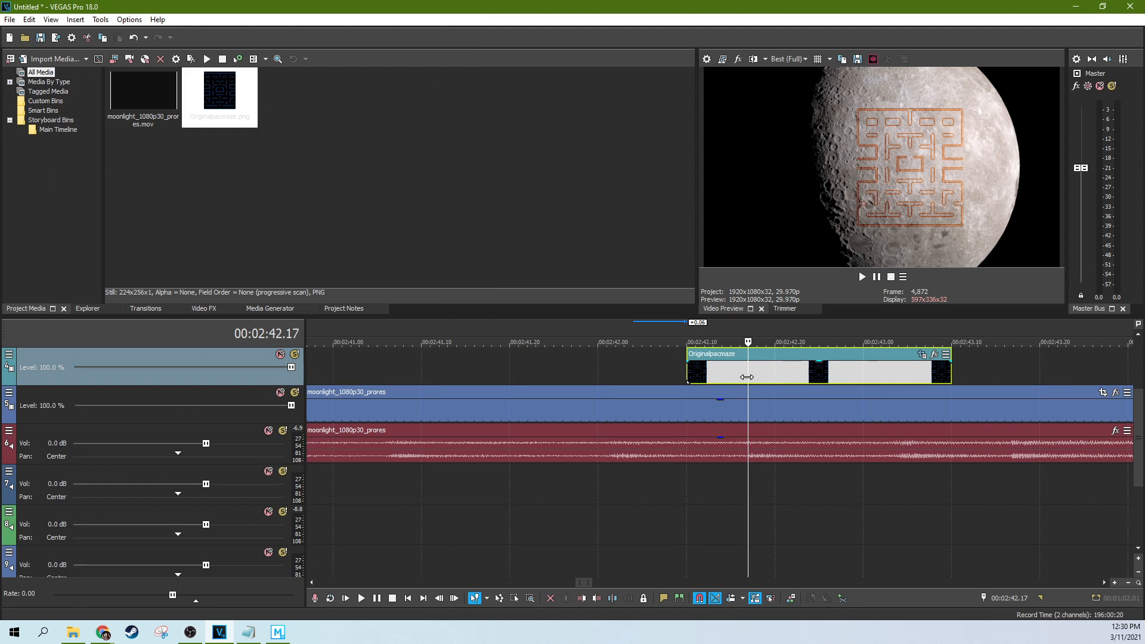
click(624, 408)
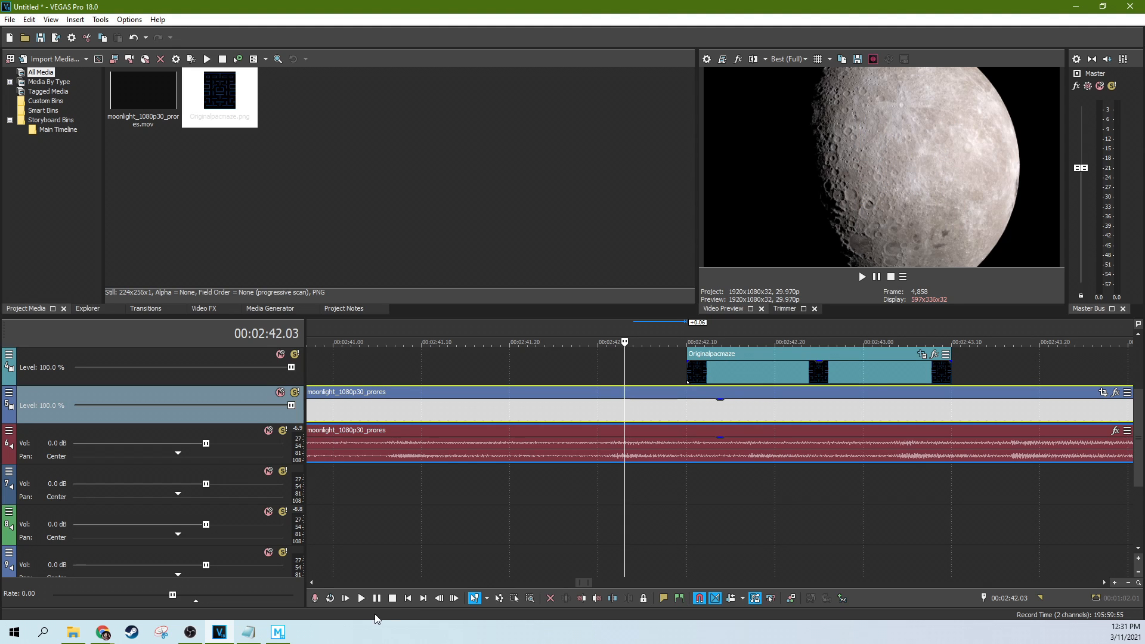
Switch to Movie Studio for comparison and return to VEGAS Pro.
click(278, 632)
click(222, 634)
At 00:02:43.28, apply the 1.85:1 Academy aspect ratio Pan/Crop preset to track 5's moonlight clip and reduce the frame height to about 640.7.
click(742, 373)
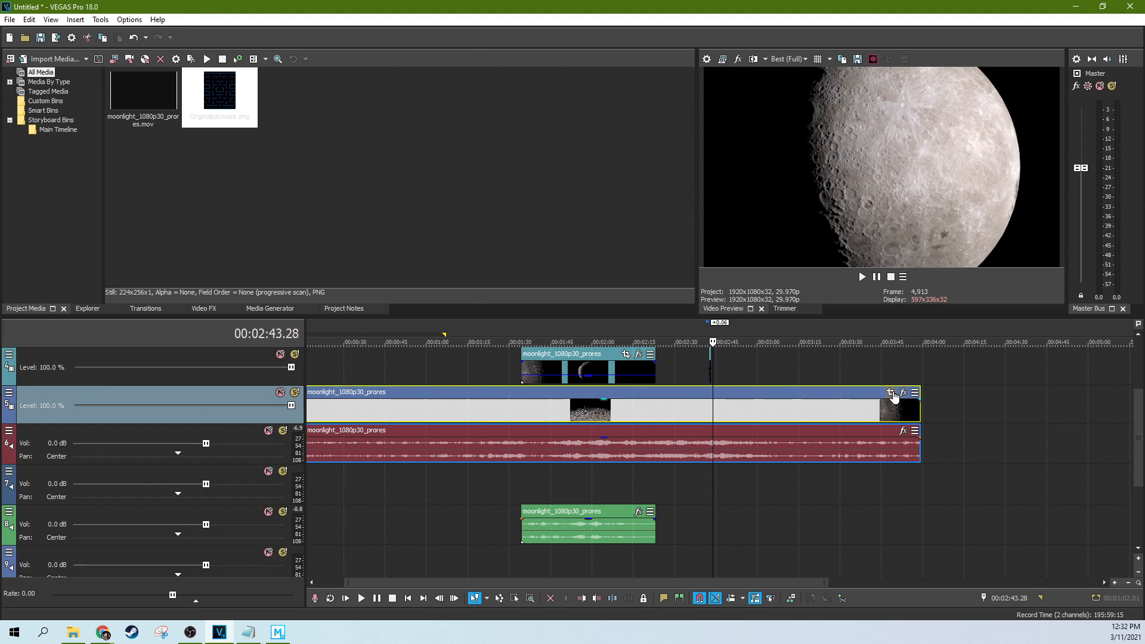
click(891, 393)
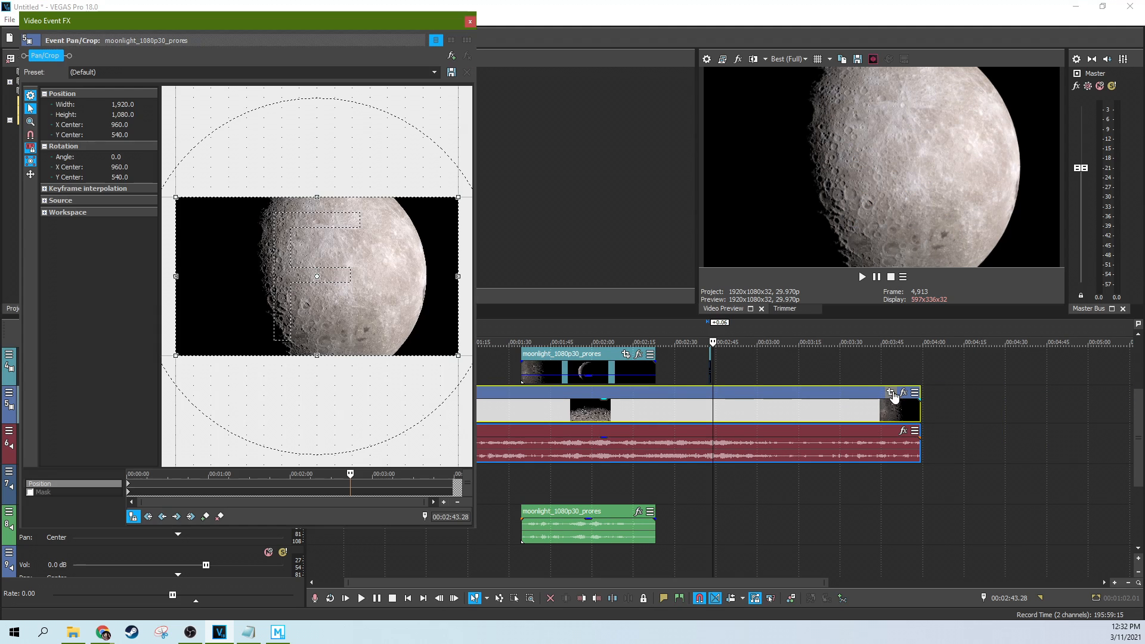
click(434, 72)
click(317, 106)
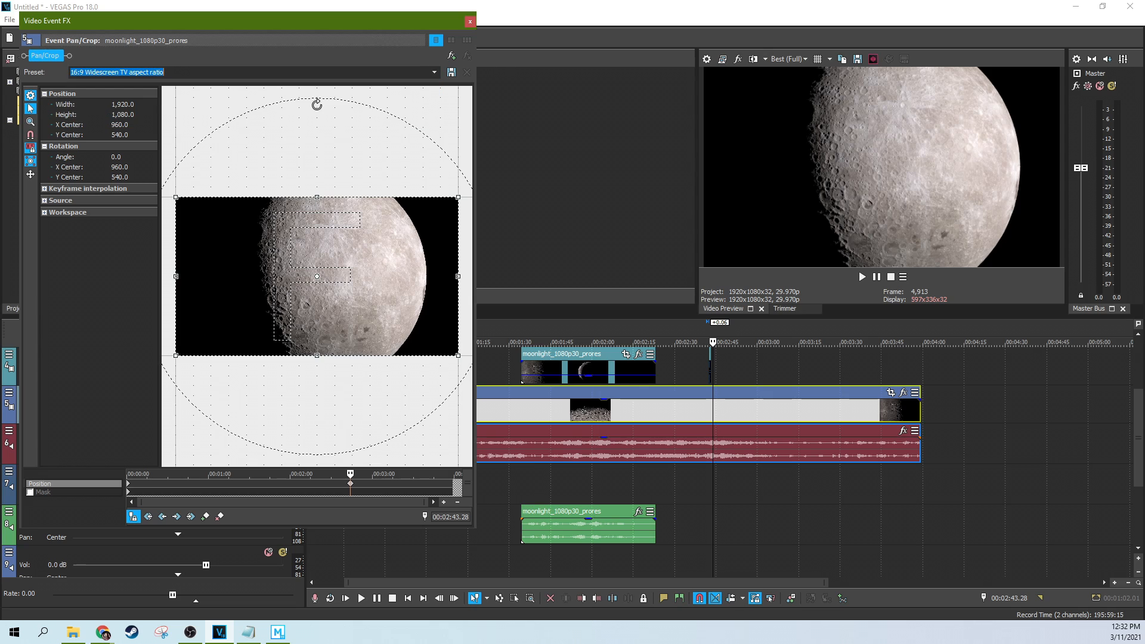
click(434, 72)
click(302, 114)
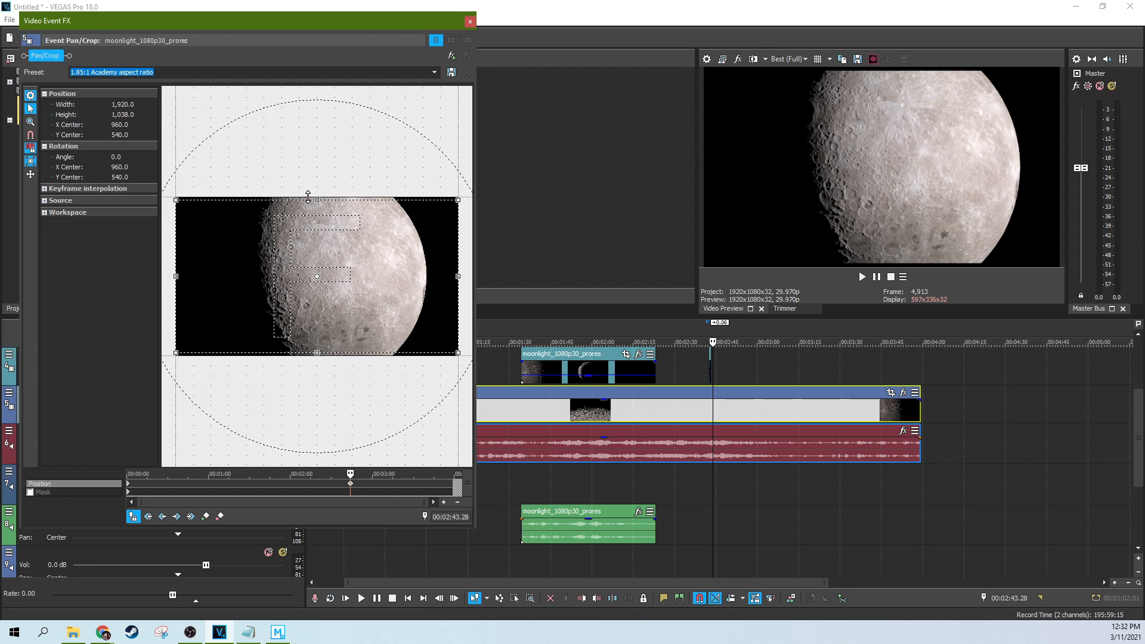
drag(317, 200, 319, 229)
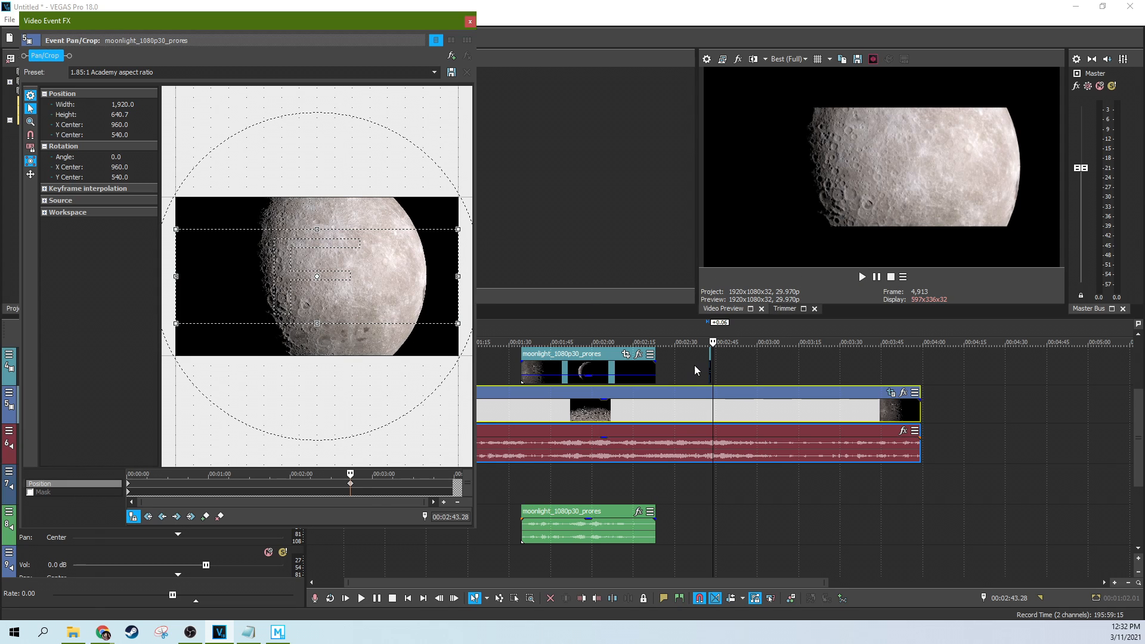
Add a Pan/Crop keyframe at 00:01:02.16 with a frame height of about 1,074.6, review the 00:02:43.28 keyframe and close Pan/Crop.
click(129, 487)
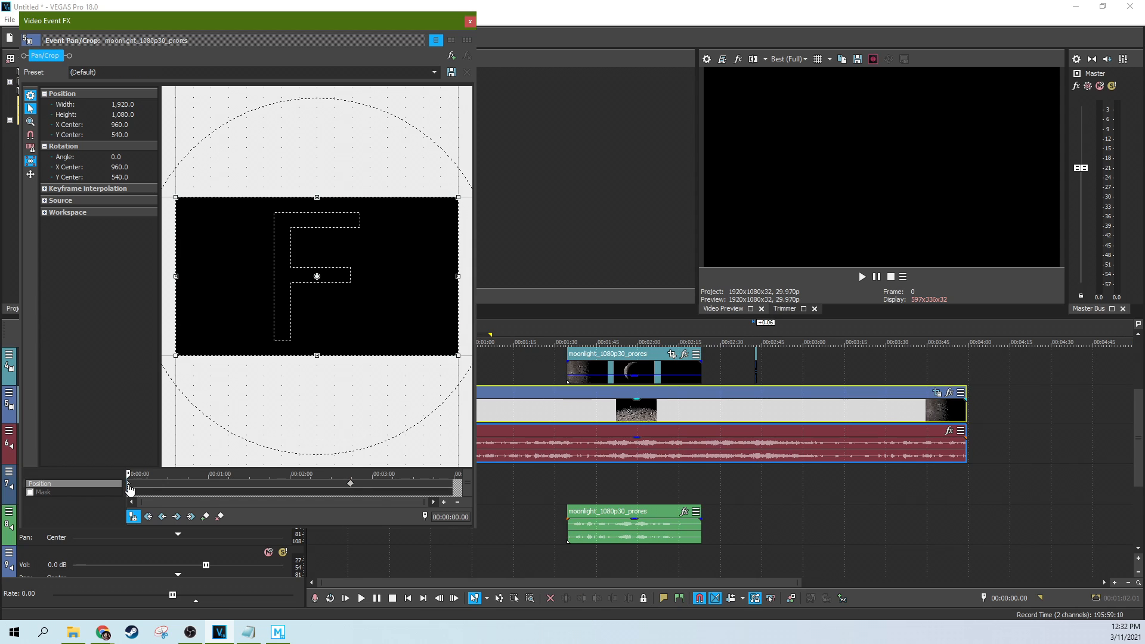
click(351, 488)
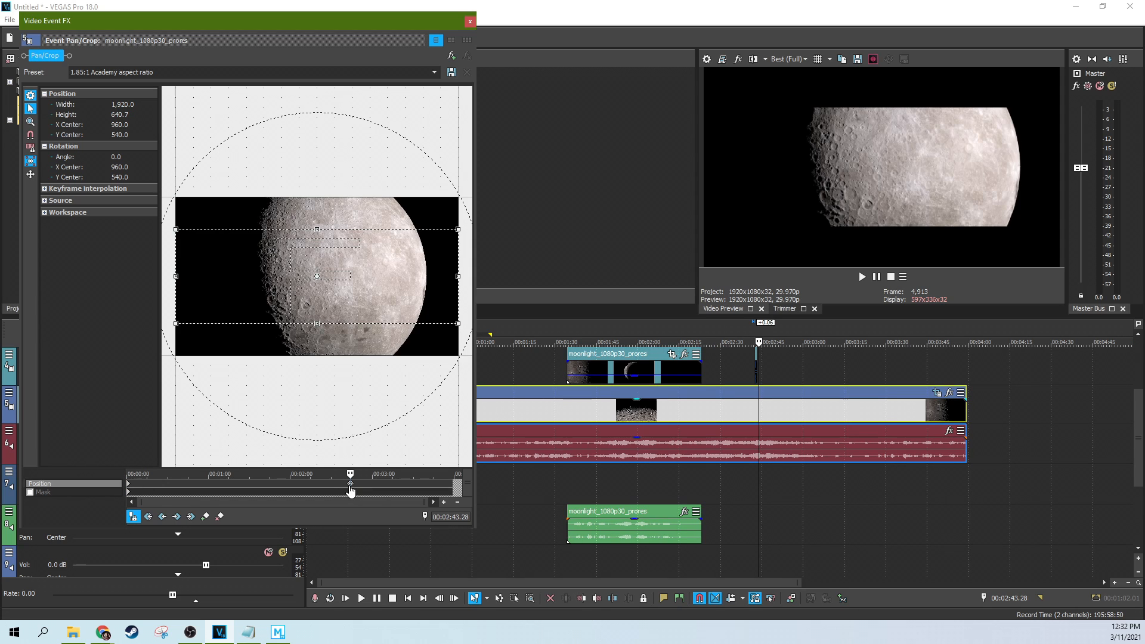
click(212, 488)
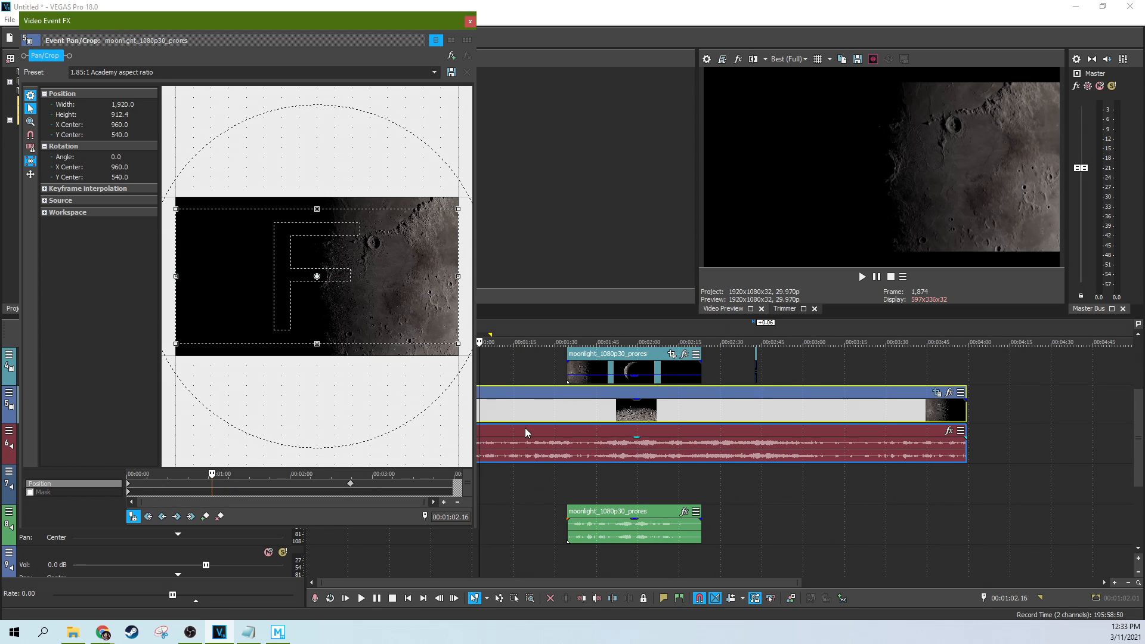
drag(316, 343, 318, 355)
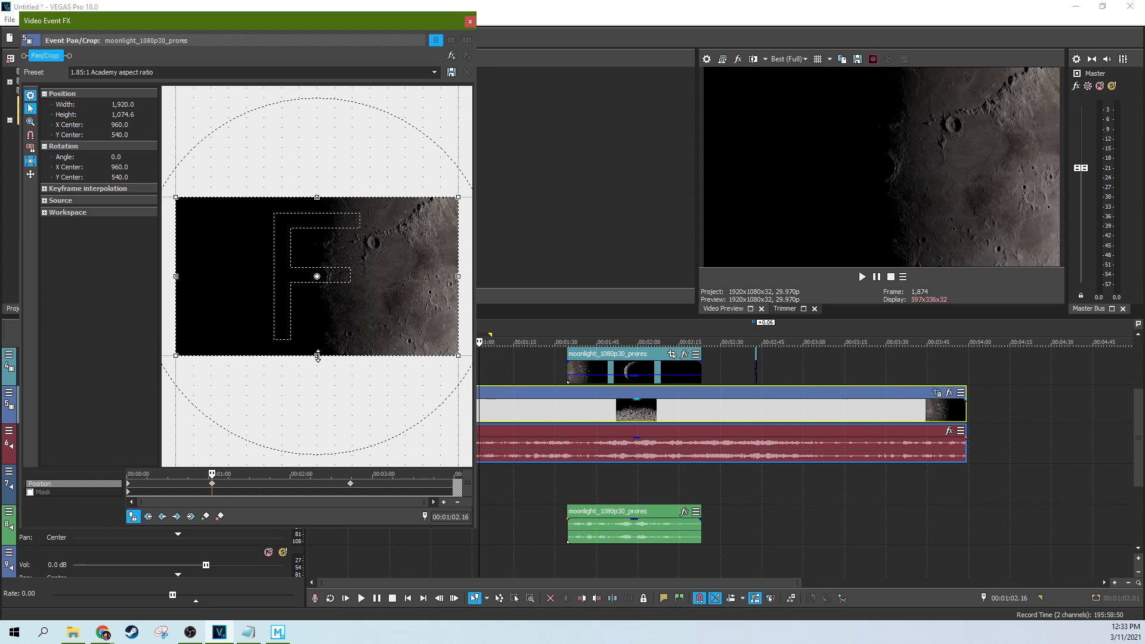
click(350, 483)
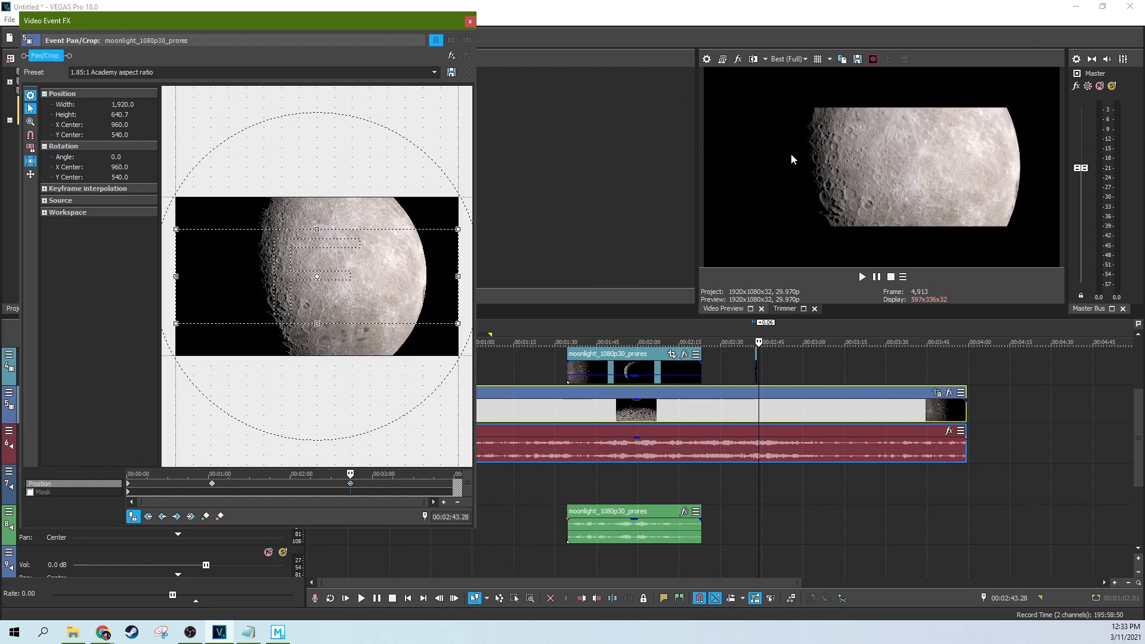
click(470, 22)
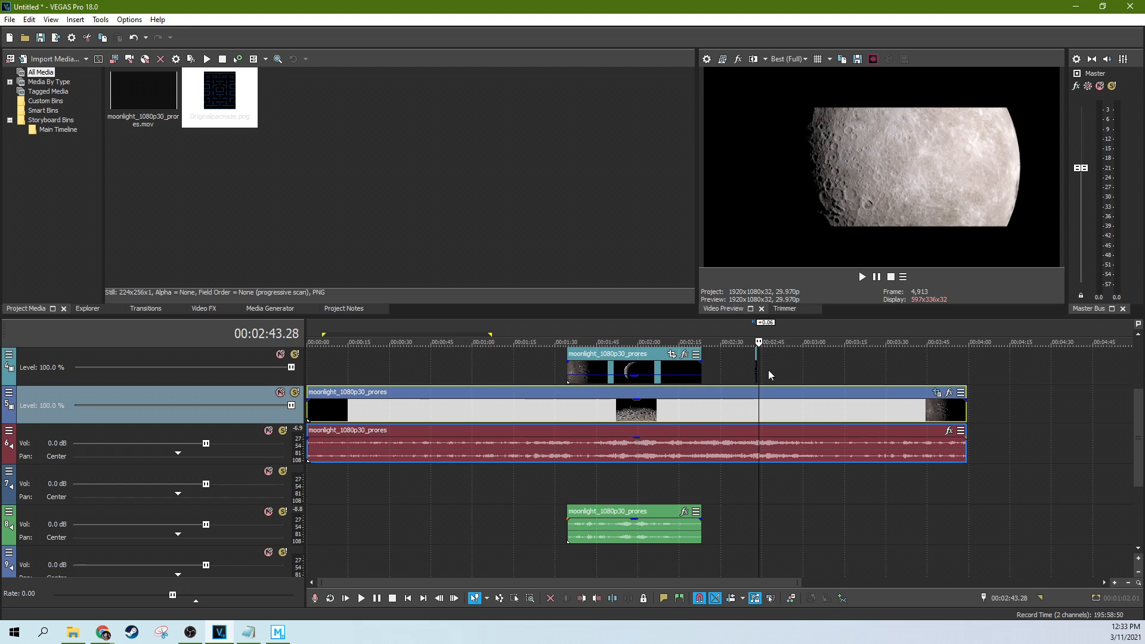
Compare the cropped moonlight preview at several cursor positions just after the maze clip, including 00:02:44.17 and 00:02:43.27.
scroll(768, 375, up, 6)
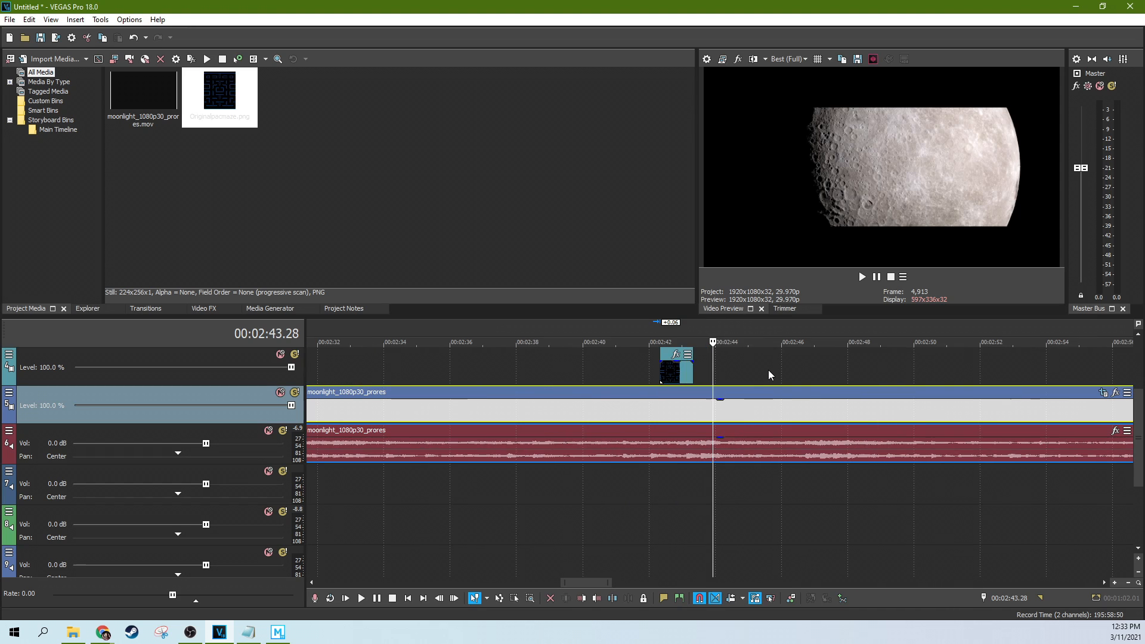
click(728, 358)
click(714, 365)
click(734, 368)
click(753, 369)
click(734, 371)
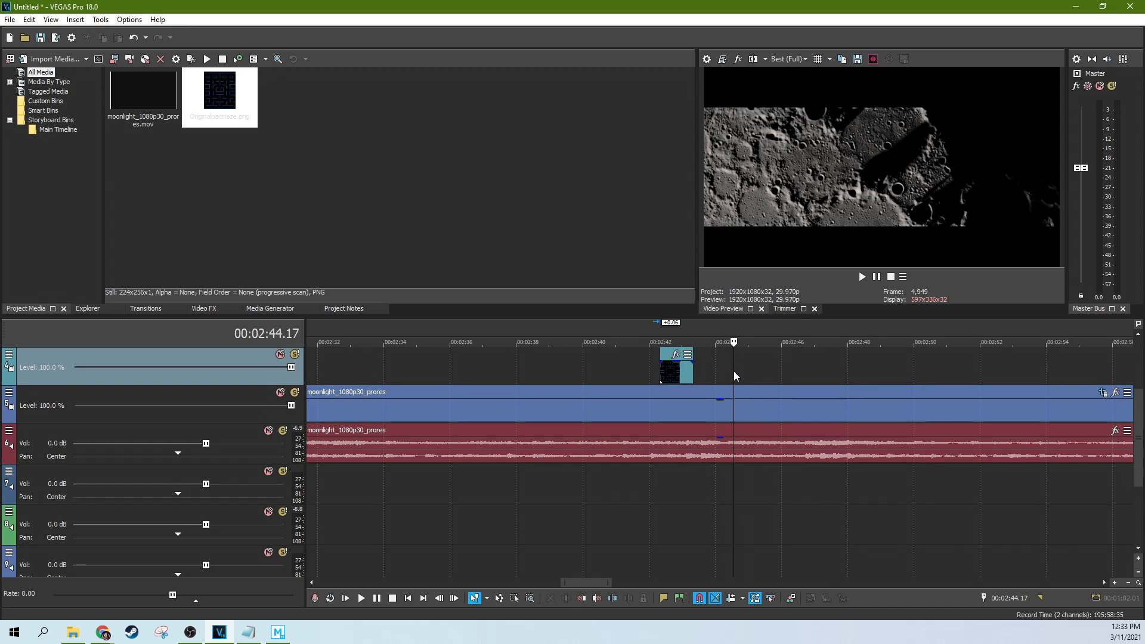
click(711, 374)
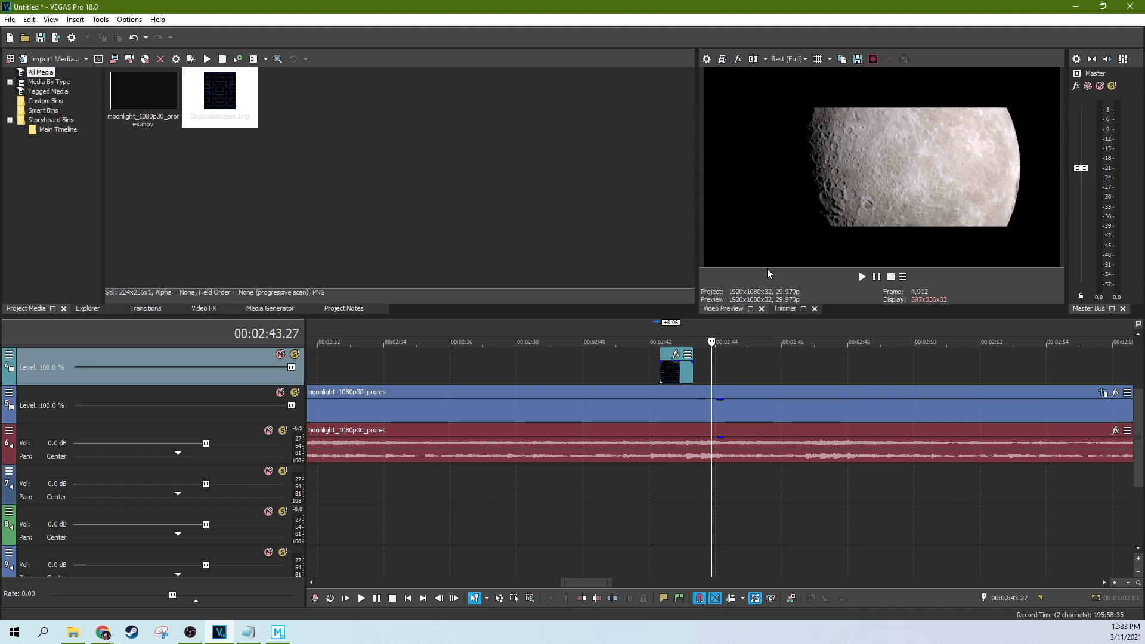
Open Render As and examine the custom settings of the MAGIX AVC/AAC MP4 template Internet HD 1080p 29.97 fps (AMD VCE).
scroll(735, 371, down, 6)
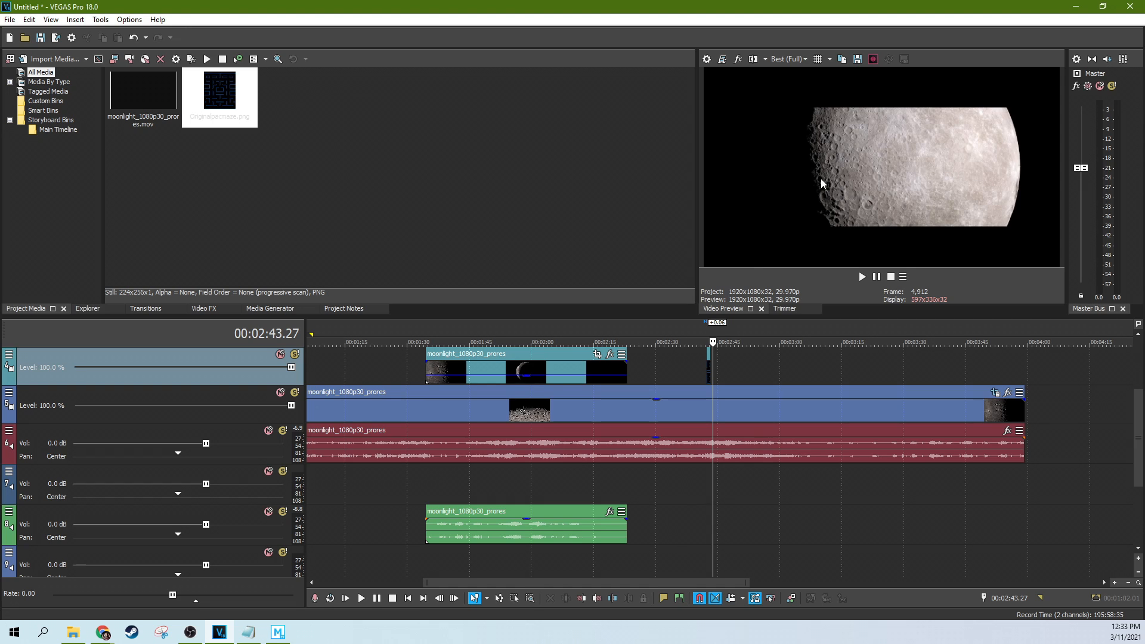
click(351, 353)
click(10, 20)
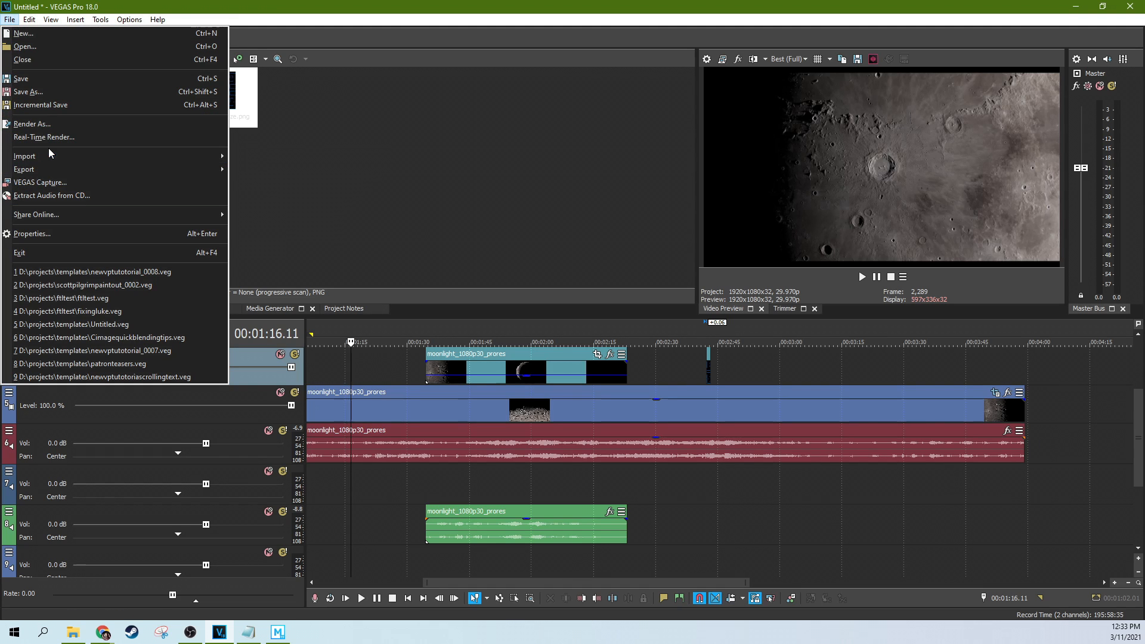
click(36, 123)
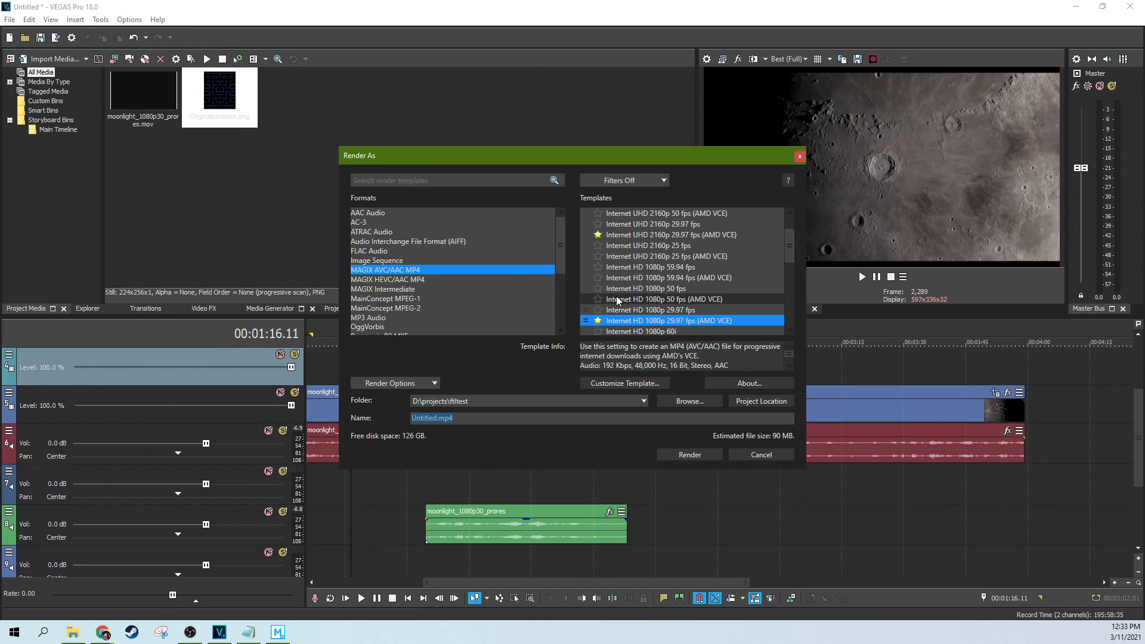
scroll(703, 310, down, 1)
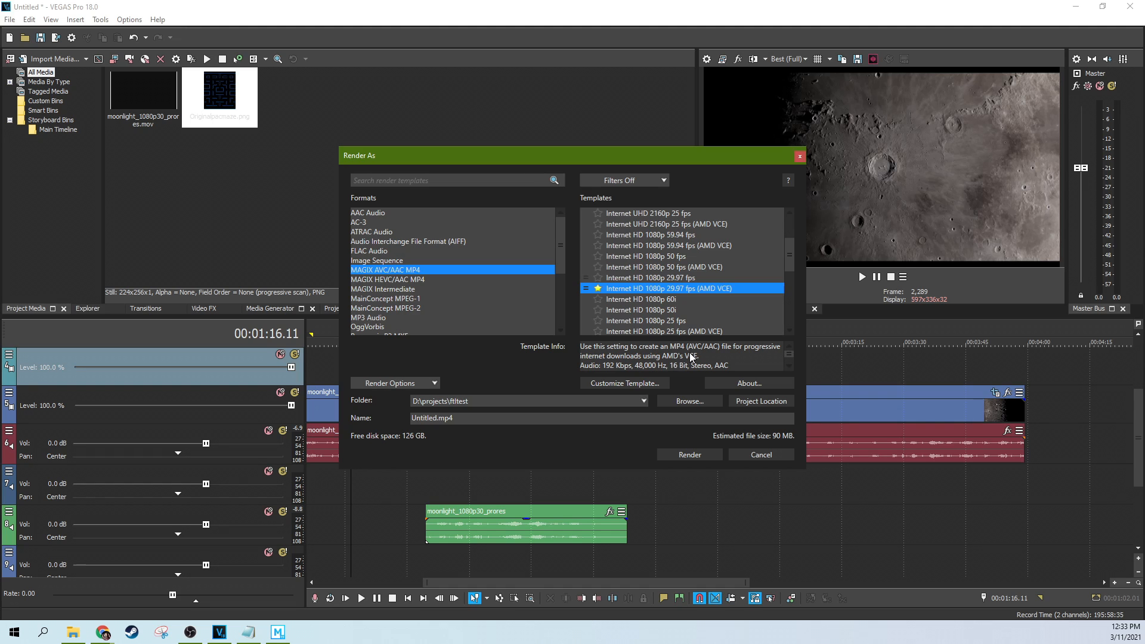
click(627, 385)
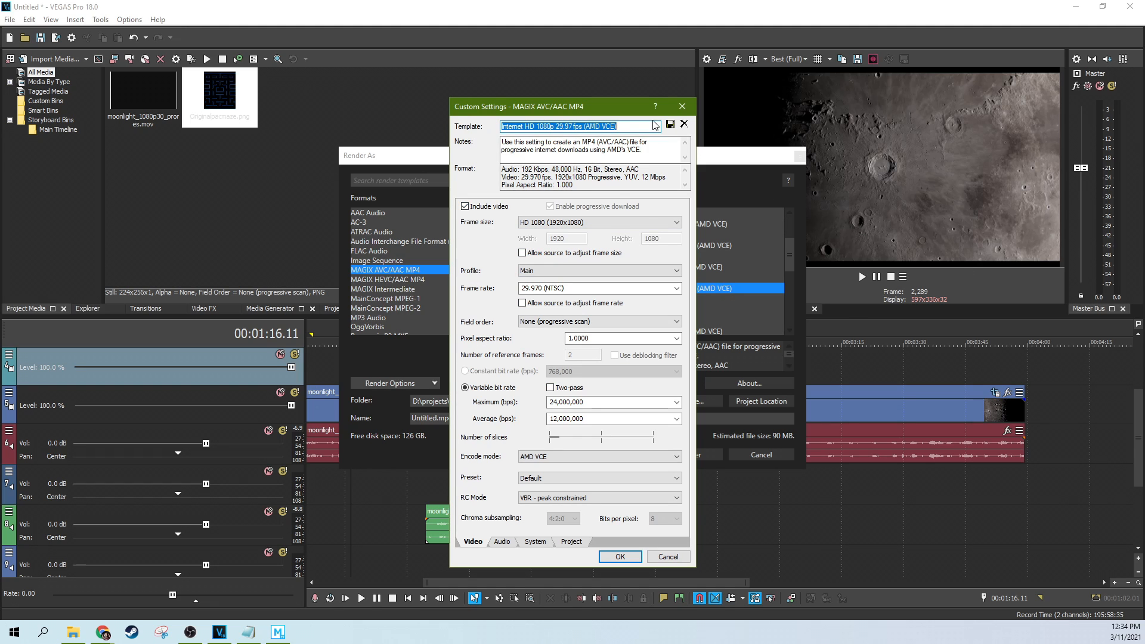
click(683, 106)
Examine the frame size choices in the render template's custom settings and leave Render As without rendering.
click(621, 383)
click(601, 223)
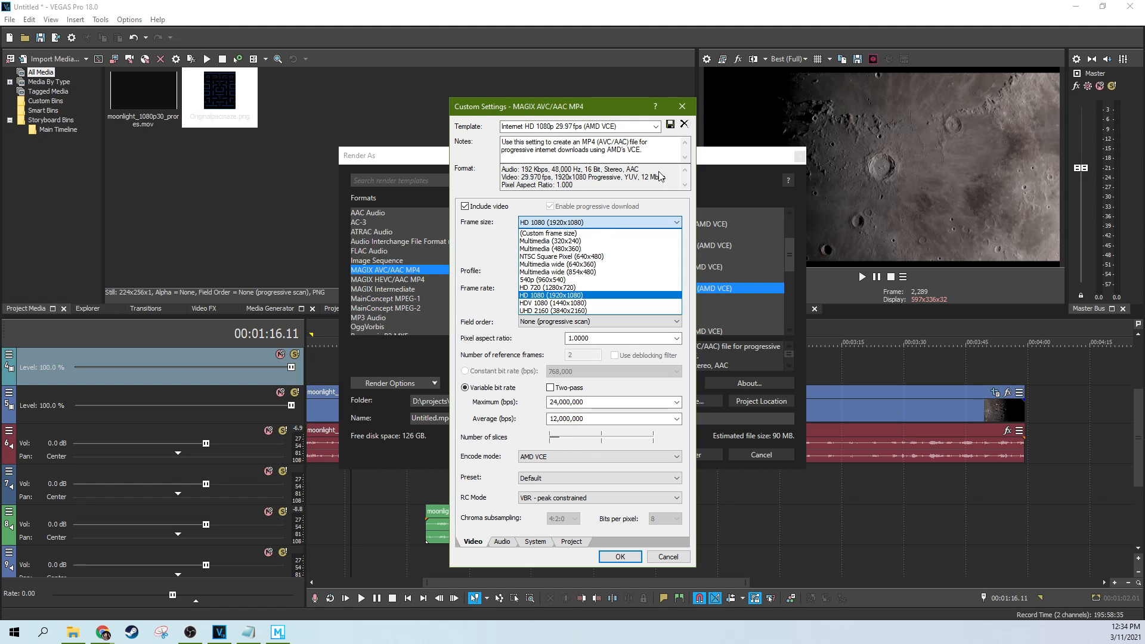
click(684, 105)
click(683, 106)
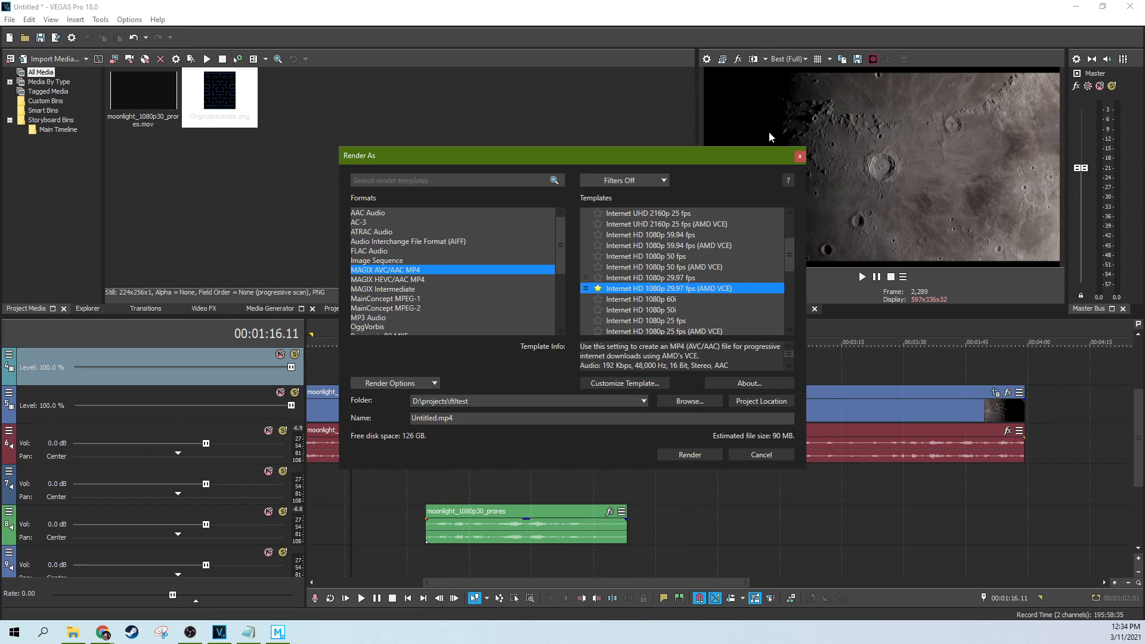
click(799, 158)
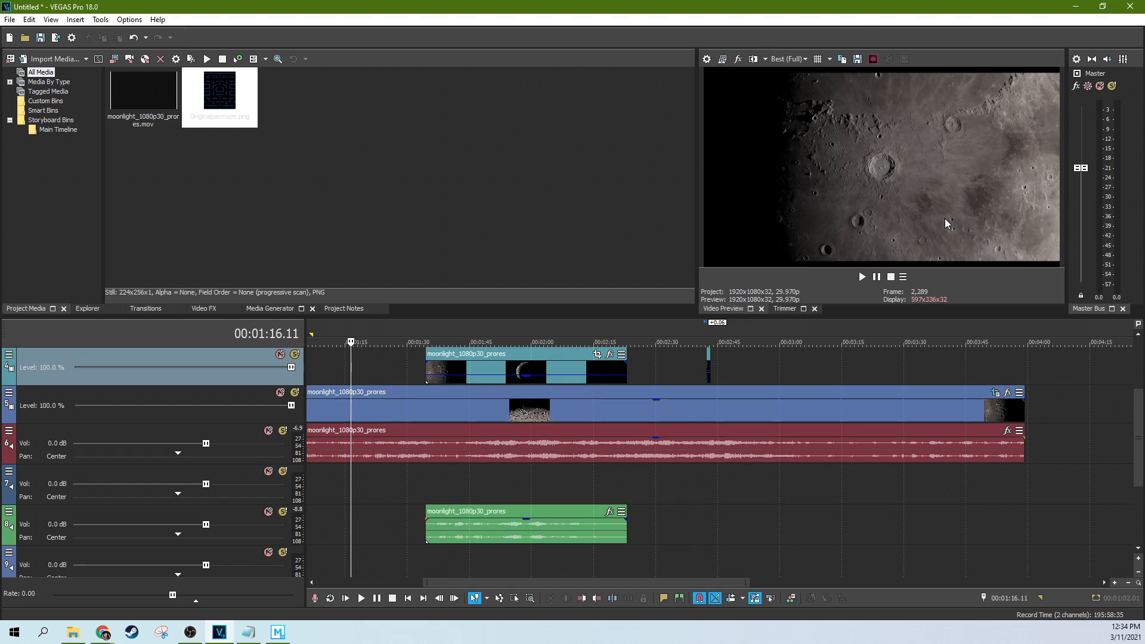
Delete the Pan/Crop keyframes at 00:02:43.28 and about 00:01:02 from track 5's moonlight clip and close Pan/Crop.
click(754, 377)
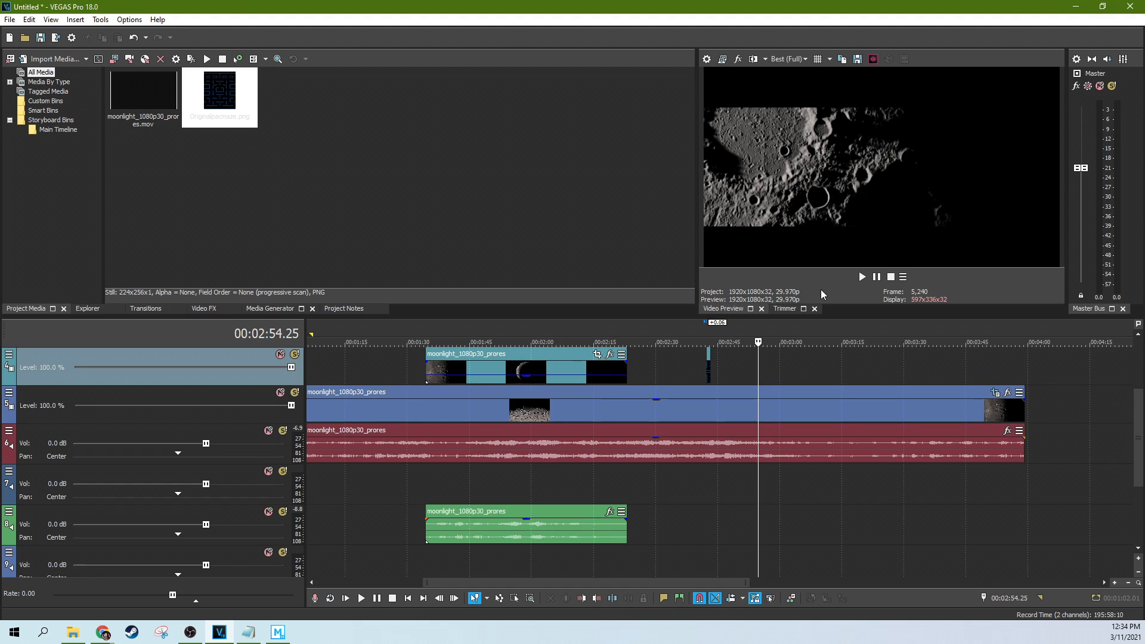
scroll(844, 404, up, 2)
scroll(843, 404, down, 2)
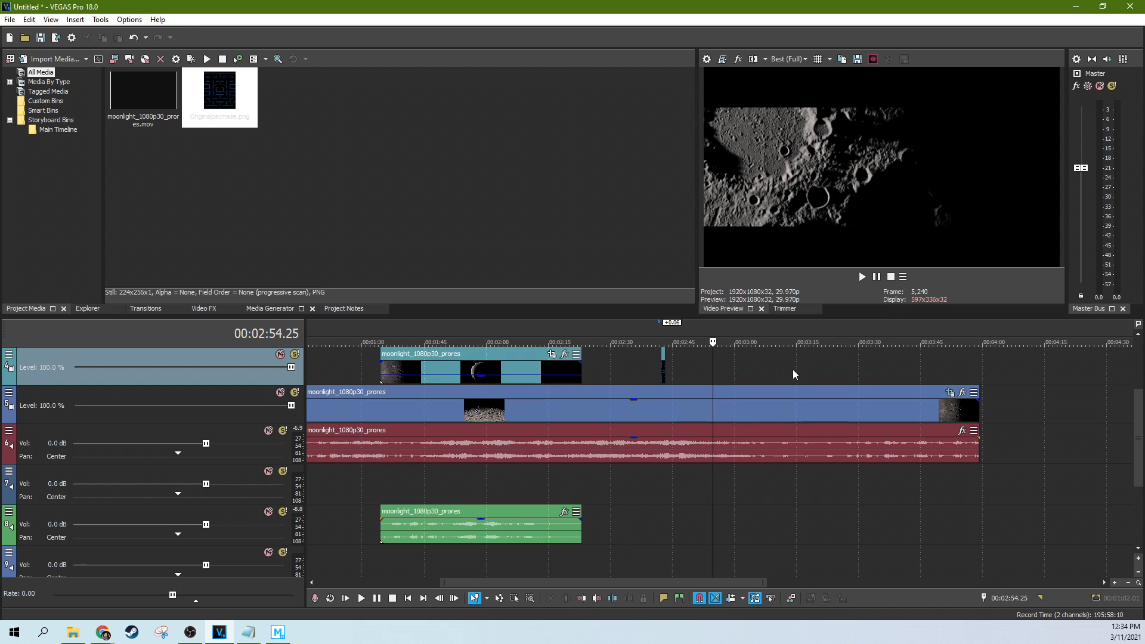
click(949, 392)
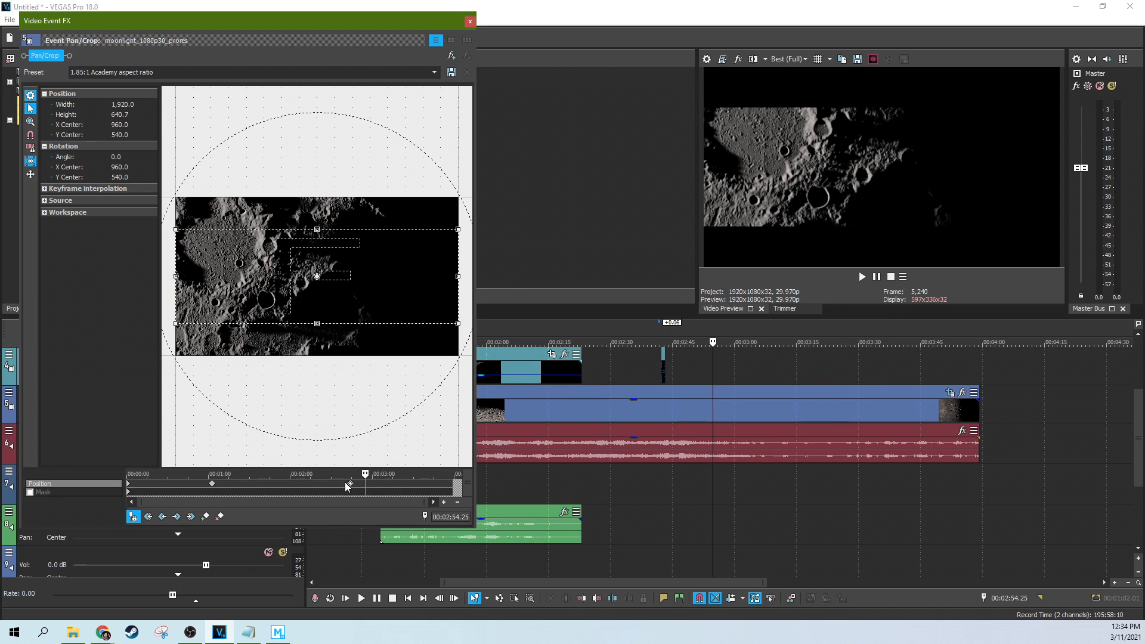
click(351, 485)
key(Delete)
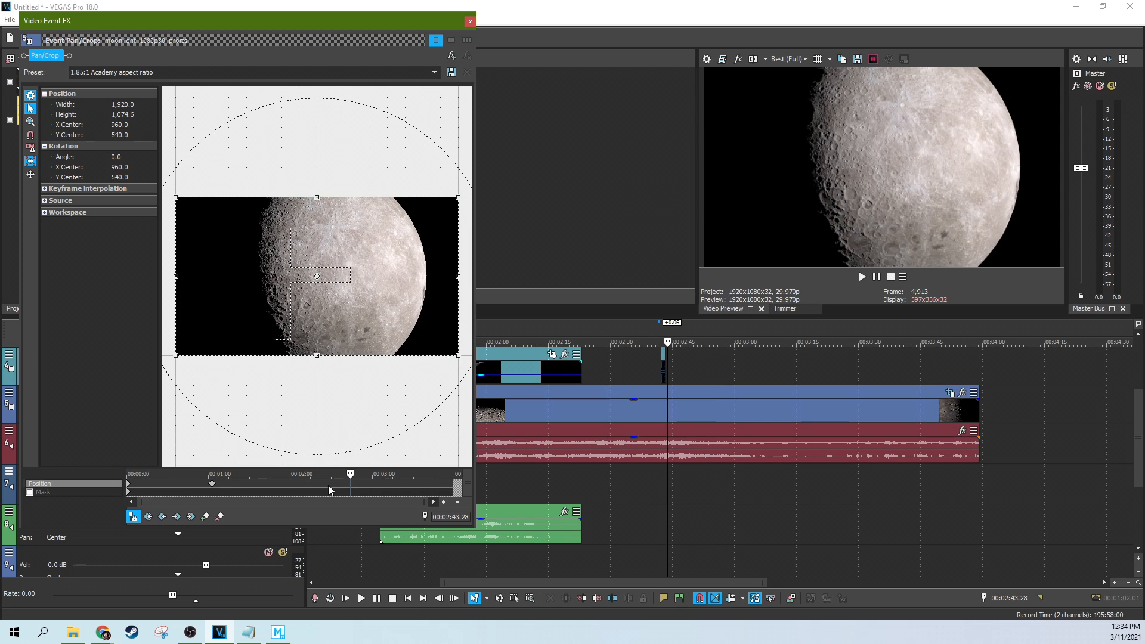
click(213, 485)
key(Delete)
click(470, 21)
Play the moonlight clip briefly from 00:03:18.03 and mute audio track 6.
click(606, 409)
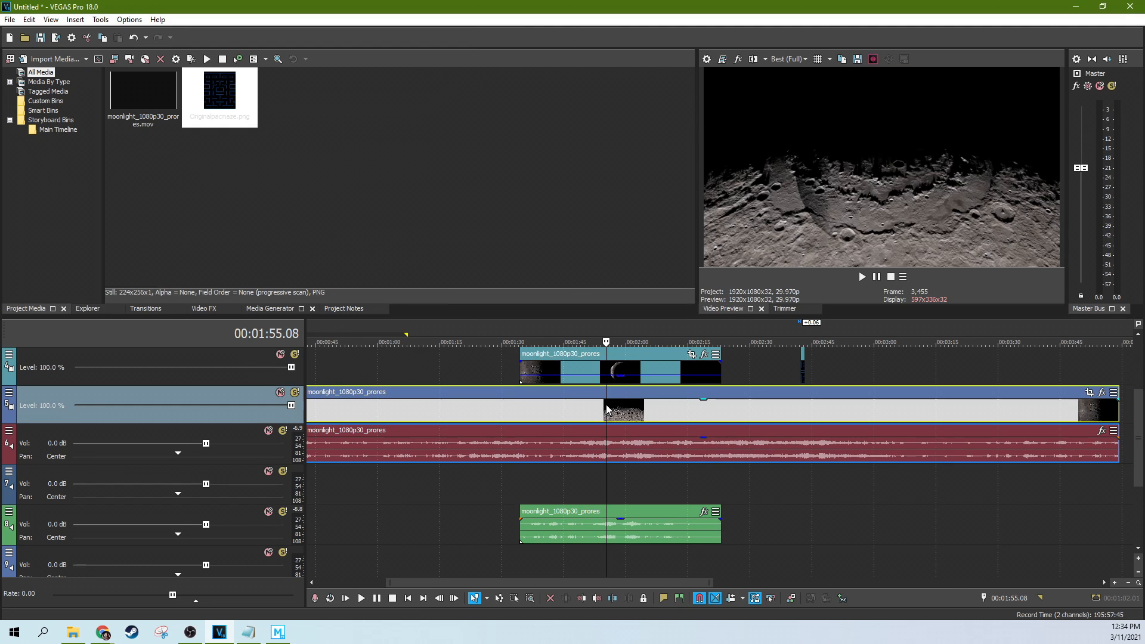
scroll(686, 406, down, 2)
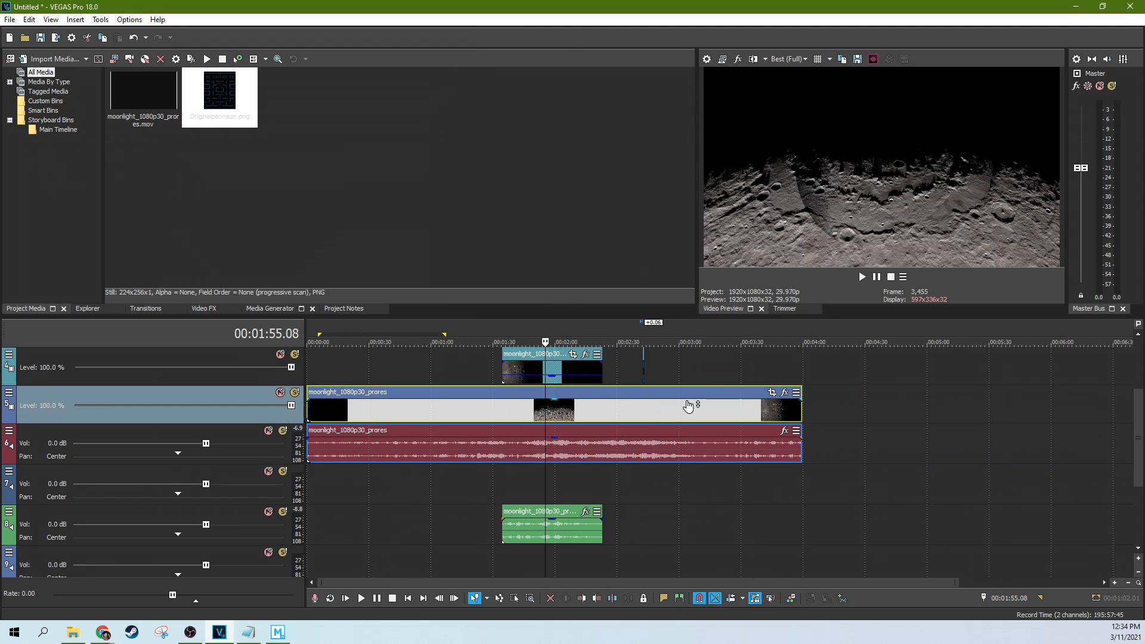
click(717, 407)
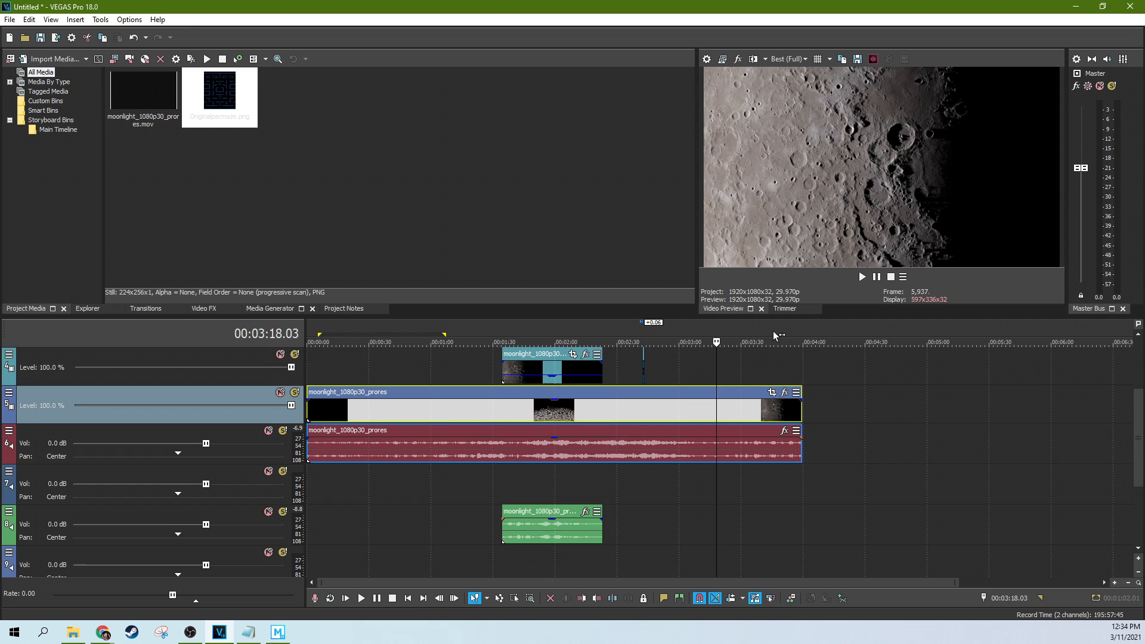
click(860, 277)
click(876, 277)
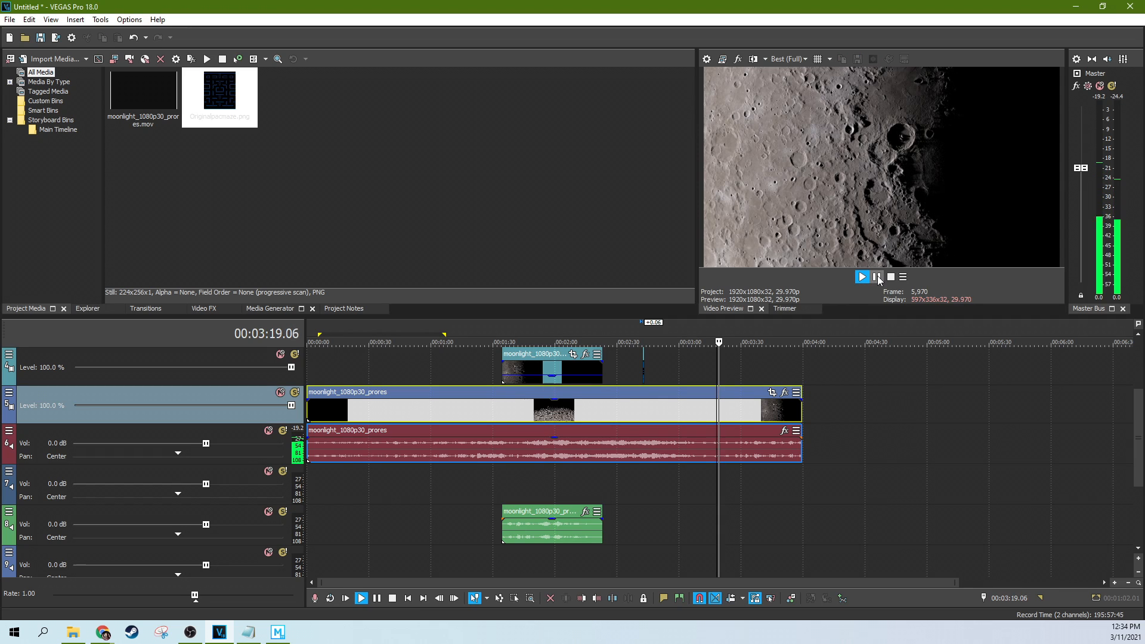
click(269, 430)
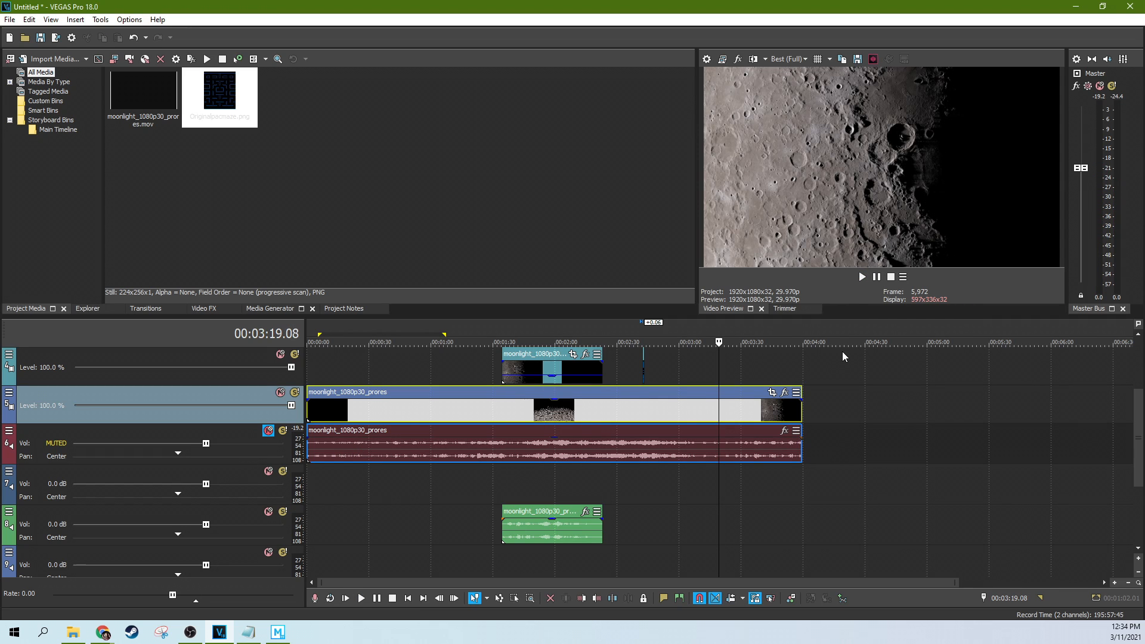
Play the muted timeline from the maze clip's start at 00:02:42.10 and pause shortly after the clip.
click(862, 276)
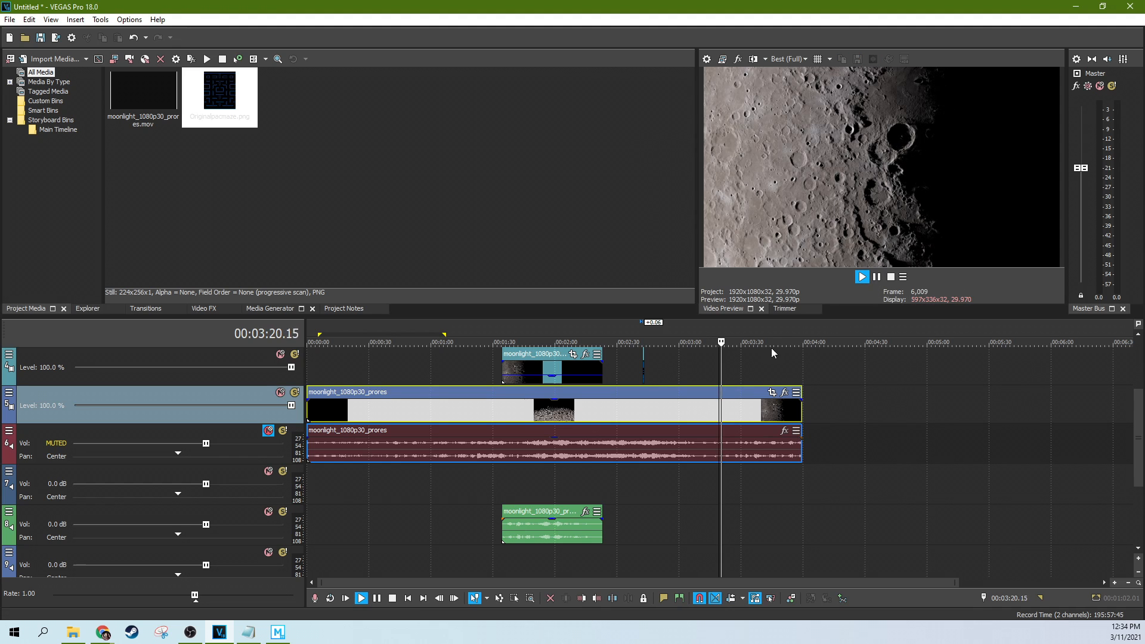
click(750, 356)
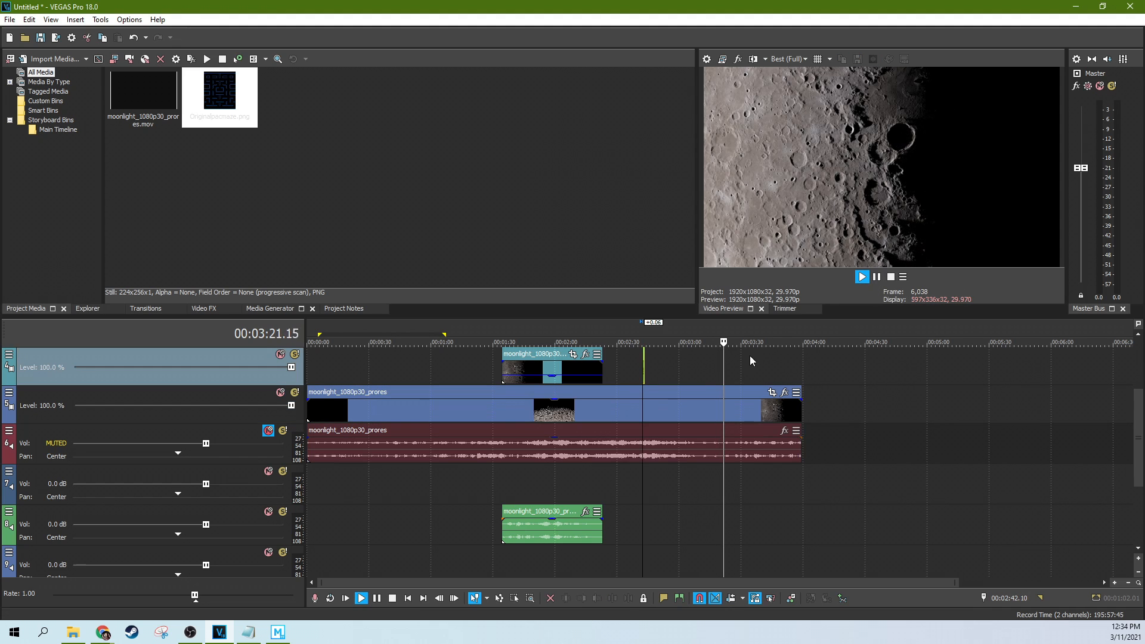
click(867, 276)
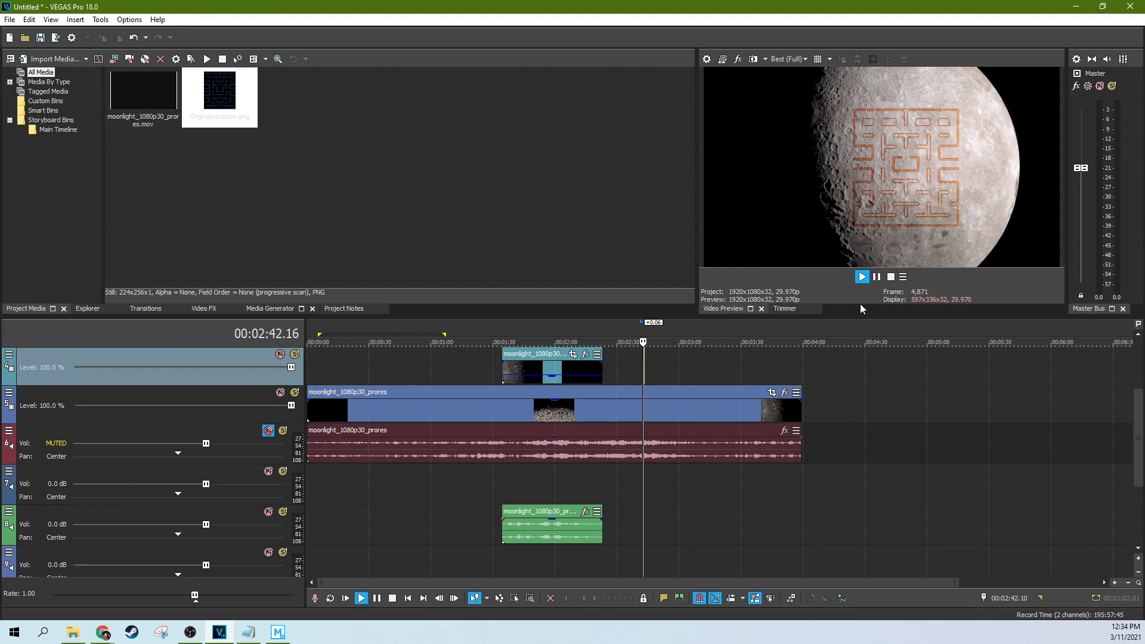
click(877, 278)
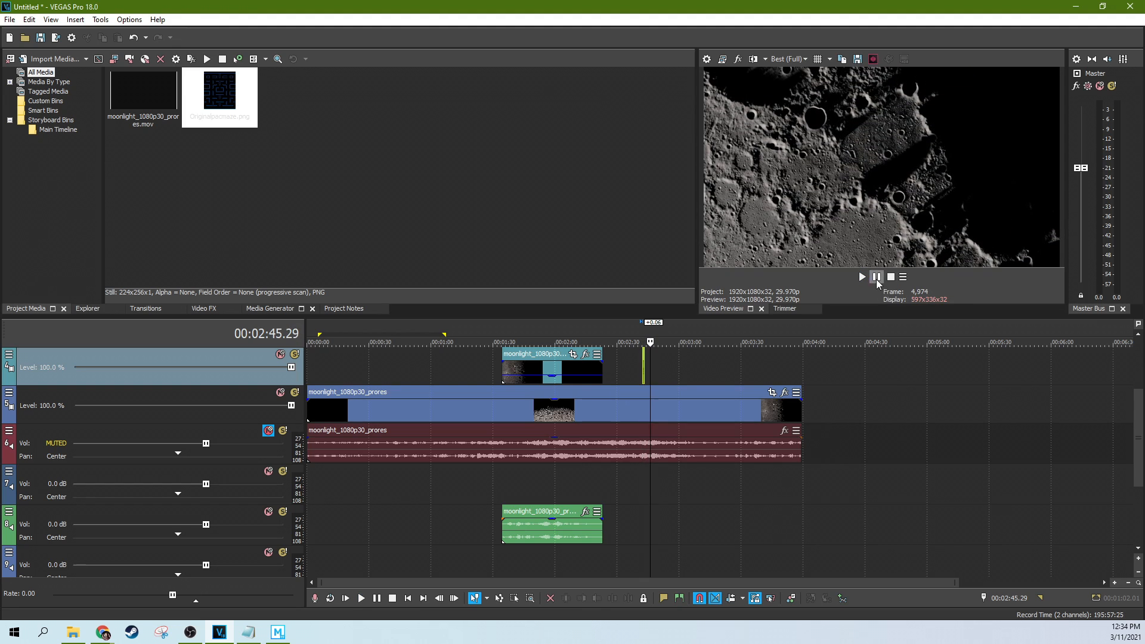
Compare the maze overlay preview at the clip's start, 00:02:42.10, and at 00:02:43.00.
scroll(628, 369, up, 5)
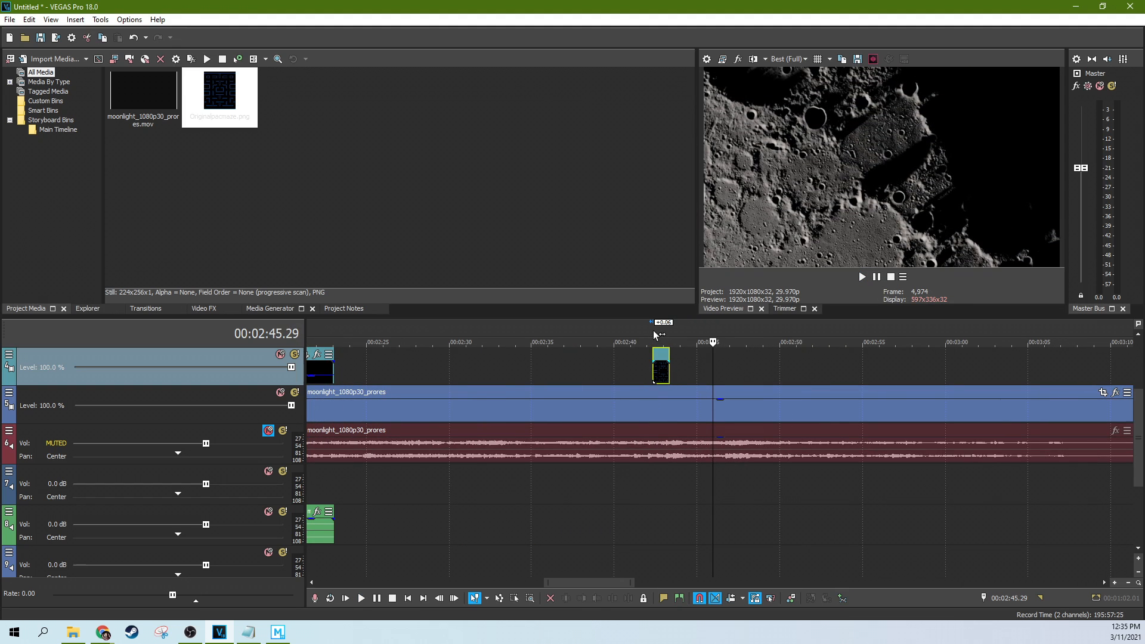
click(658, 335)
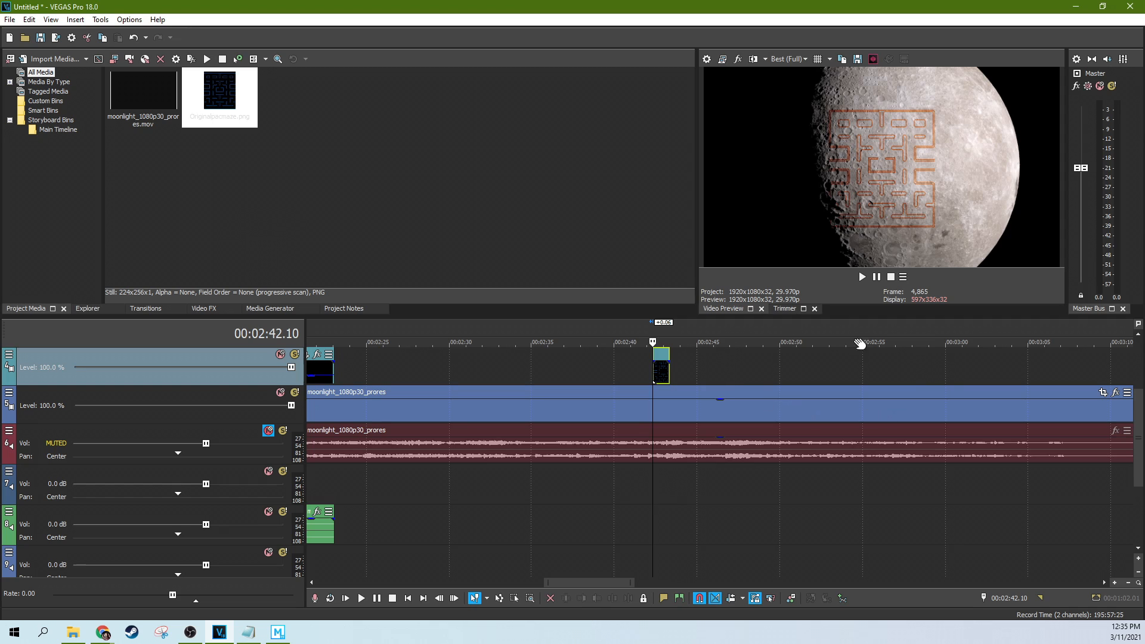
scroll(768, 430, up, 2)
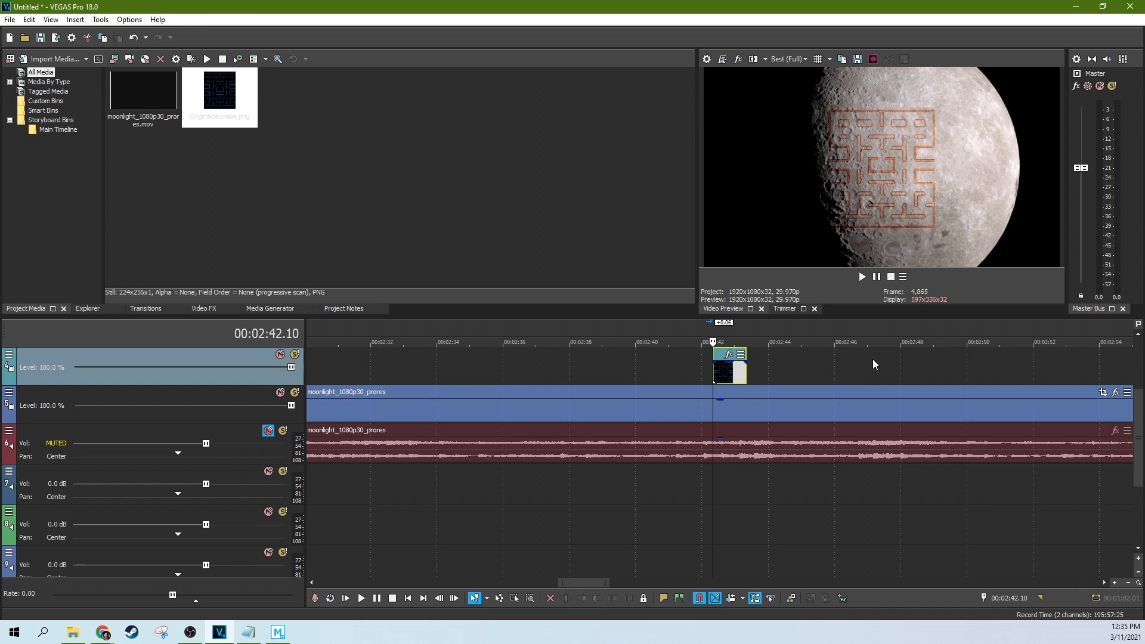
scroll(757, 367, up, 2)
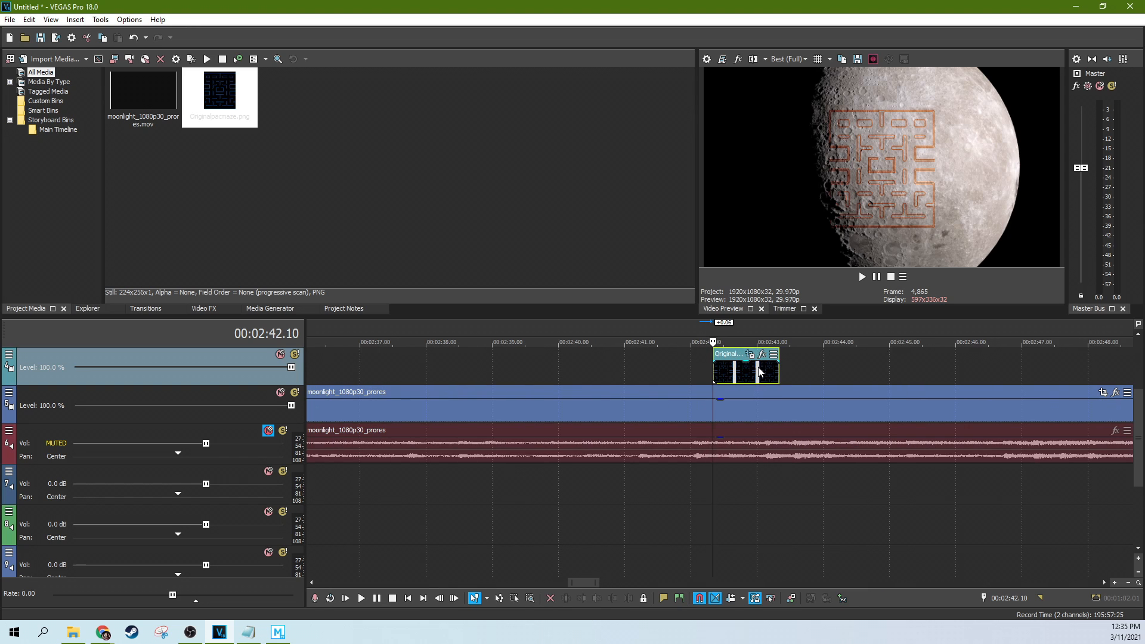
click(757, 331)
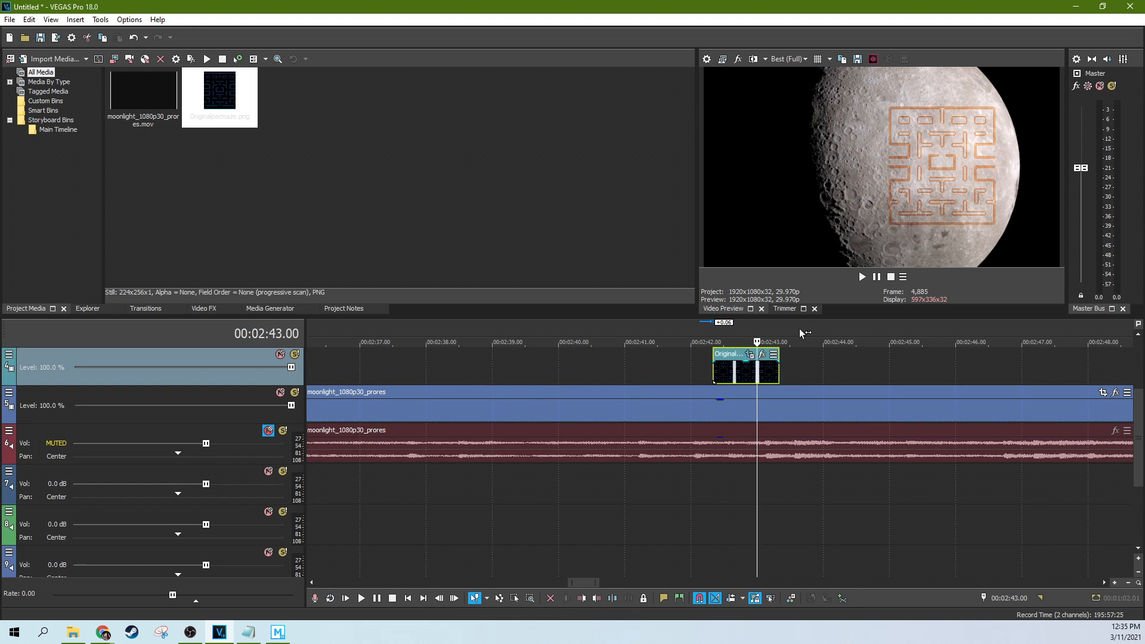
click(702, 333)
Add a short fade-out to the end of the maze clip and check it frame by frame up to 00:02:43.08.
drag(778, 358, 771, 360)
click(770, 336)
key(Right)
key(Right)
key(Right)
key(Right)
key(Right)
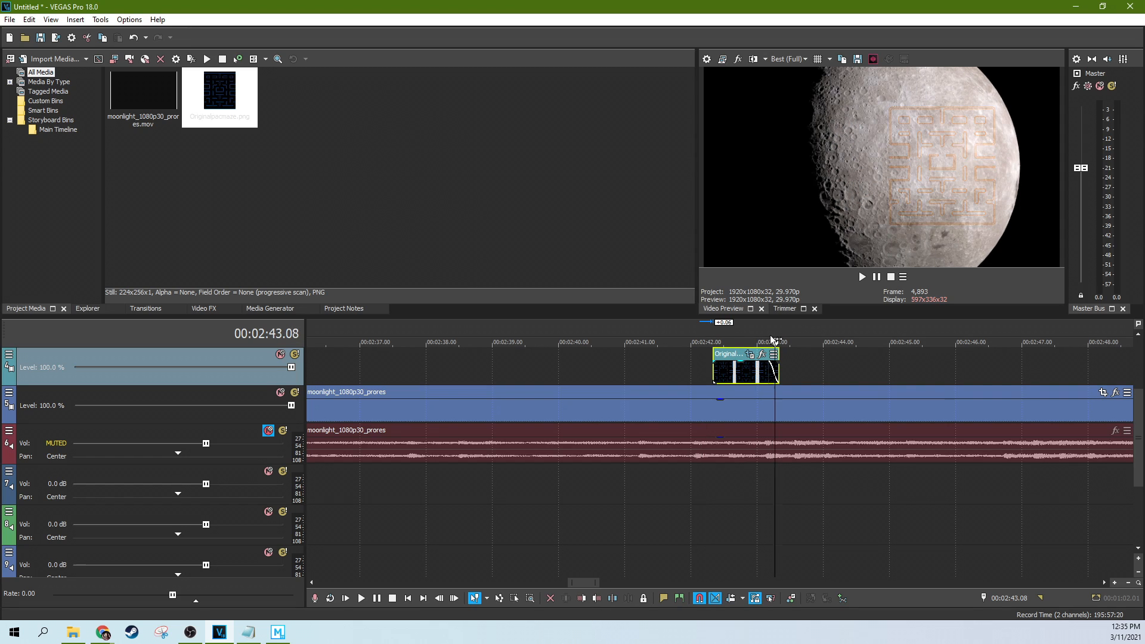
click(772, 335)
Select the range 00:02:42.07 to 00:02:43.24 around the maze clip and review the Selectively Prerender Video options without rendering.
drag(707, 331, 809, 327)
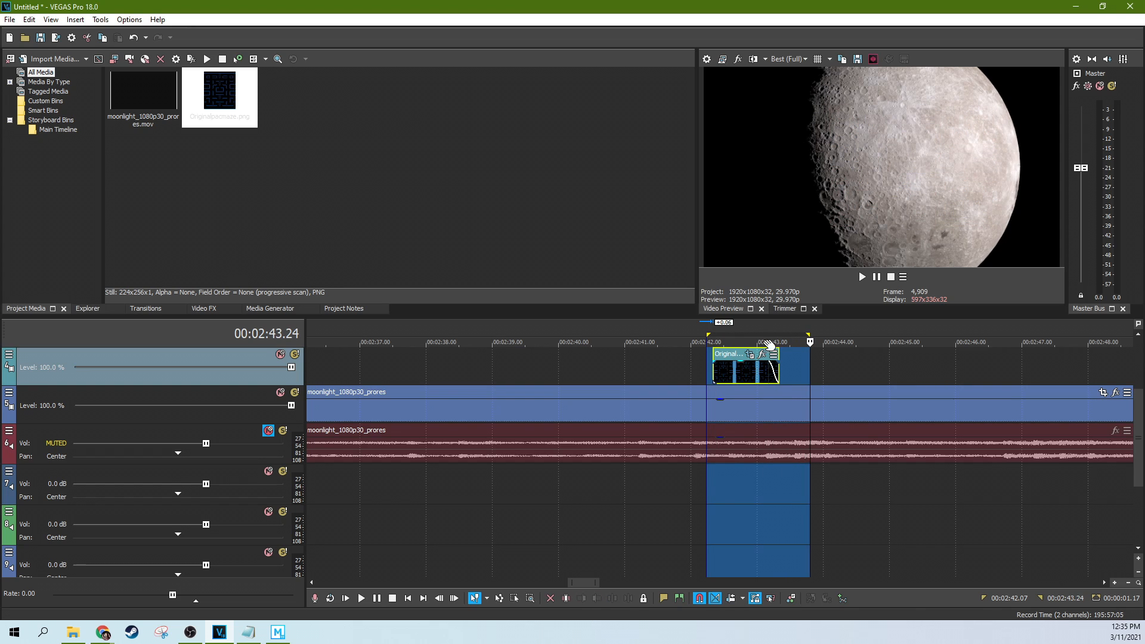
right_click(758, 334)
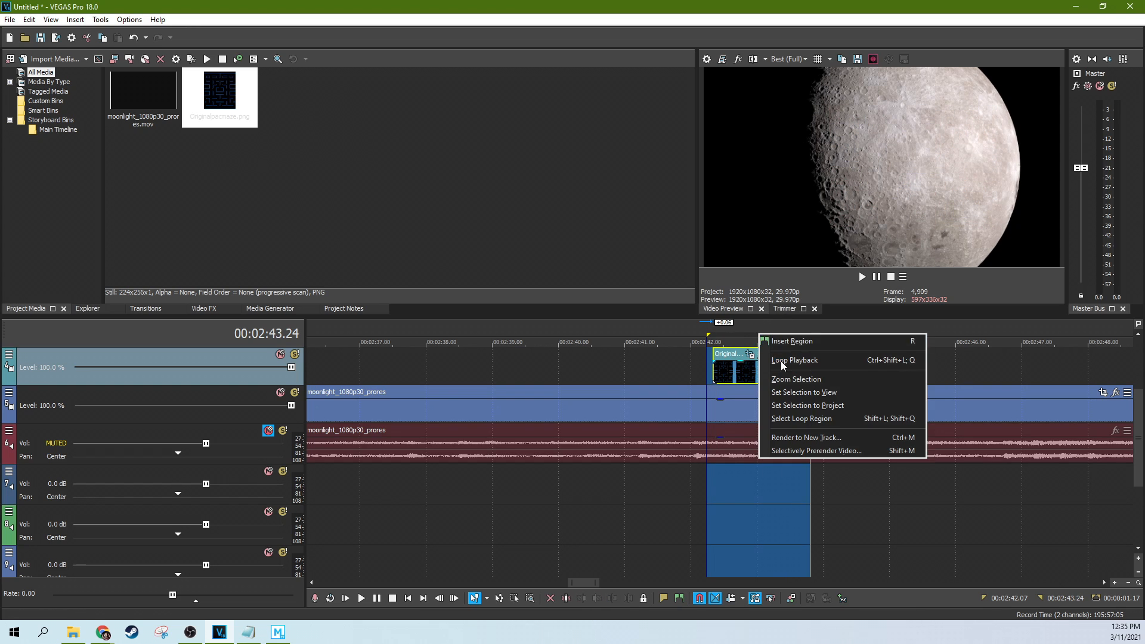
click(815, 452)
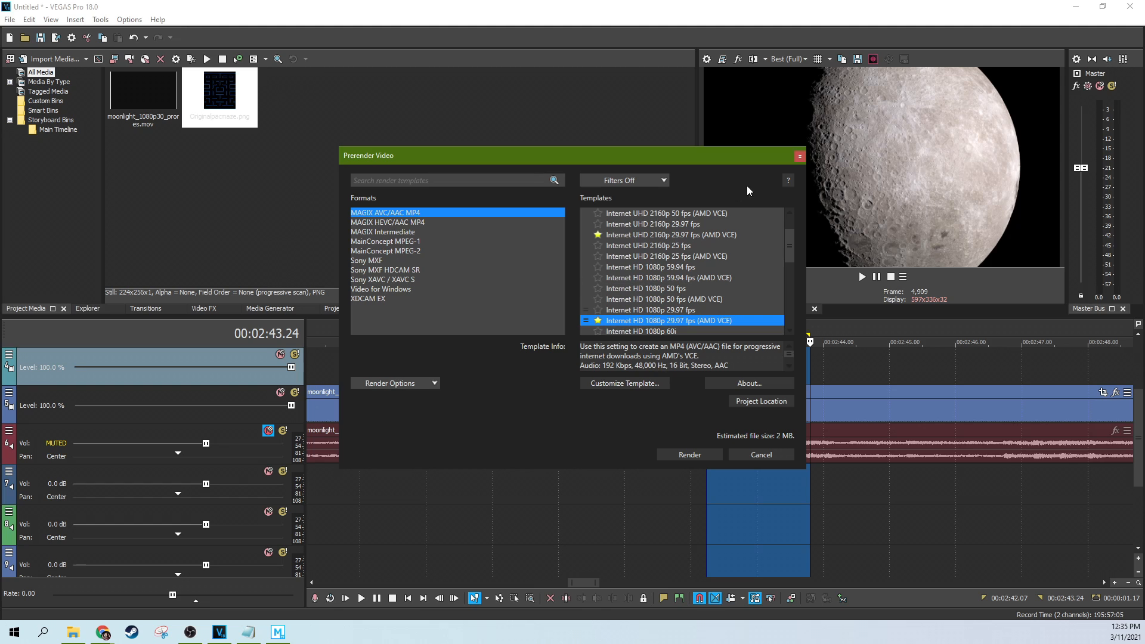
click(800, 156)
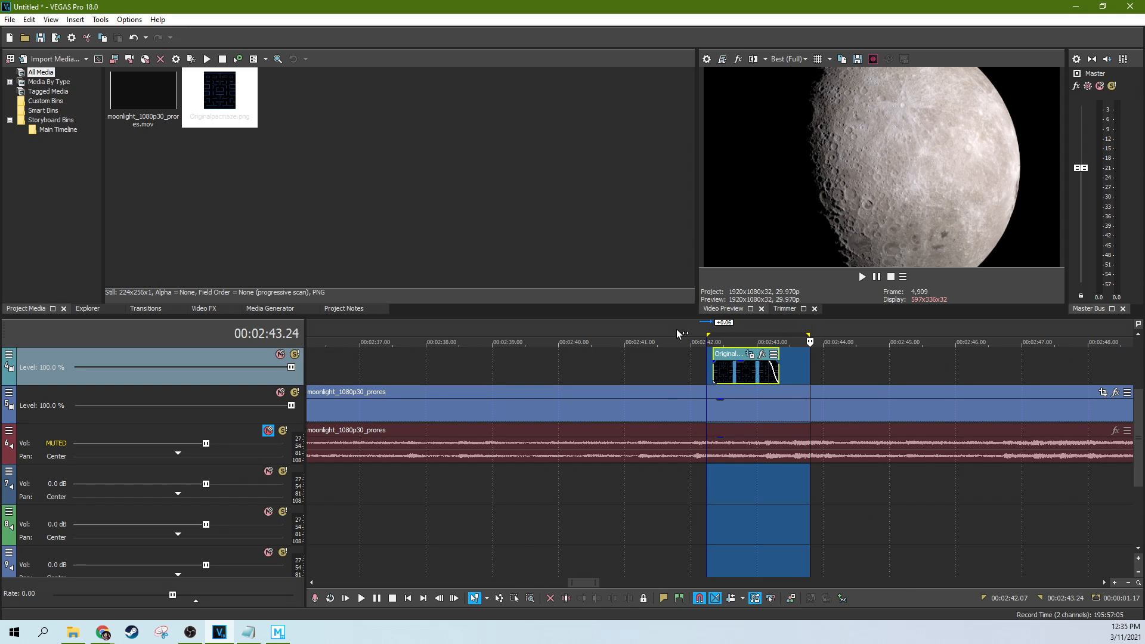
Check the preview before, on and after the maze clip, at 00:02:42.25, 00:02:44.04 and 00:02:41.28.
click(706, 374)
key(space)
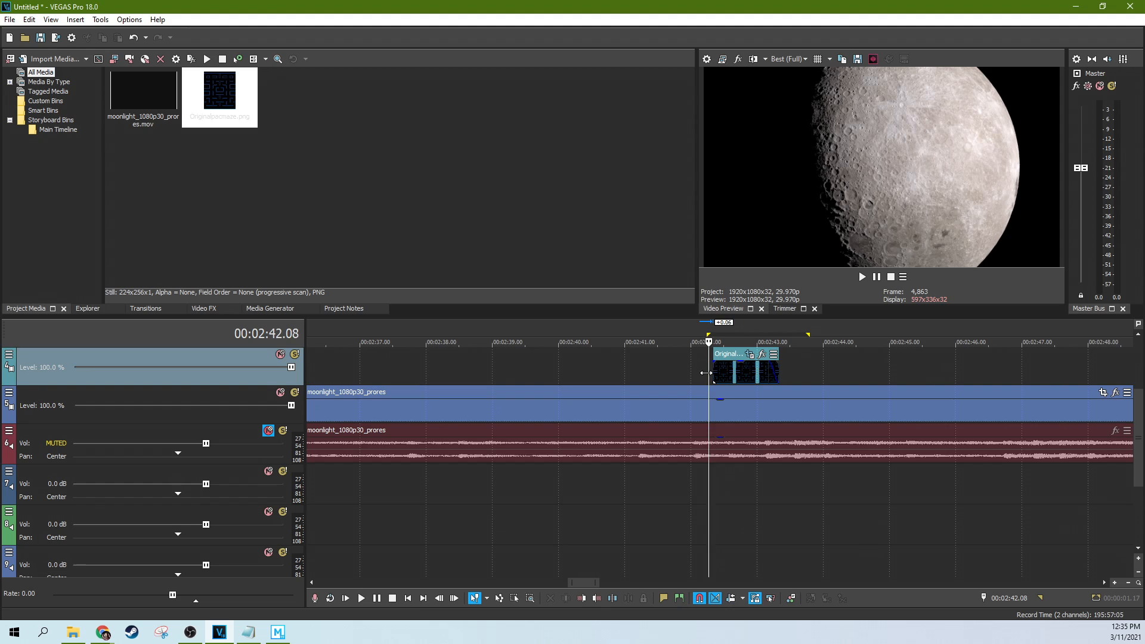
click(746, 379)
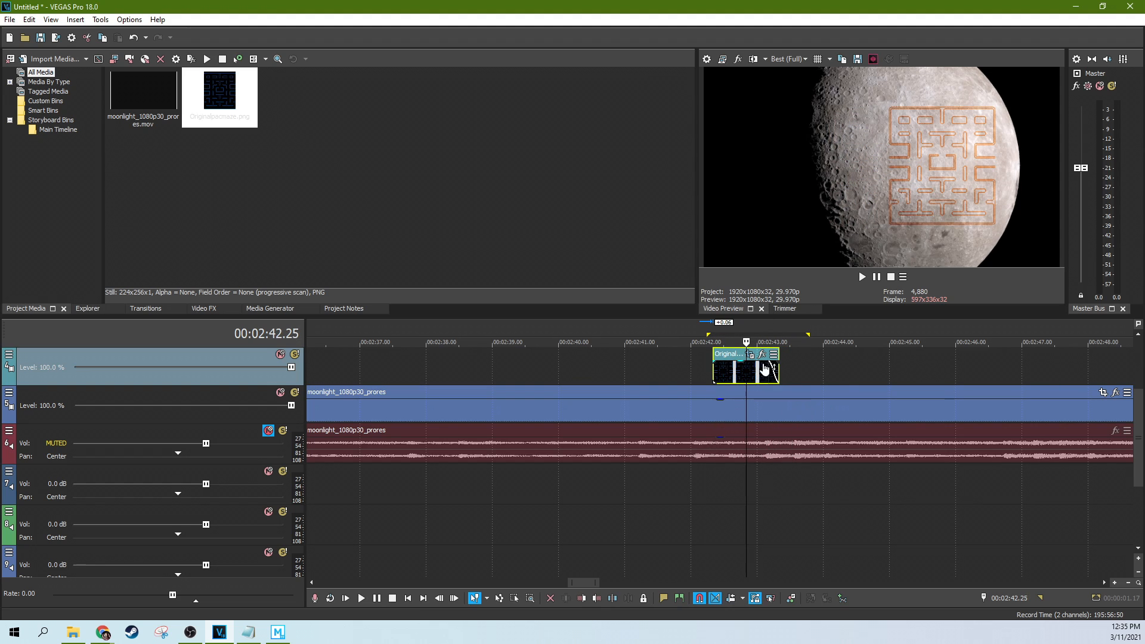
click(832, 343)
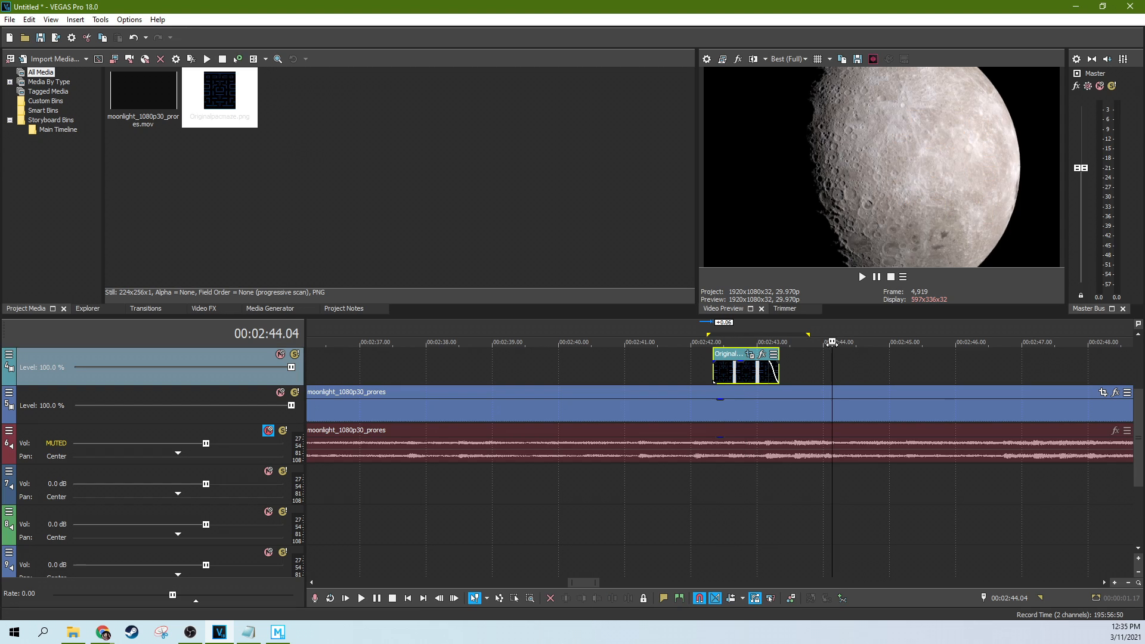
click(798, 357)
click(686, 351)
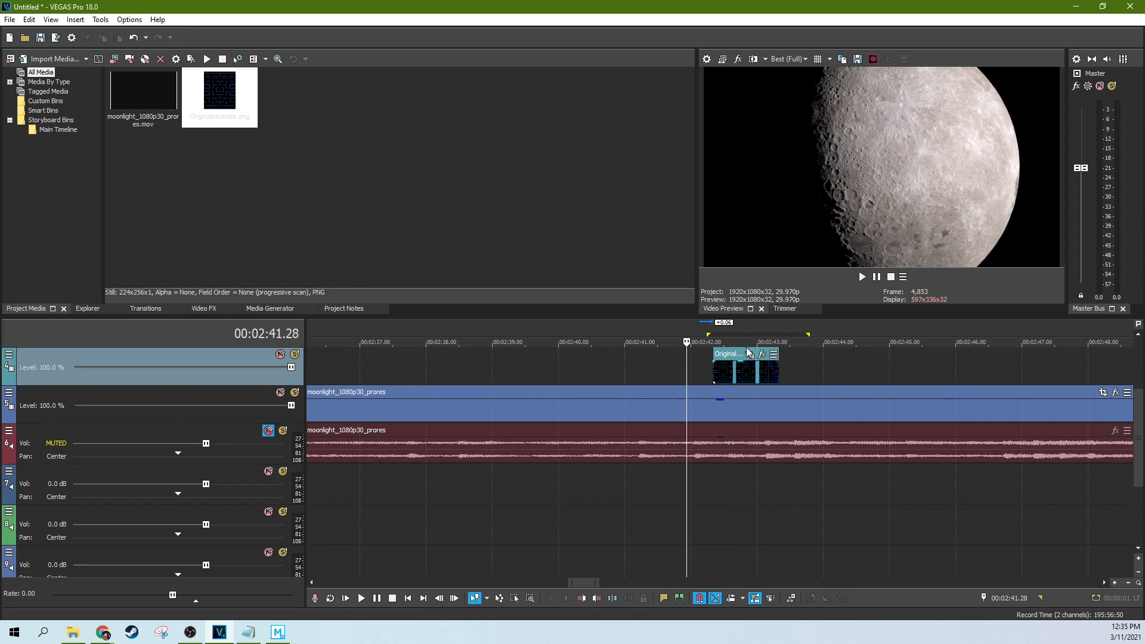
Check the moon preview ahead of the maze clip, at 00:02:41.16 and 00:02:41.06.
click(660, 348)
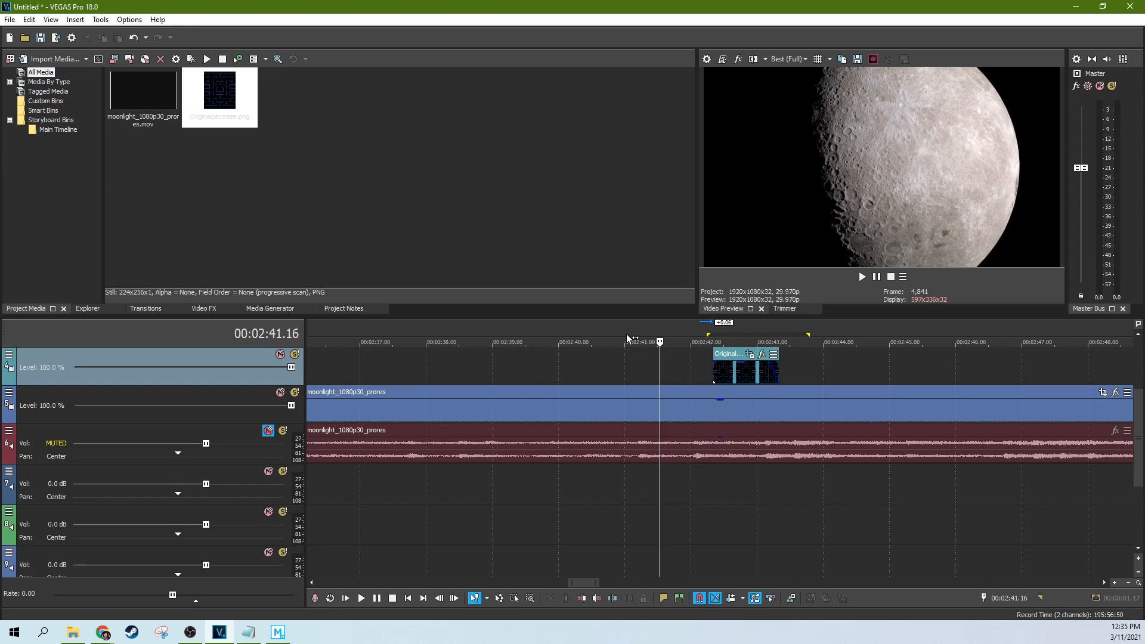
click(675, 352)
click(637, 364)
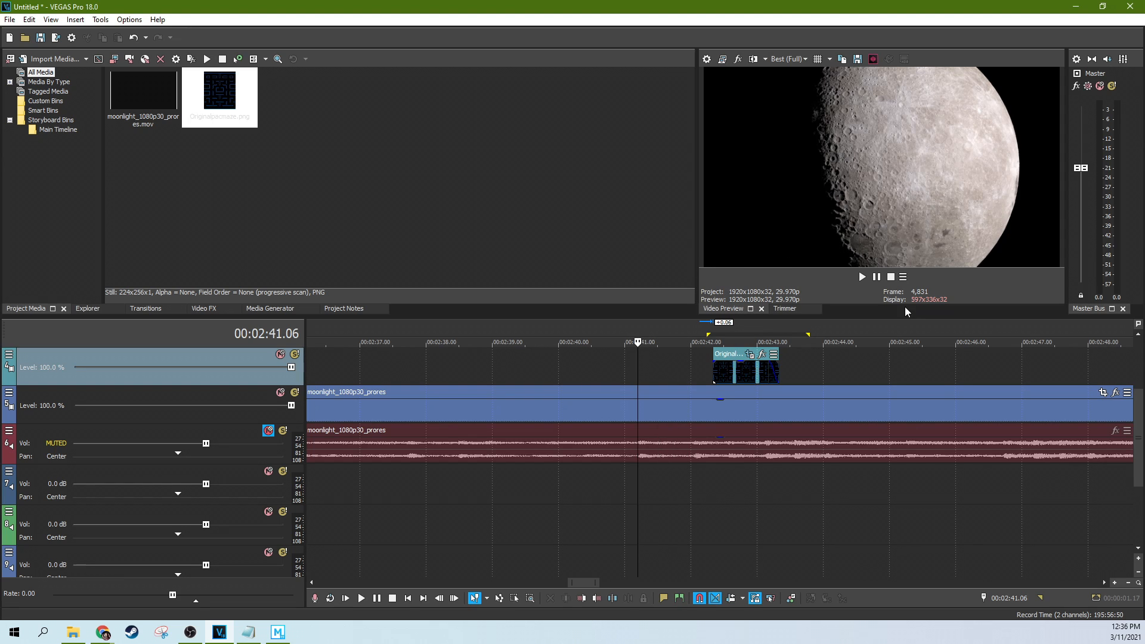
Step frame by frame through the end of the maze clip's fade-out, from 00:02:43.05 to 00:02:43.15.
click(769, 367)
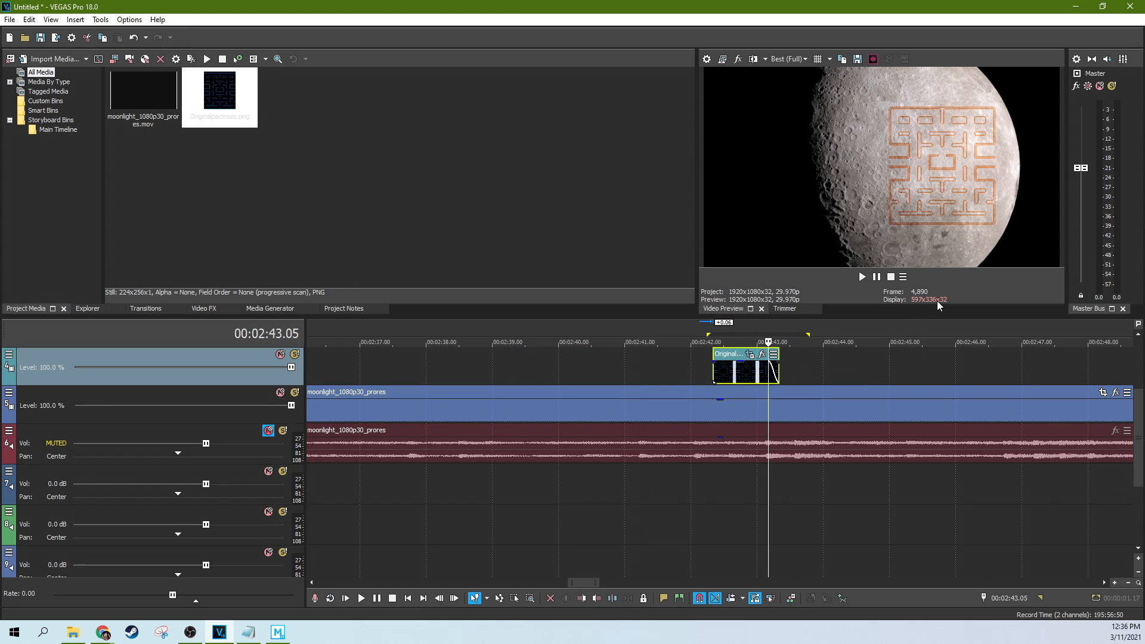
key(Right)
key(Right)
key(Right)
key(Right)
key(Right)
key(Right)
key(Right)
key(Right)
key(Right)
key(Right)
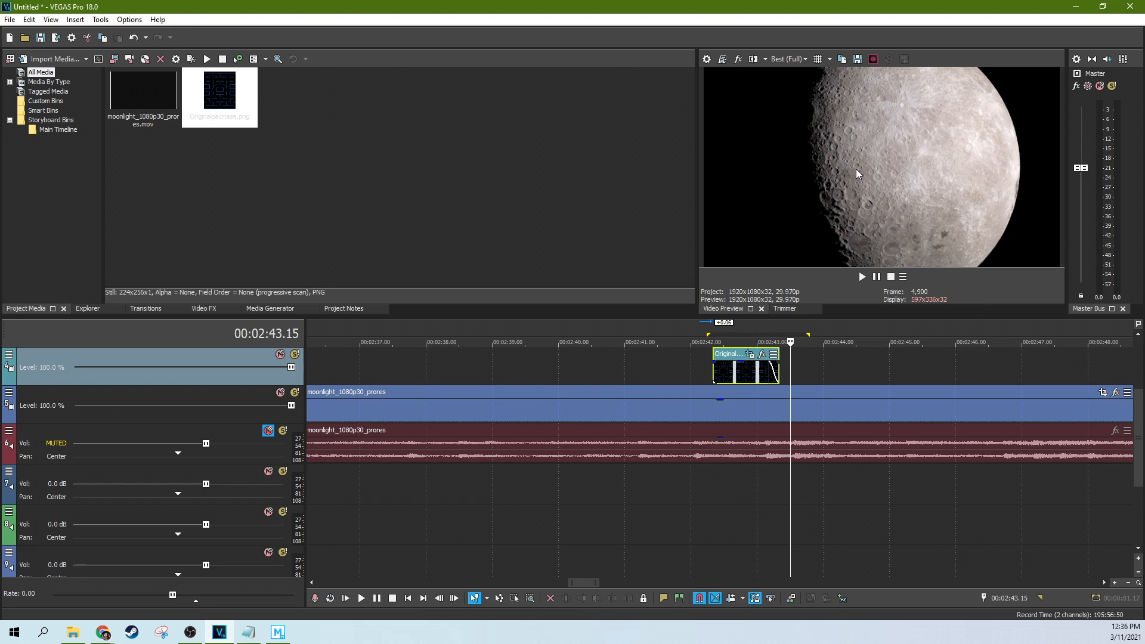
Lower the preview quality to Draft (Auto) and briefly play the moon footage after the maze clip.
click(793, 60)
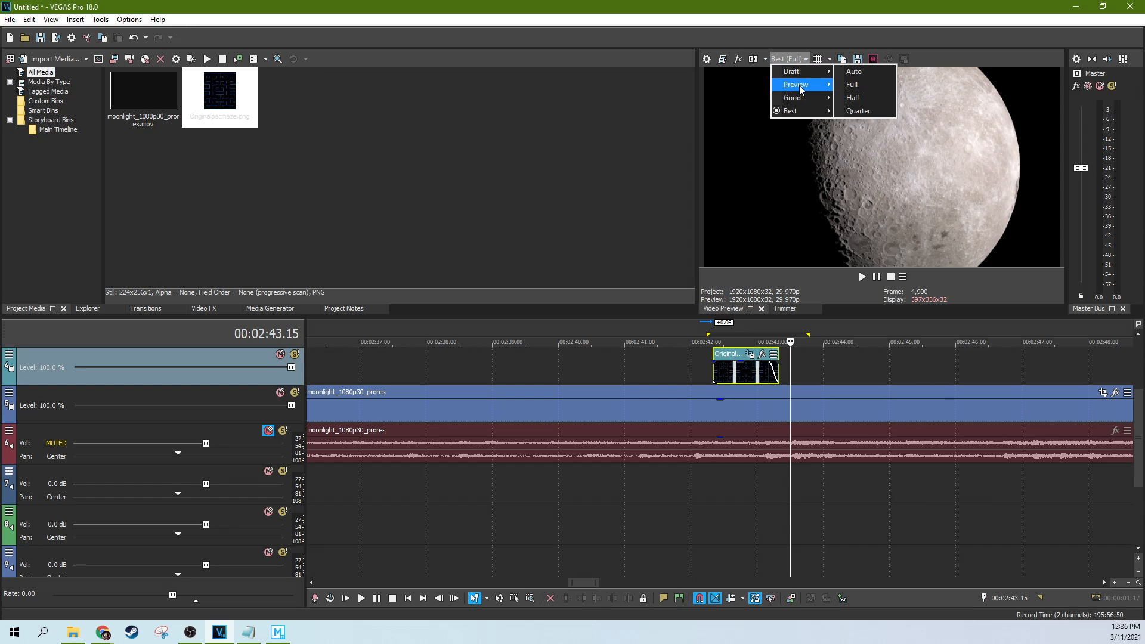
mouse_move(801, 89)
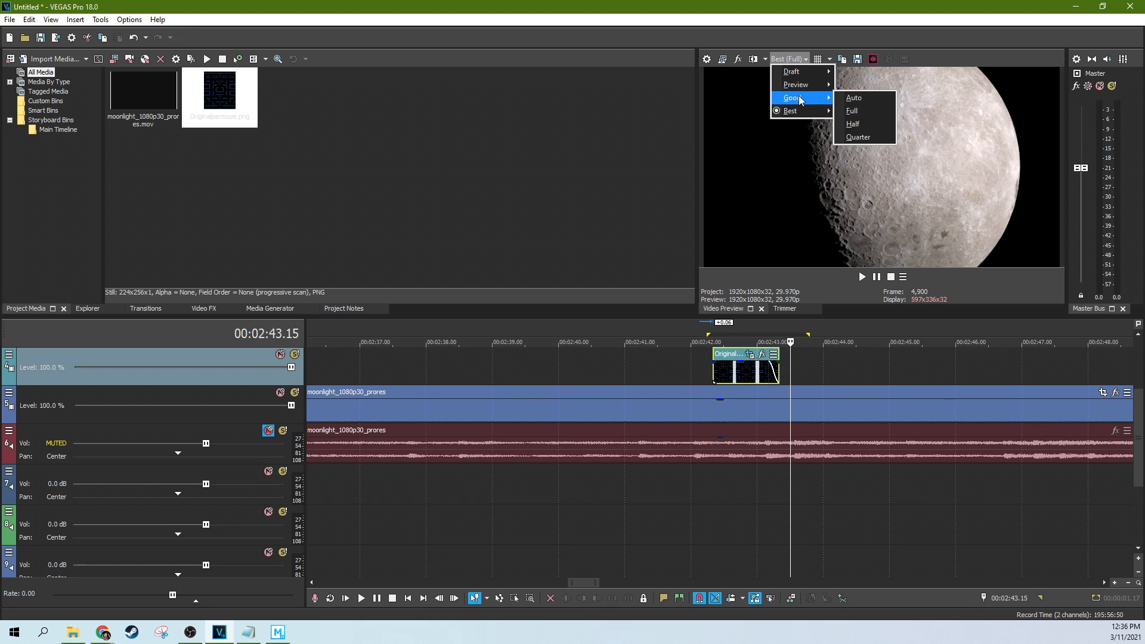
click(850, 72)
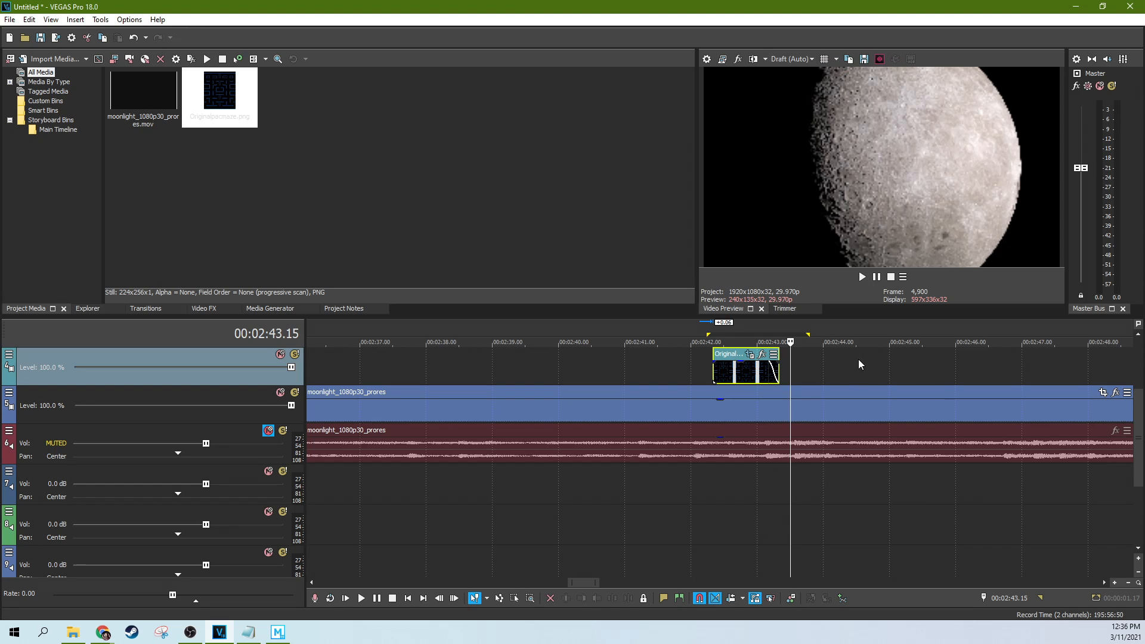
click(843, 382)
click(862, 277)
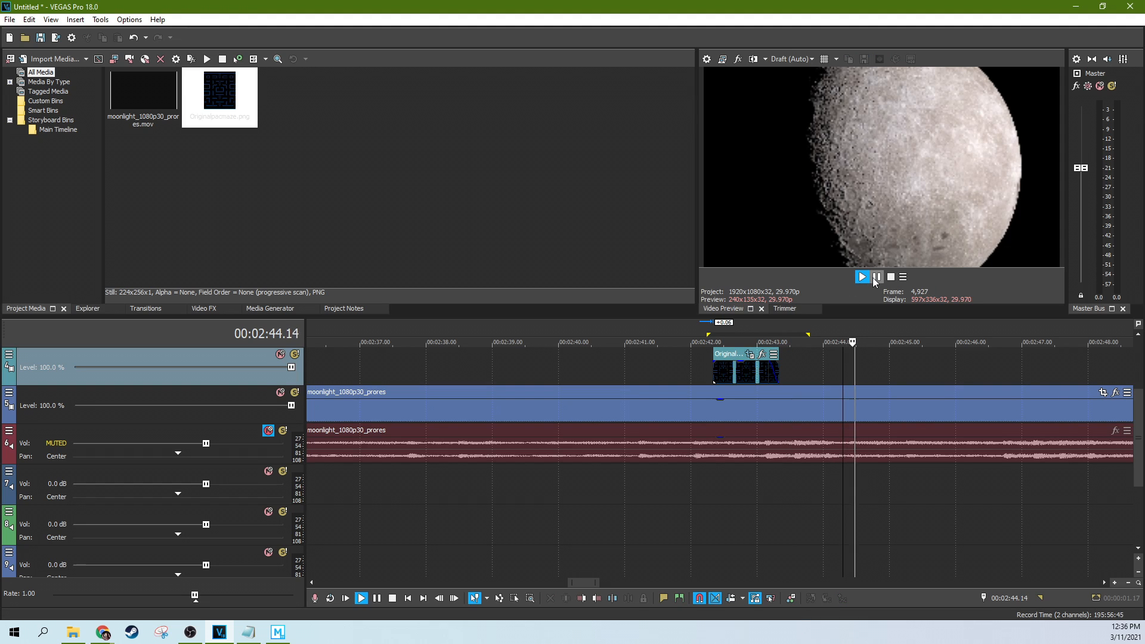
click(875, 277)
Play the draft-quality preview from 00:02:43.23, and play it again from just before the maze clip.
click(807, 376)
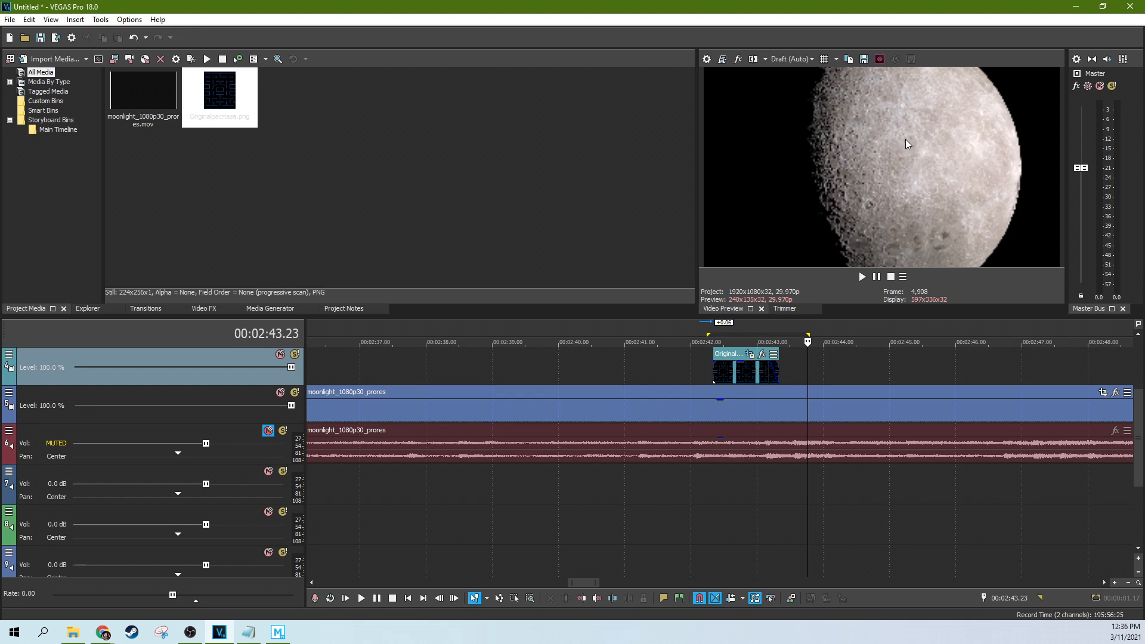
key(space)
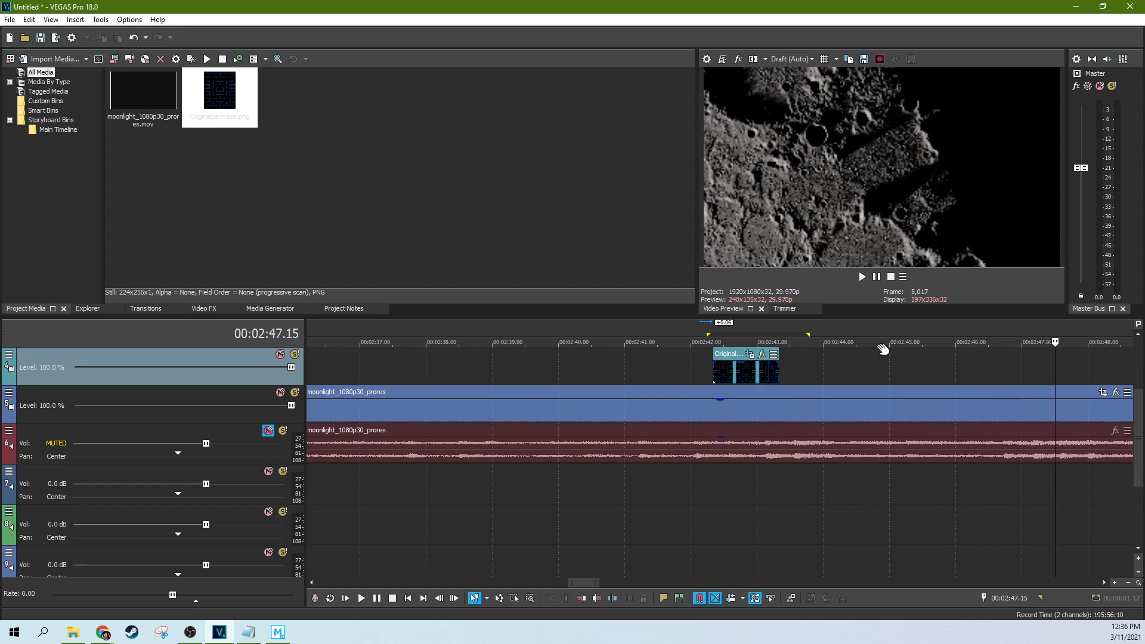
scroll(882, 350, down, 5)
click(670, 380)
scroll(693, 381, up, 4)
click(862, 277)
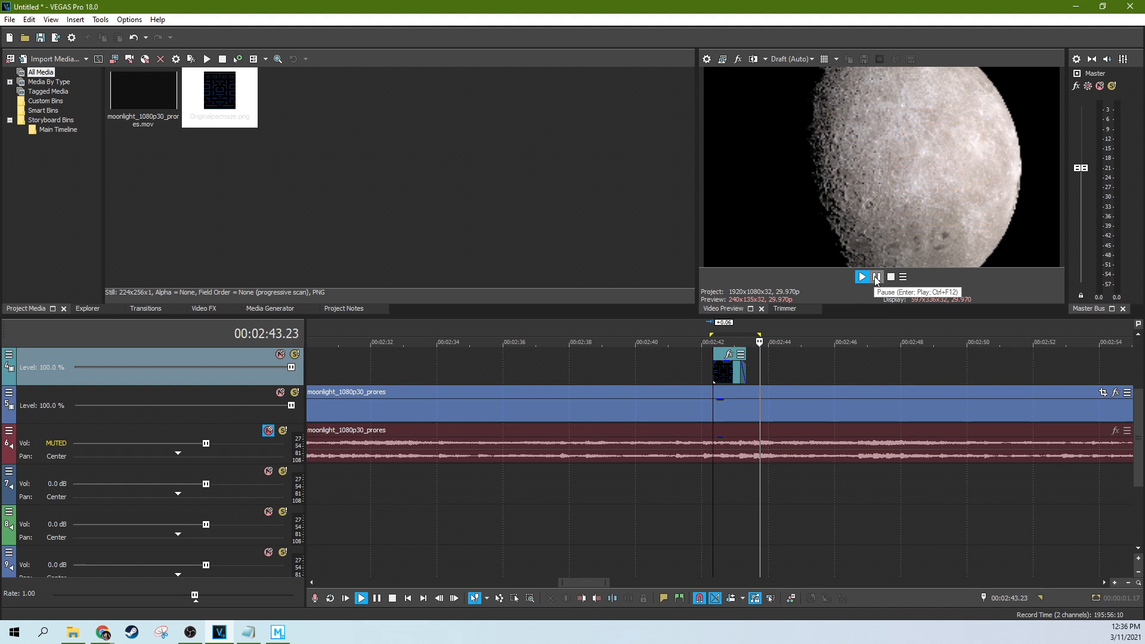
click(876, 278)
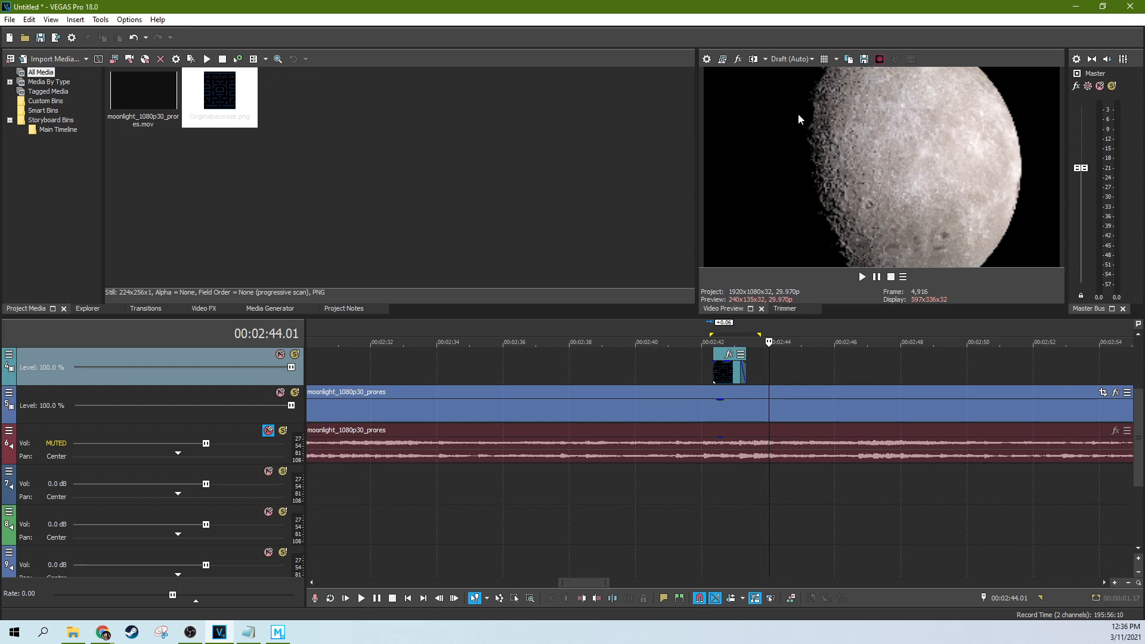
Set the preview quality to Best (Full) and check the picture at 00:02:42.27 on the maze clip and at 00:02:43.22 after it.
click(812, 58)
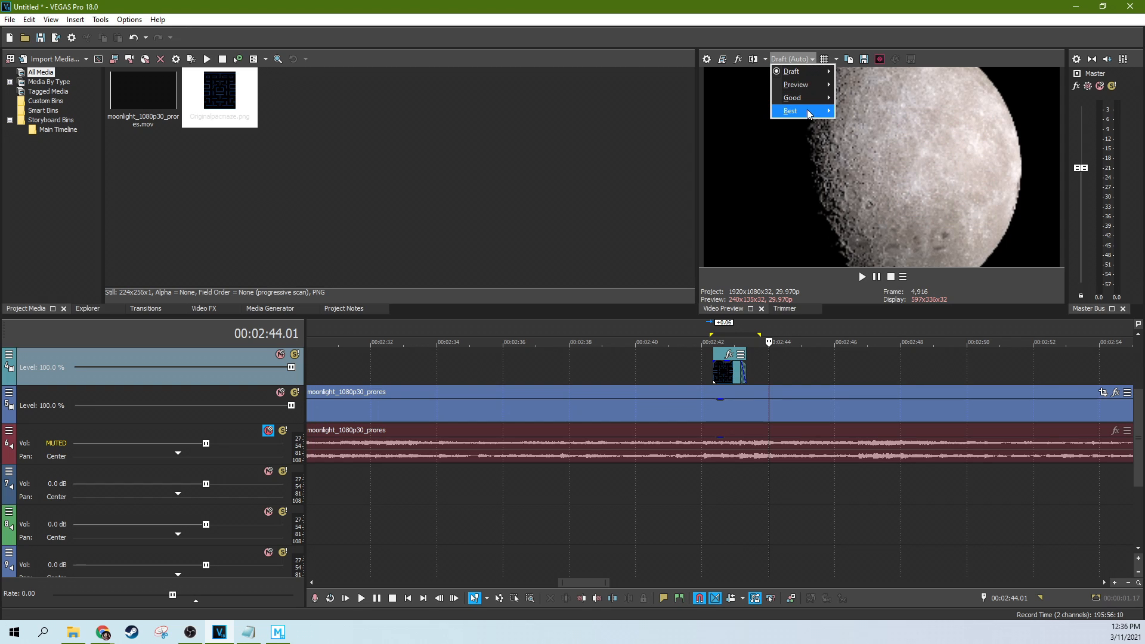
mouse_move(811, 111)
click(851, 124)
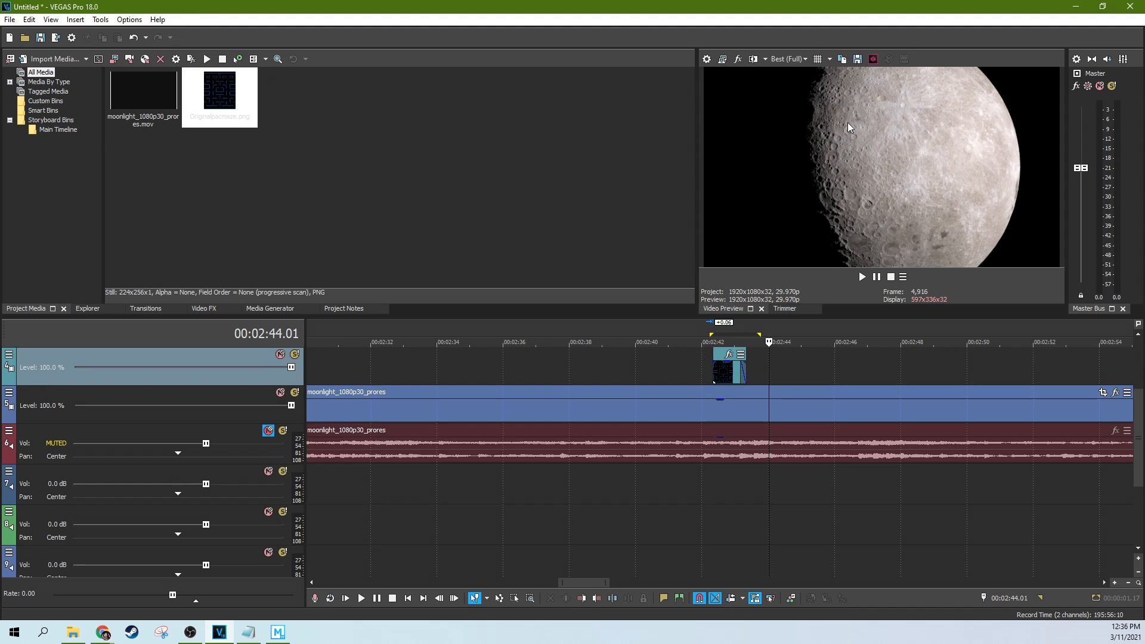
click(730, 374)
scroll(731, 378, up, 3)
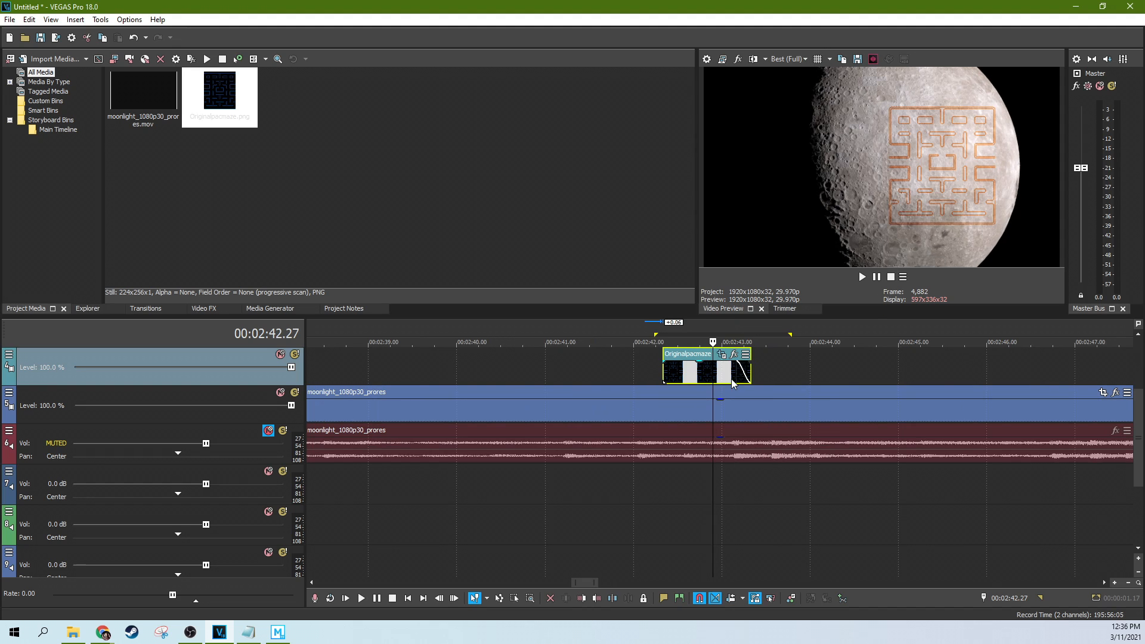
scroll(867, 292, up, 1)
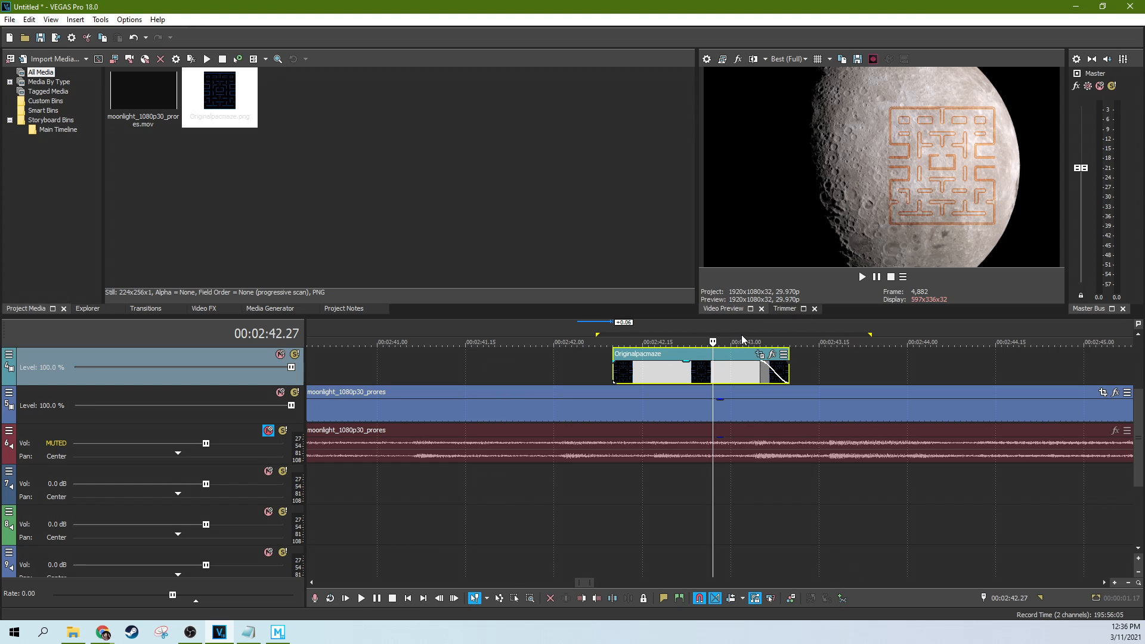
scroll(825, 352, down, 5)
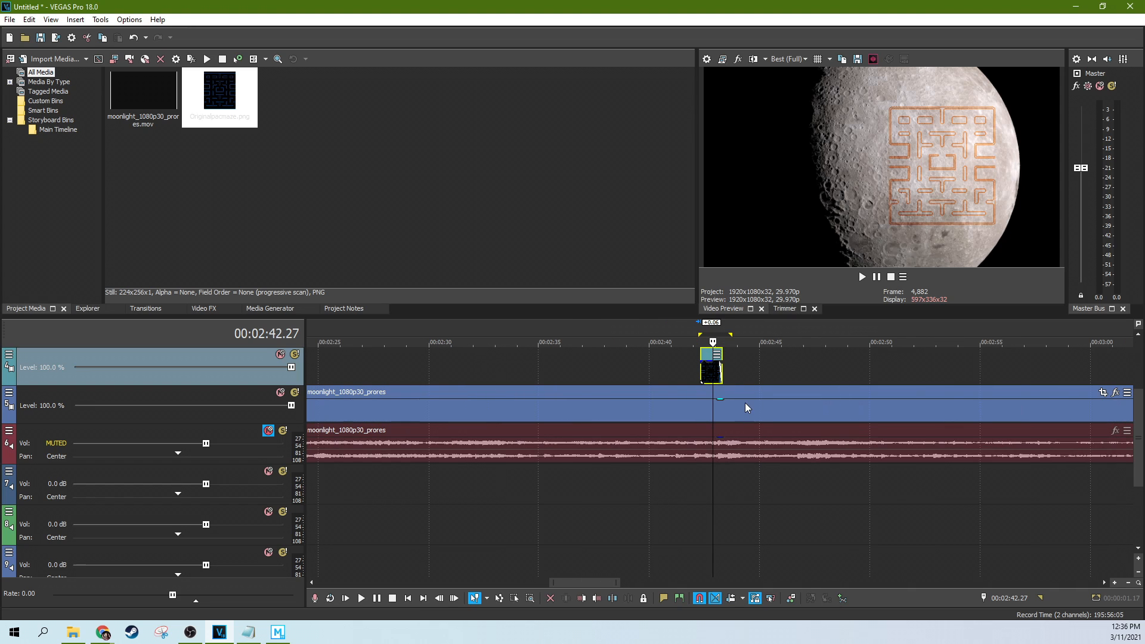
click(731, 363)
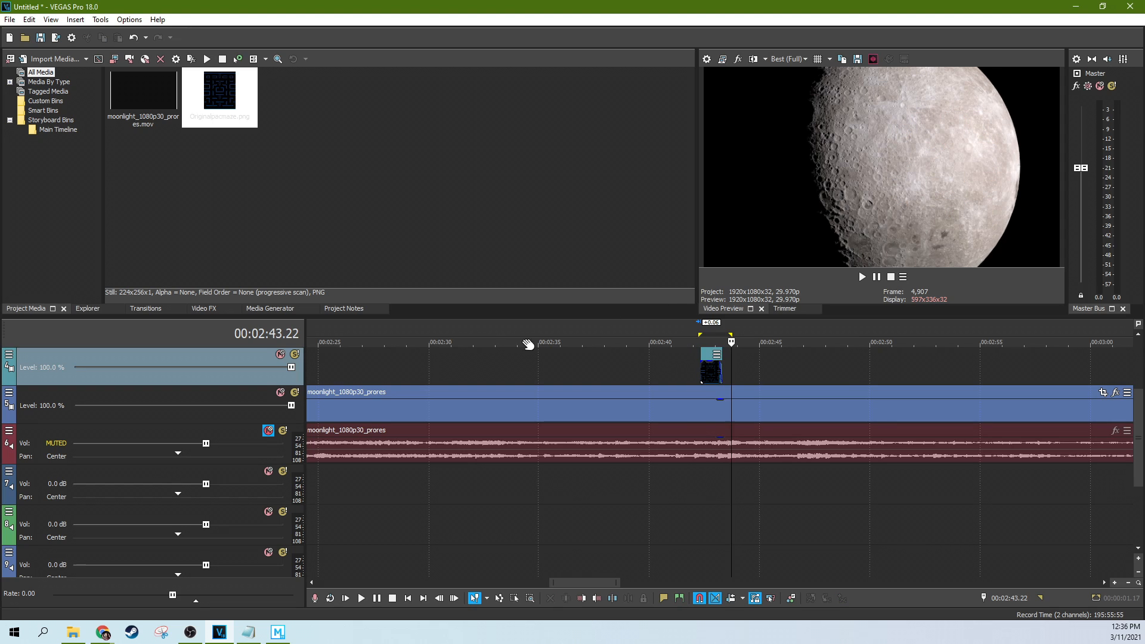
Create a video proxy for moonlight_1080p30_prores.mov in the project media.
click(154, 146)
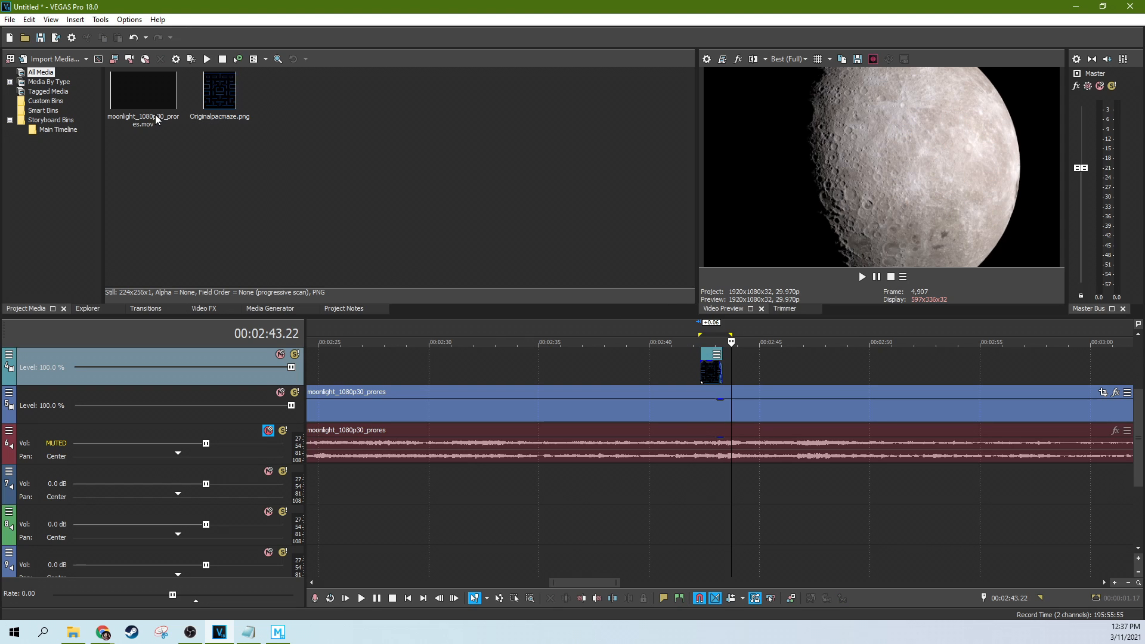
right_click(158, 94)
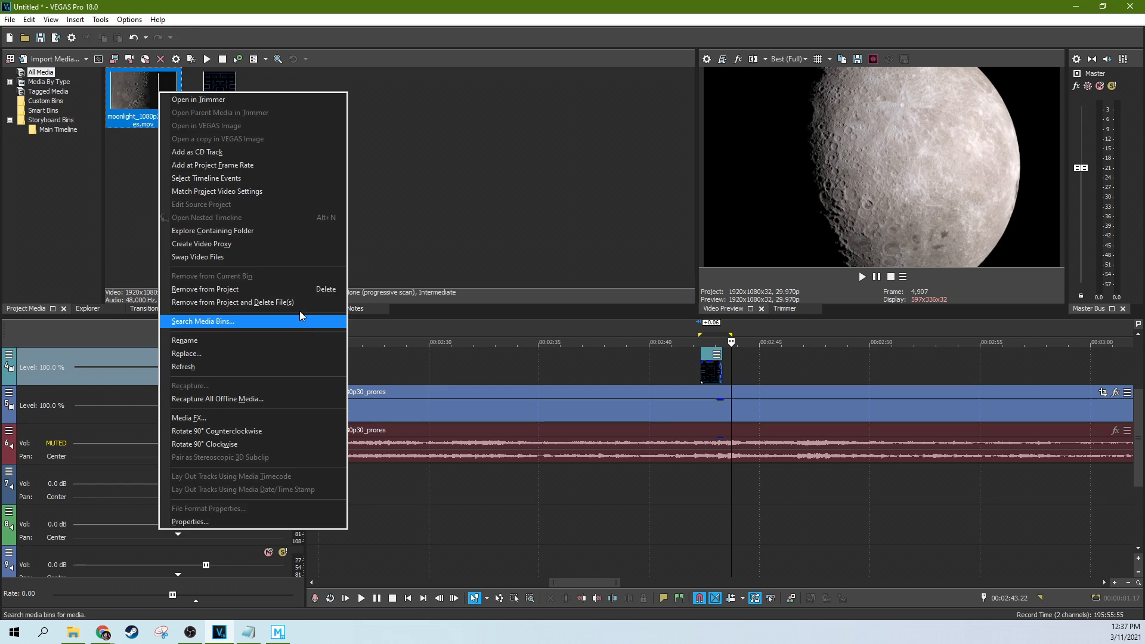
click(260, 244)
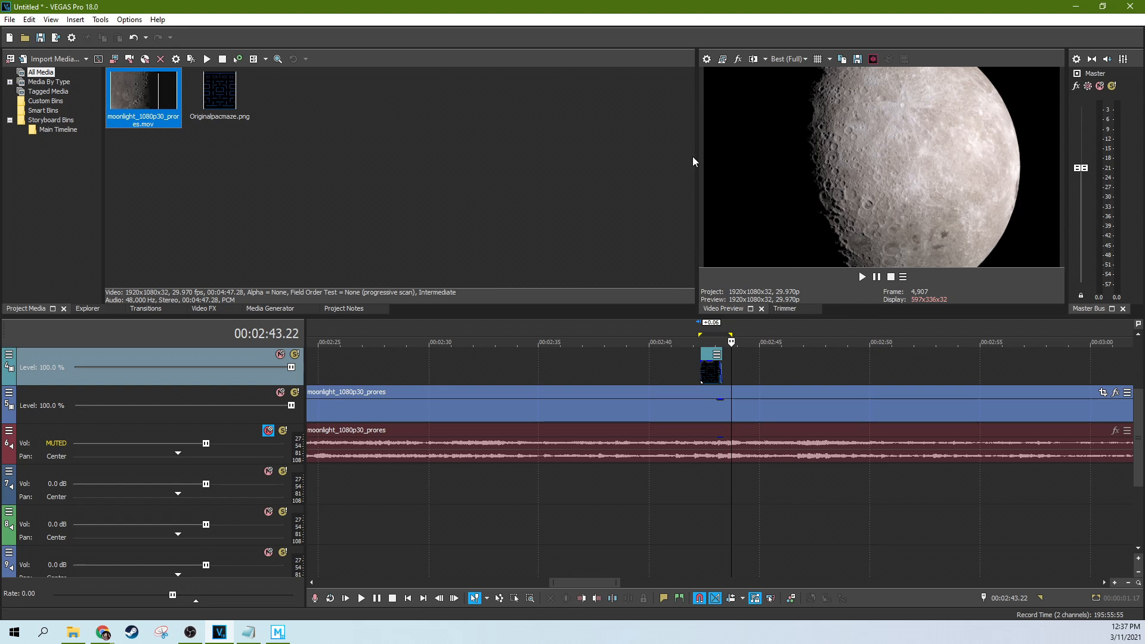
Review the preview quality levels and their resolution options, selecting Best (Full).
click(784, 64)
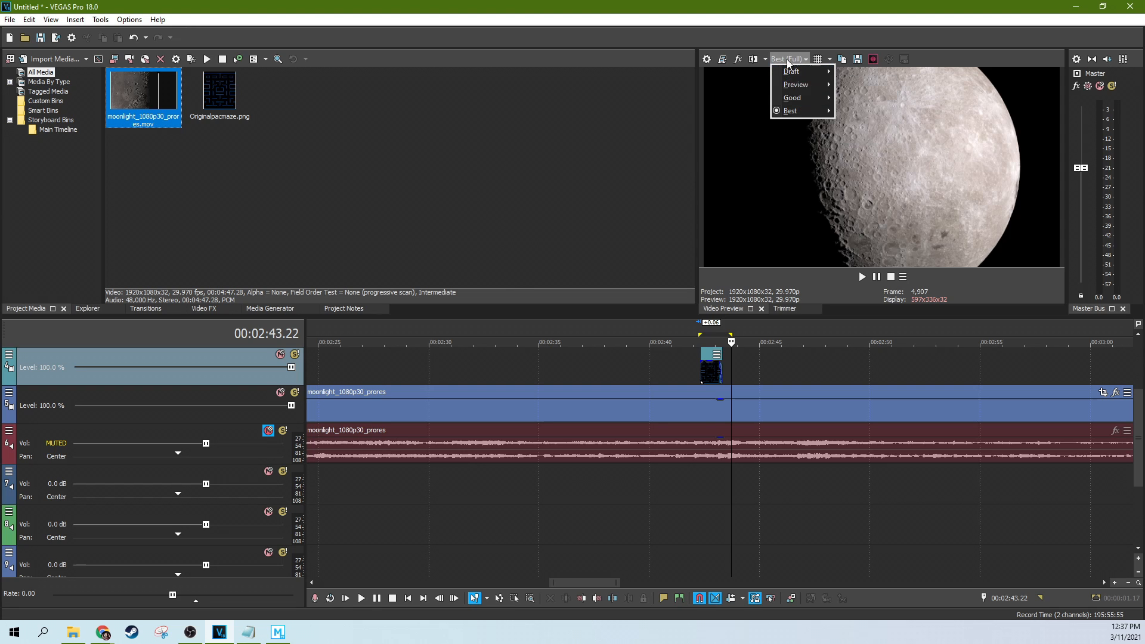
click(620, 157)
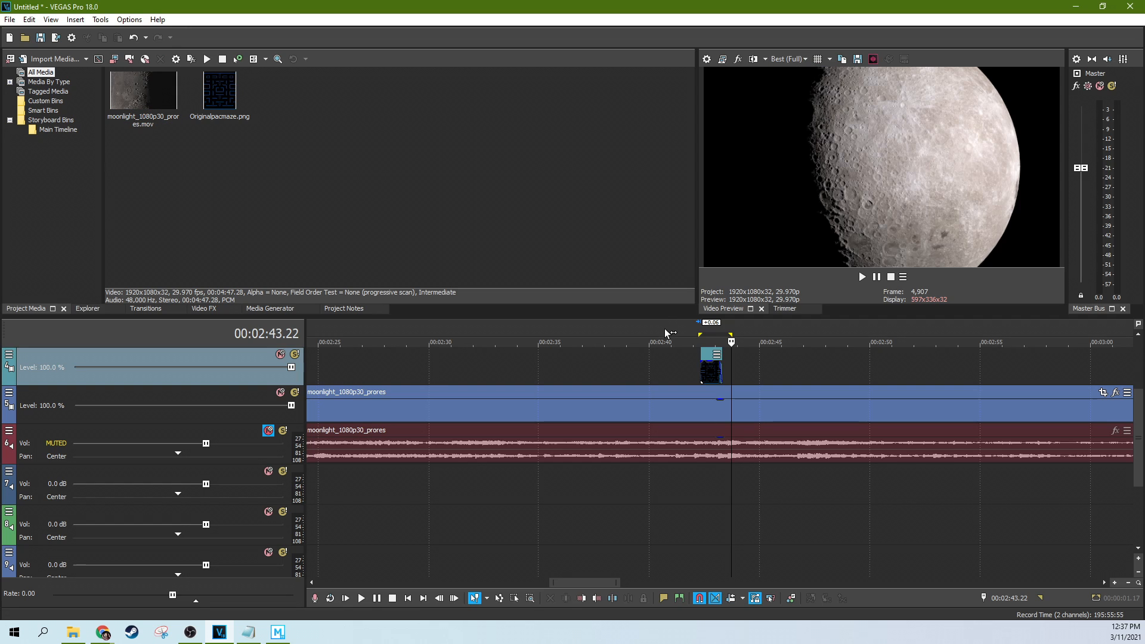
scroll(691, 371, down, 5)
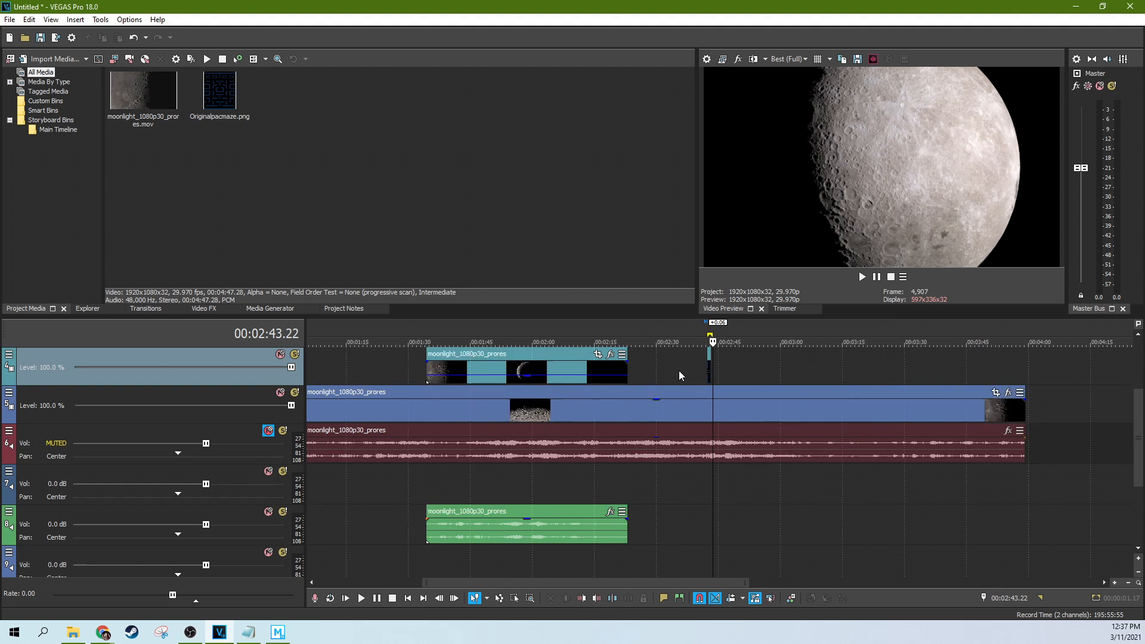
click(798, 57)
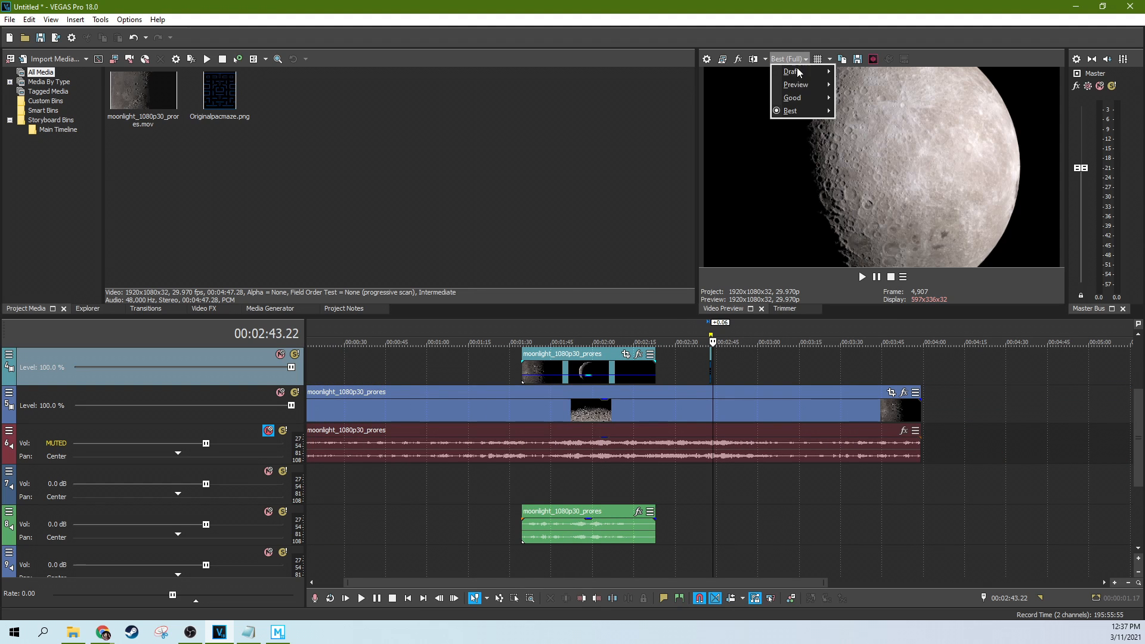
mouse_move(812, 112)
click(856, 125)
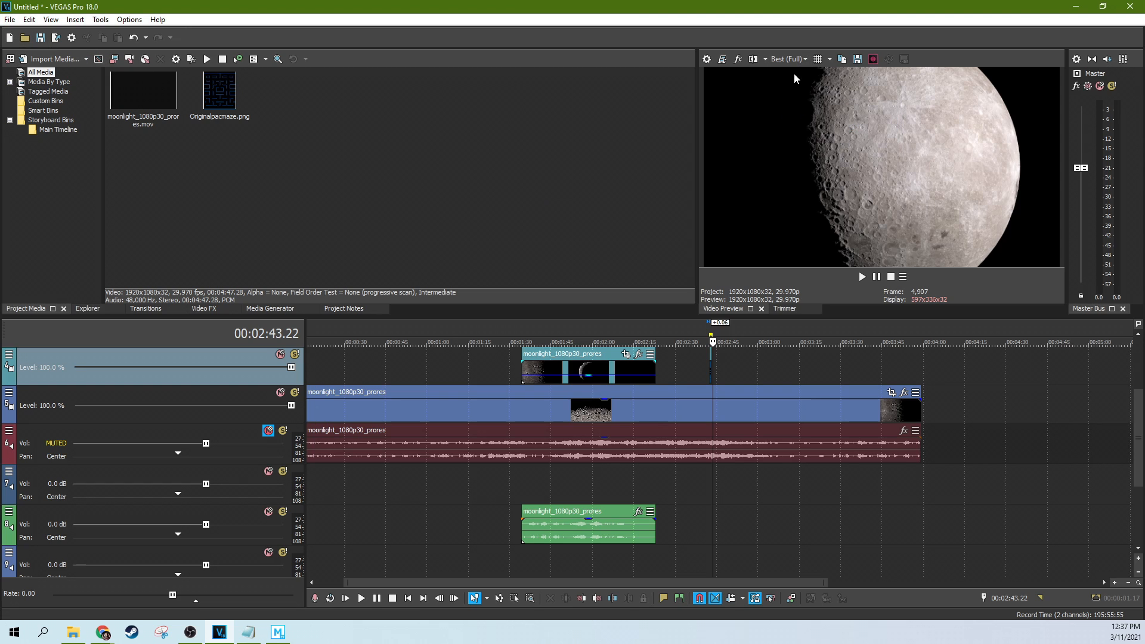
click(797, 57)
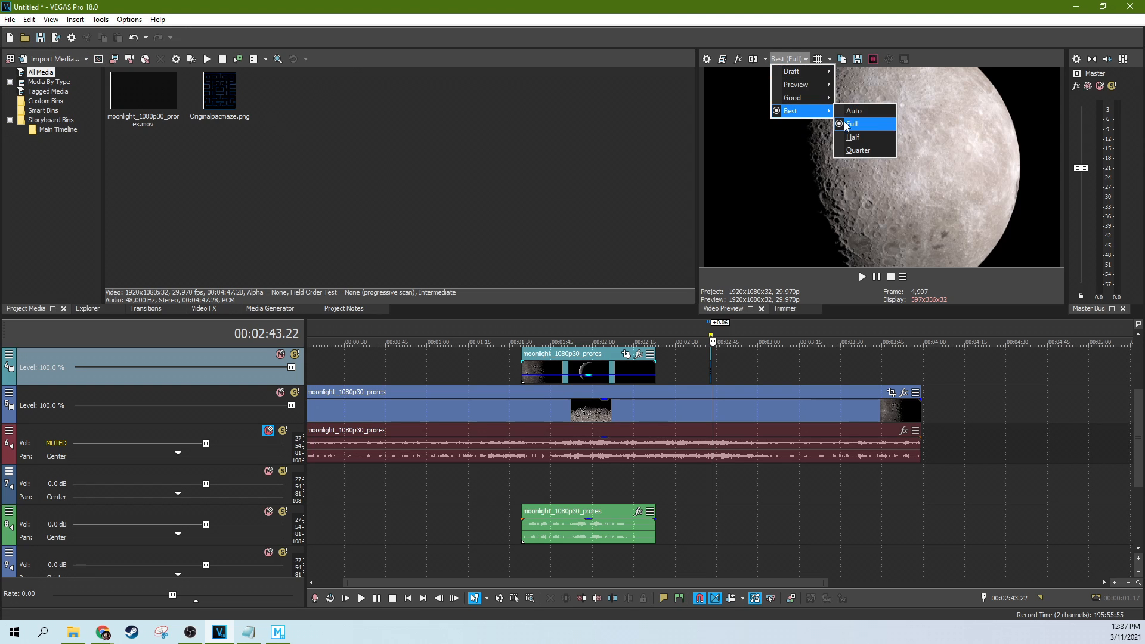
click(843, 121)
Review the custom settings and encoder presets of the Internet HD 1080p 29.97 fps (AMD VCE) render template, leaving without rendering.
click(10, 19)
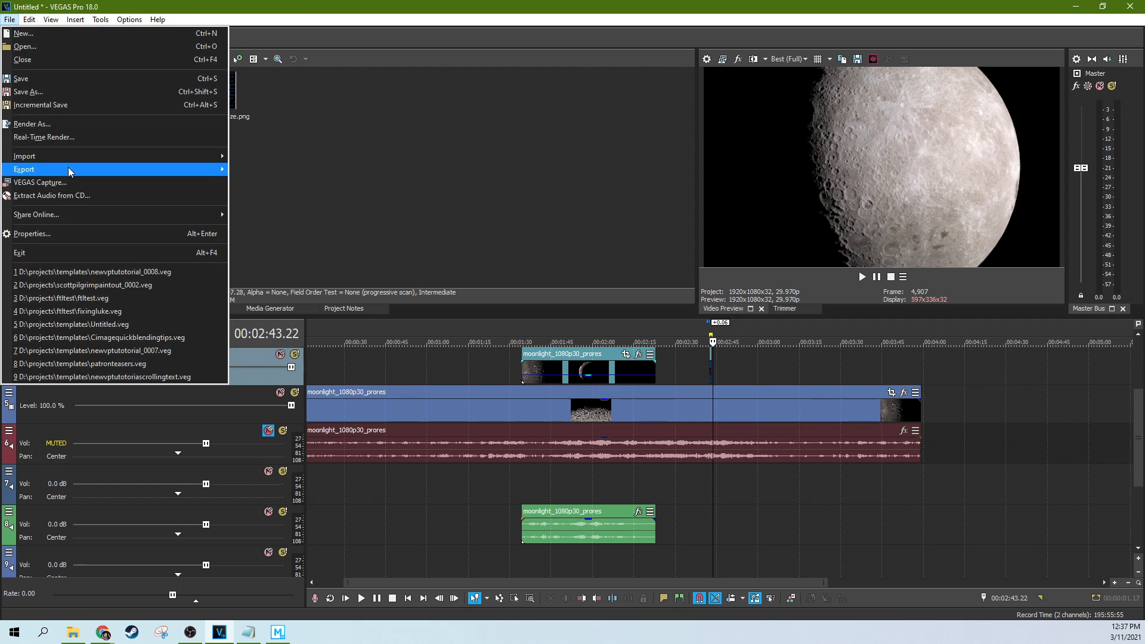
click(35, 124)
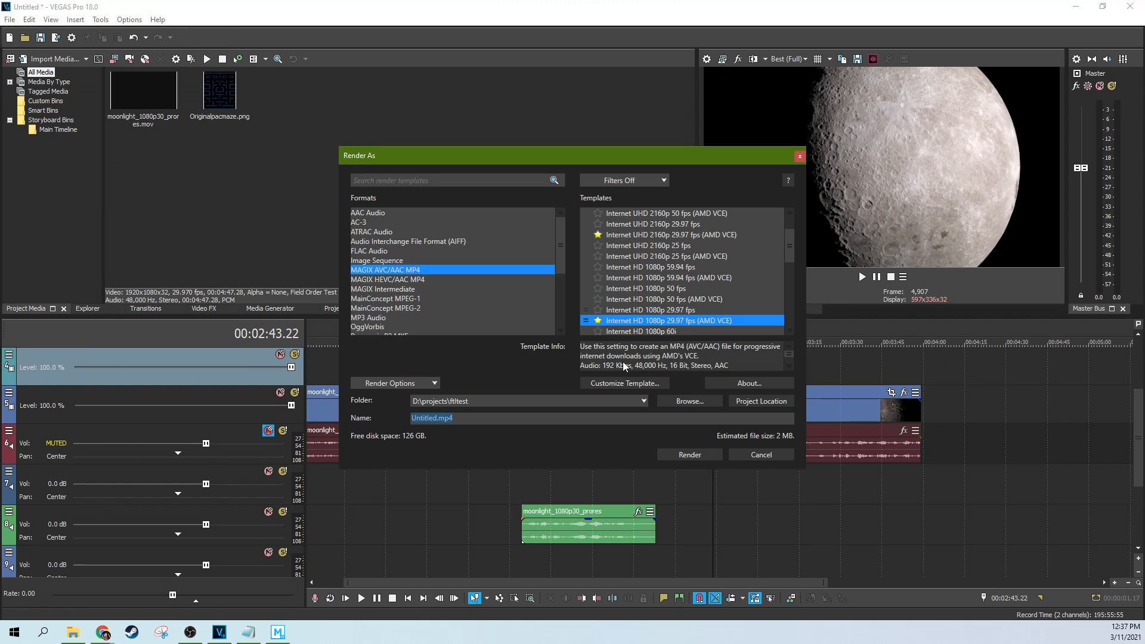
click(639, 386)
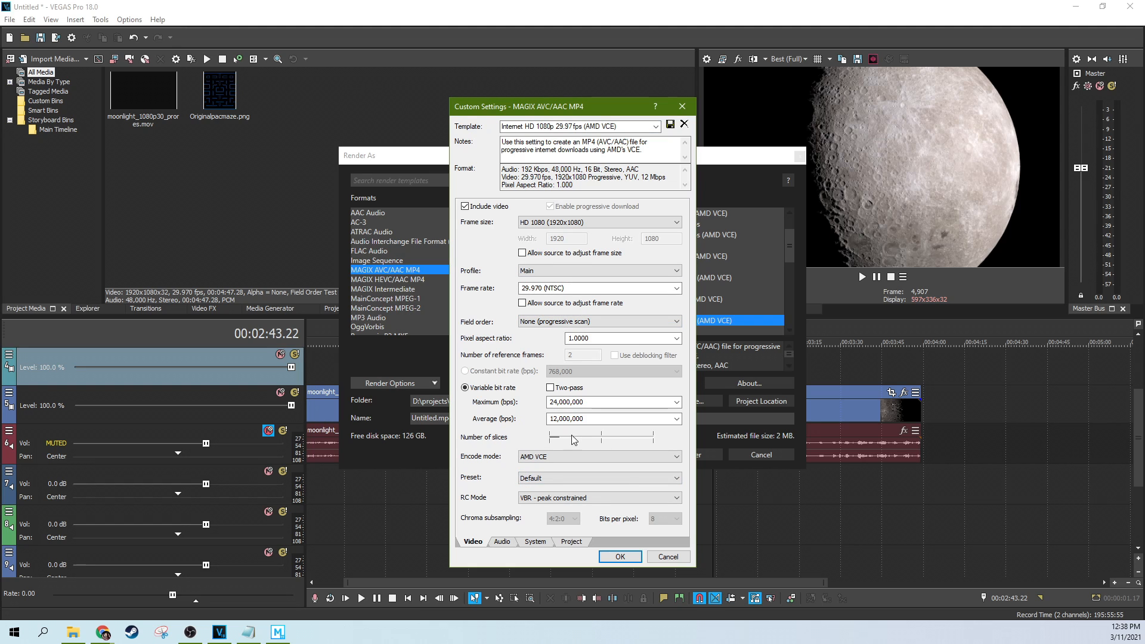
click(570, 481)
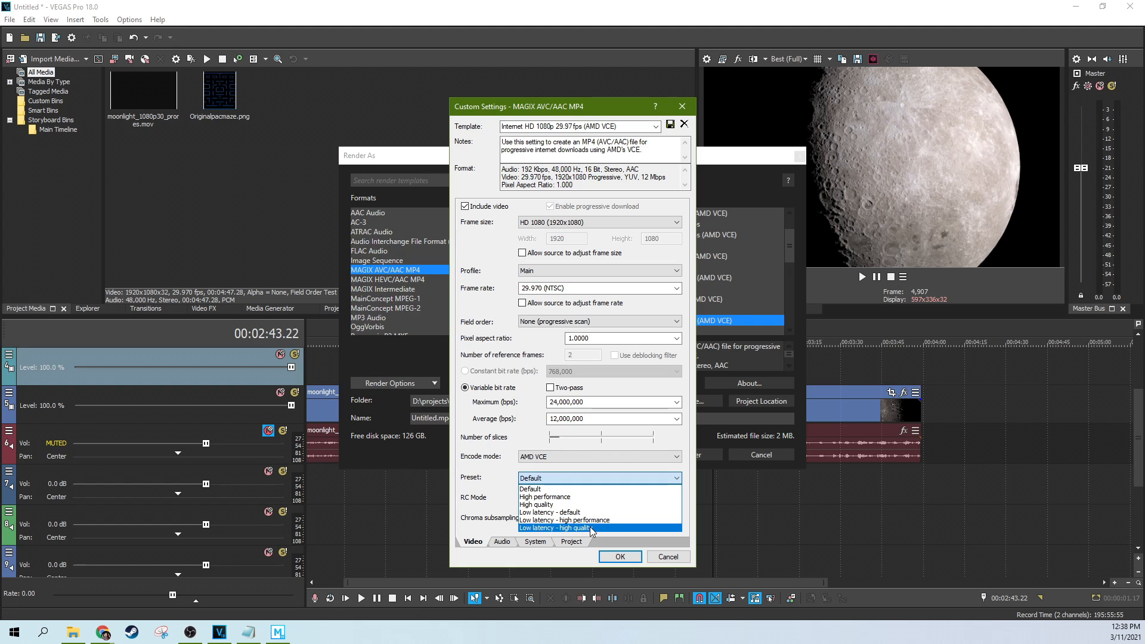
click(575, 489)
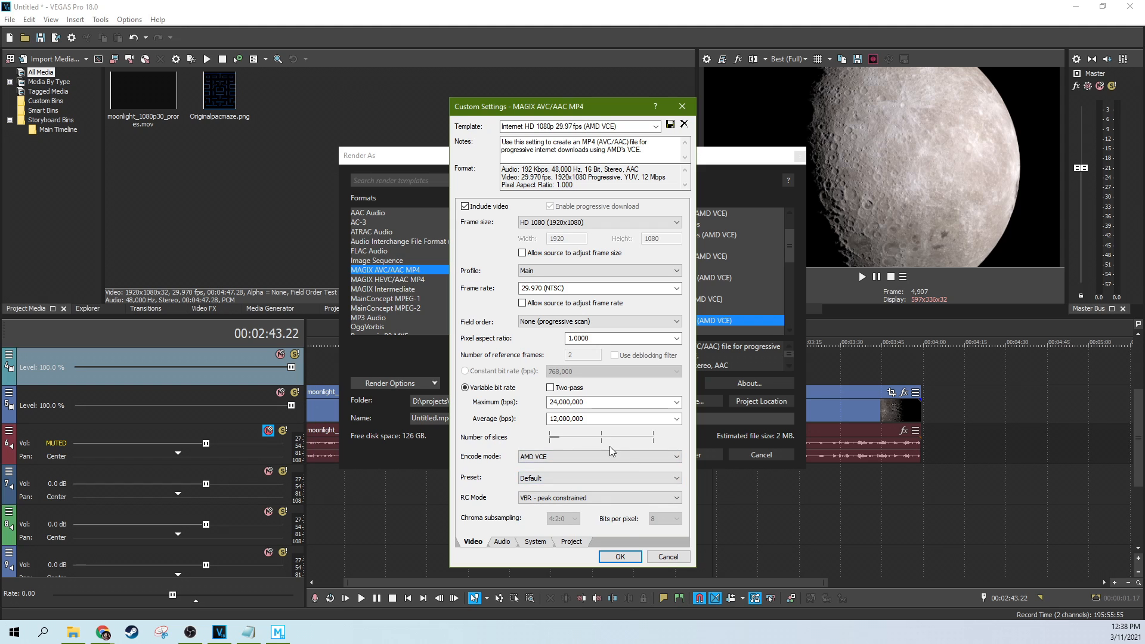
click(658, 558)
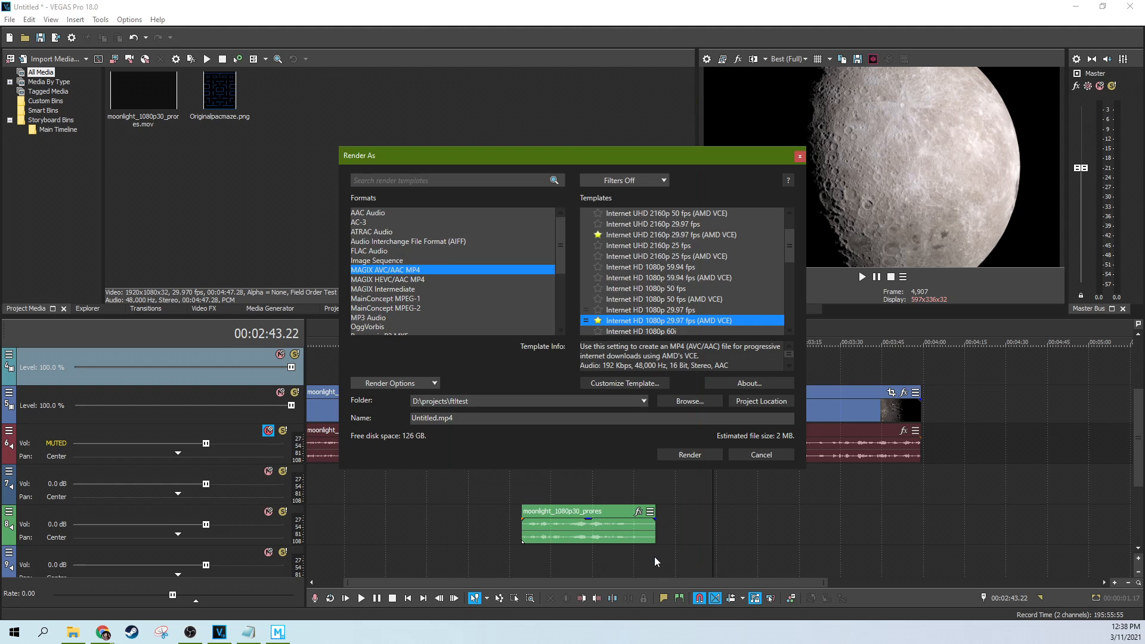
click(799, 157)
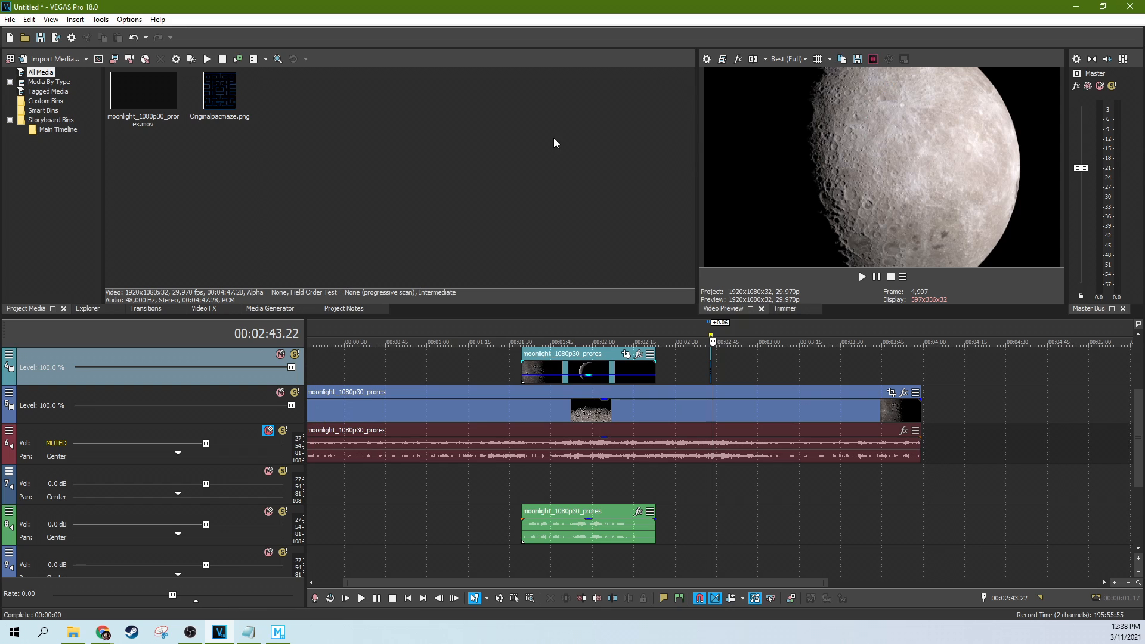
In the project properties, set the full-resolution rendering quality to Best and apply it.
click(75, 20)
click(99, 20)
click(10, 21)
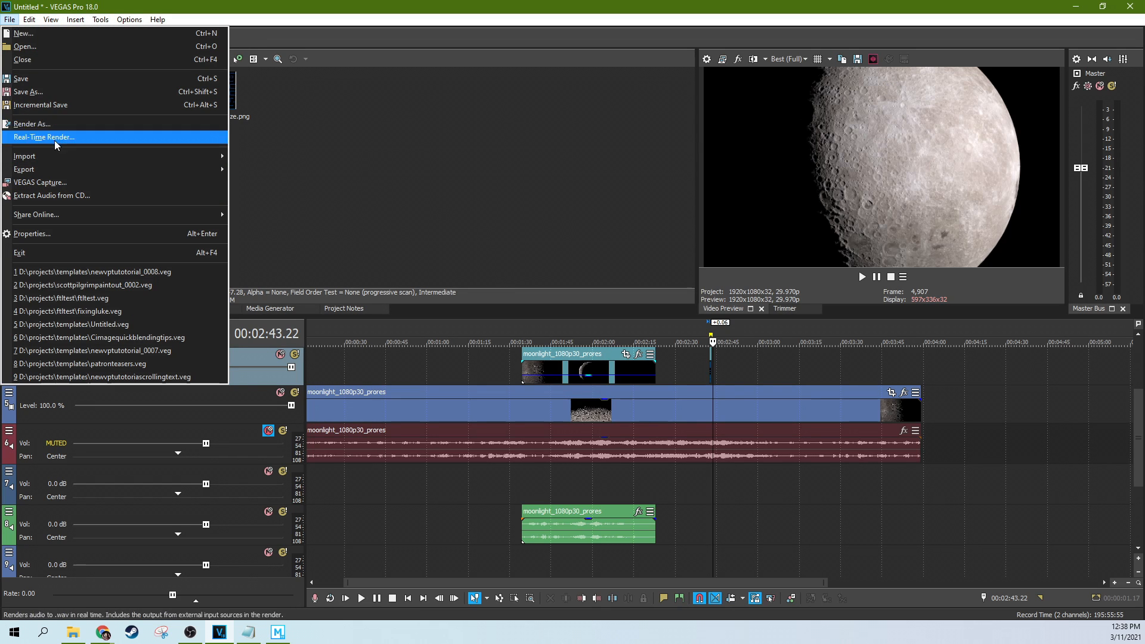
click(45, 232)
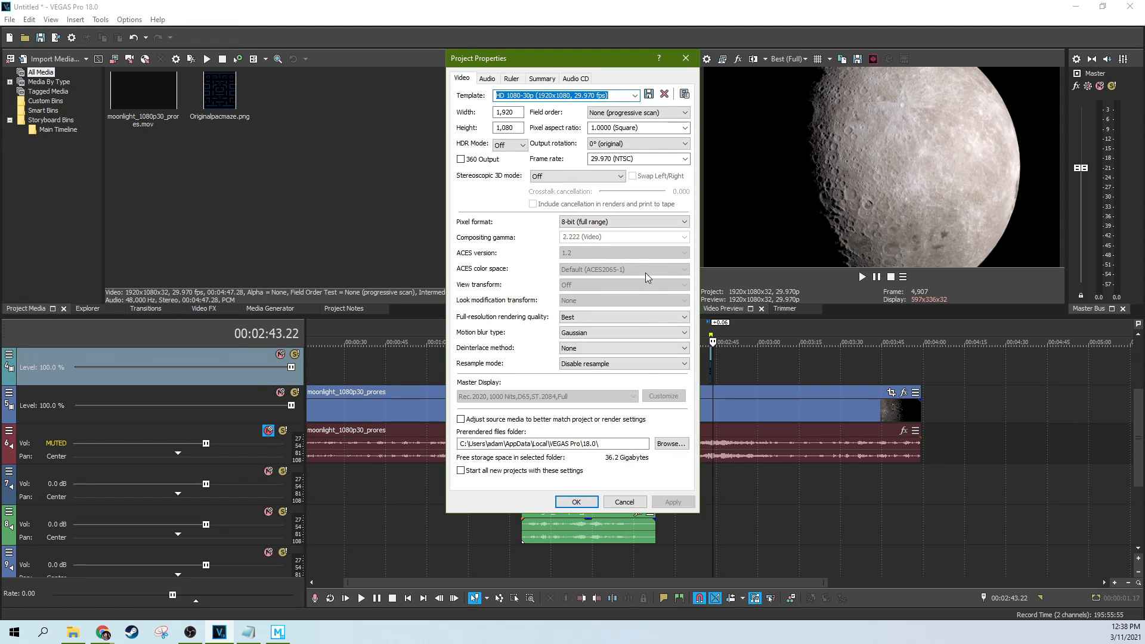
click(619, 325)
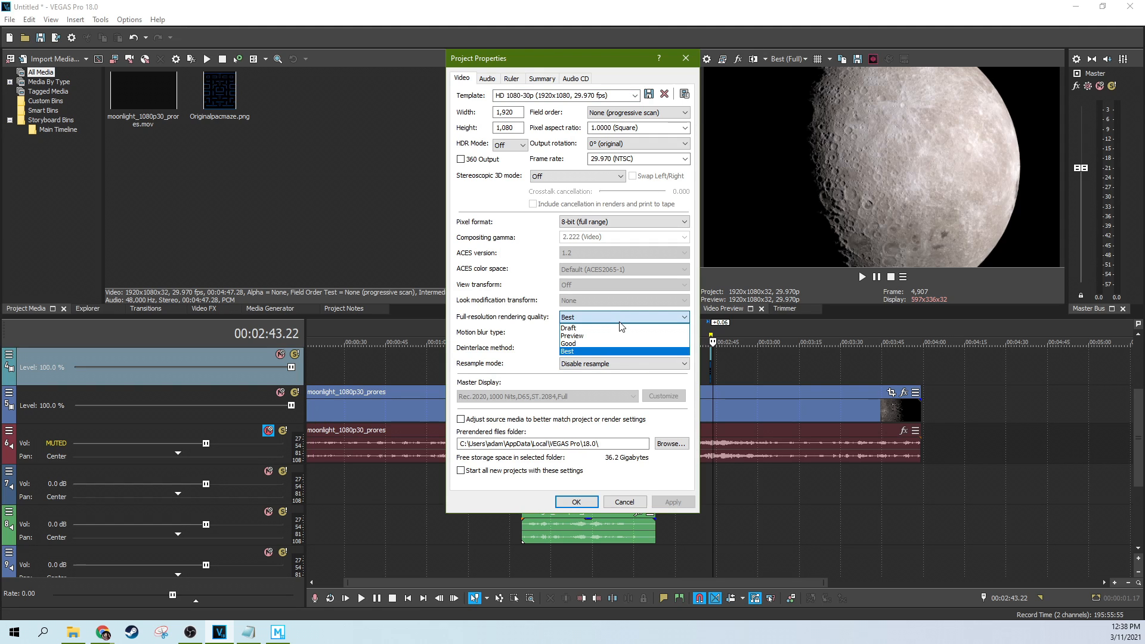
click(618, 322)
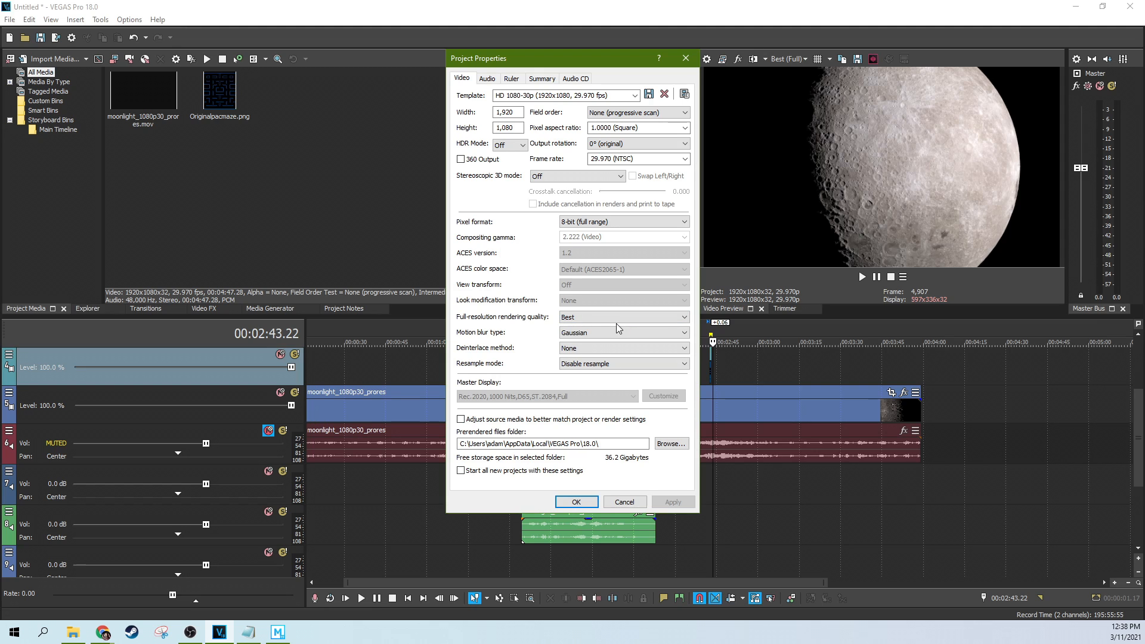
click(617, 316)
click(603, 352)
click(618, 317)
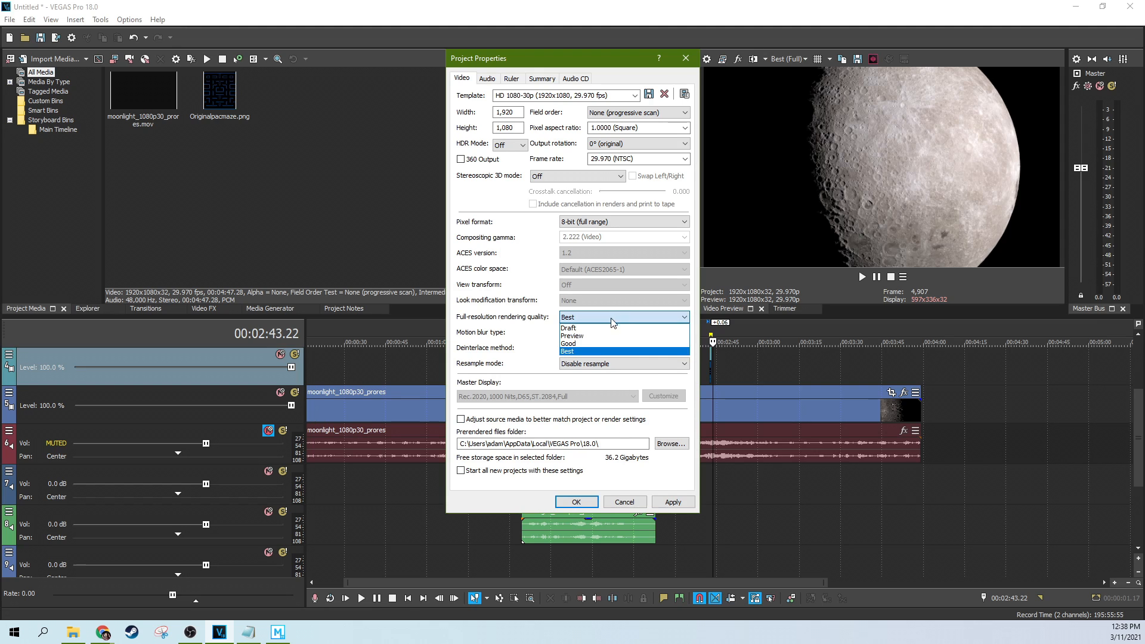
click(597, 352)
click(672, 501)
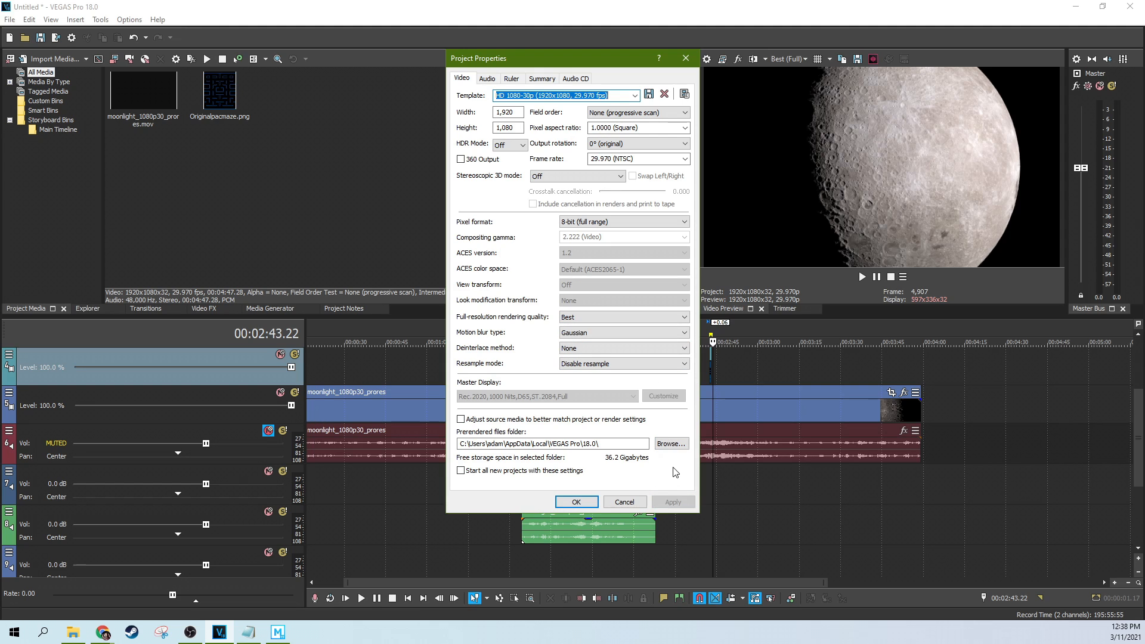
click(685, 57)
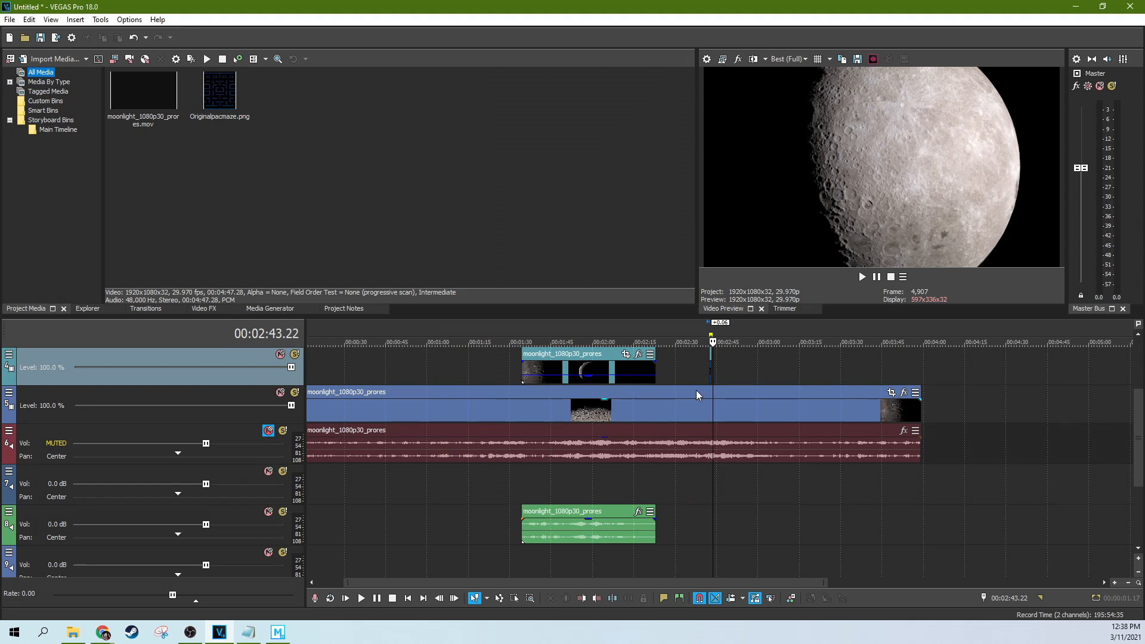
Keep the preview quality at Best (Full) and check the picture at 00:02:37.01, 00:02:53.20 and 00:02:32.08.
click(675, 386)
click(694, 368)
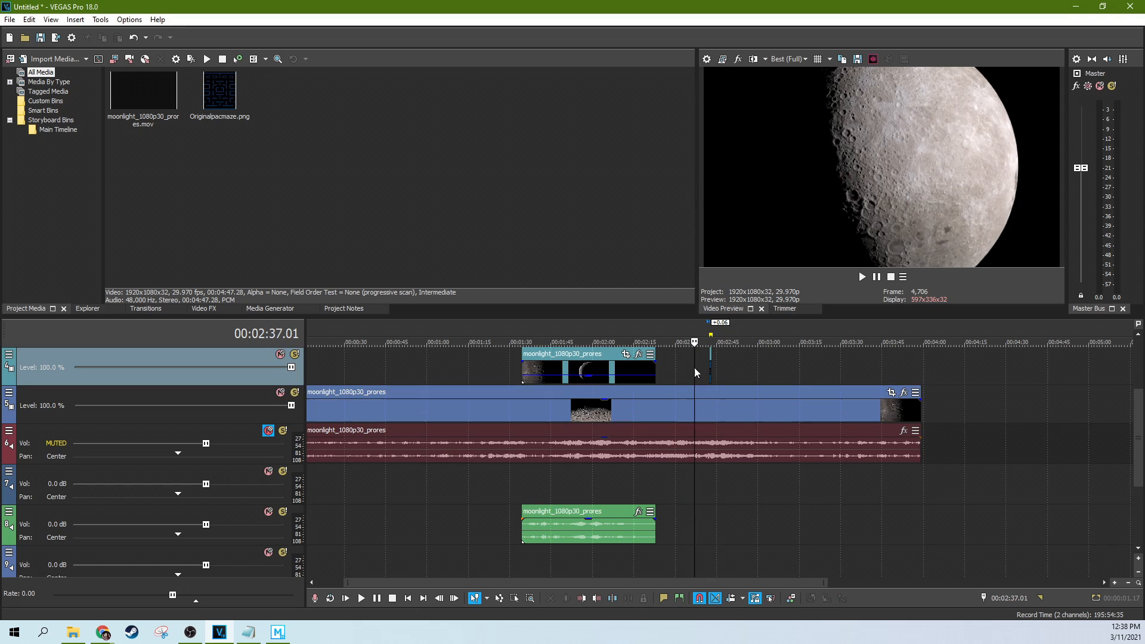
click(792, 60)
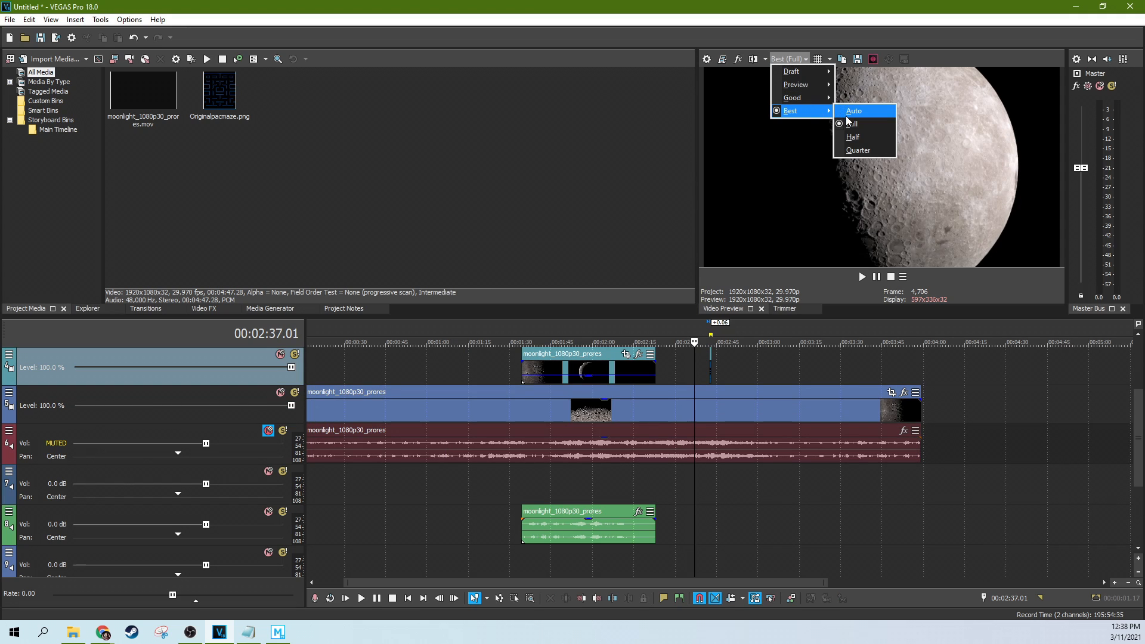
click(848, 126)
click(740, 355)
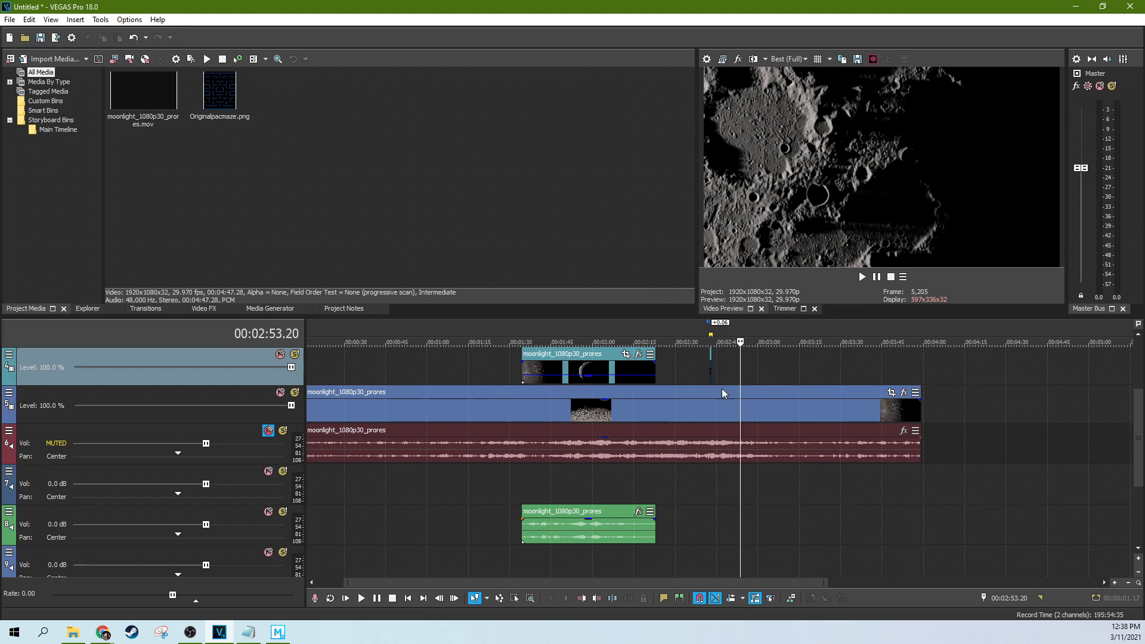
click(681, 367)
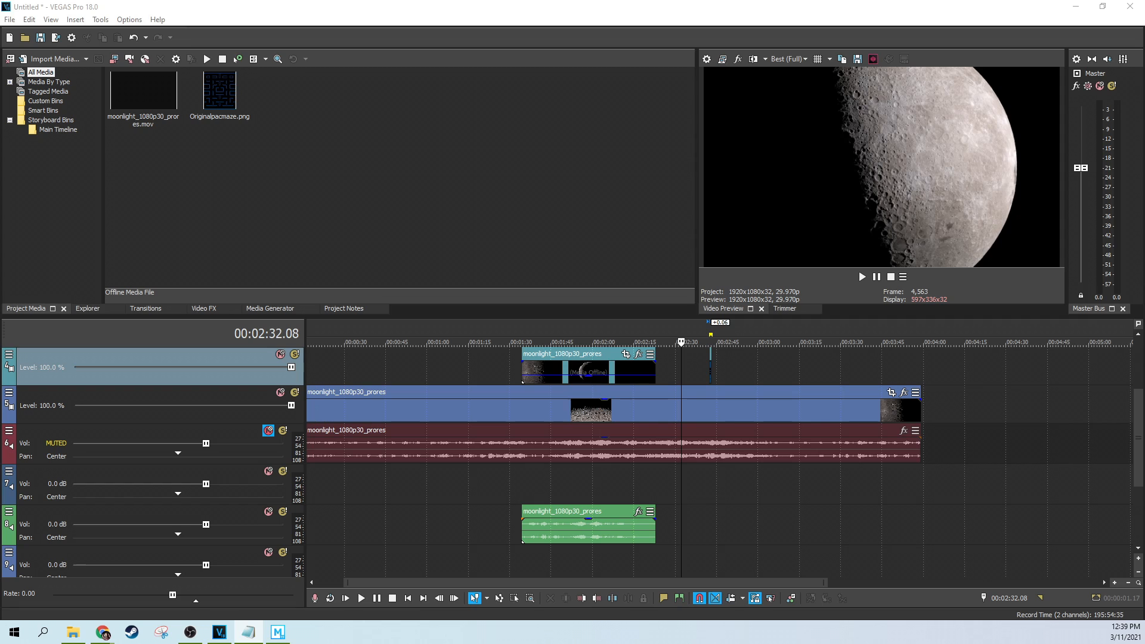
Split the long moonlight_1080p30_prores clip at 00:02:33.11, 00:01:05.29 and 00:01:26.03, plus once more between the last two points.
click(786, 416)
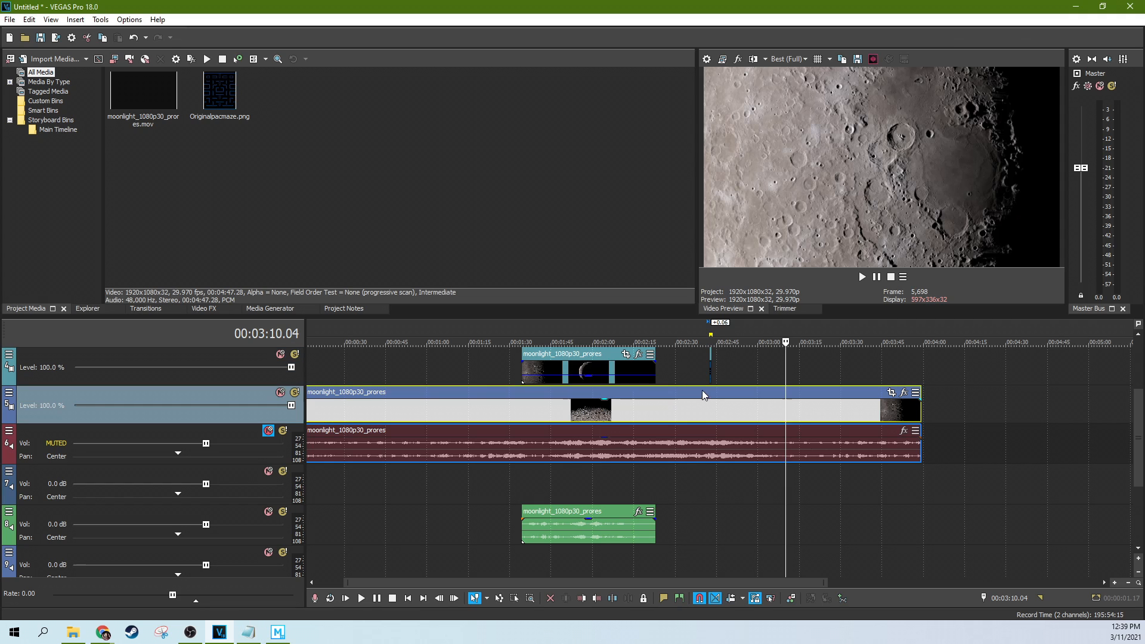
click(556, 393)
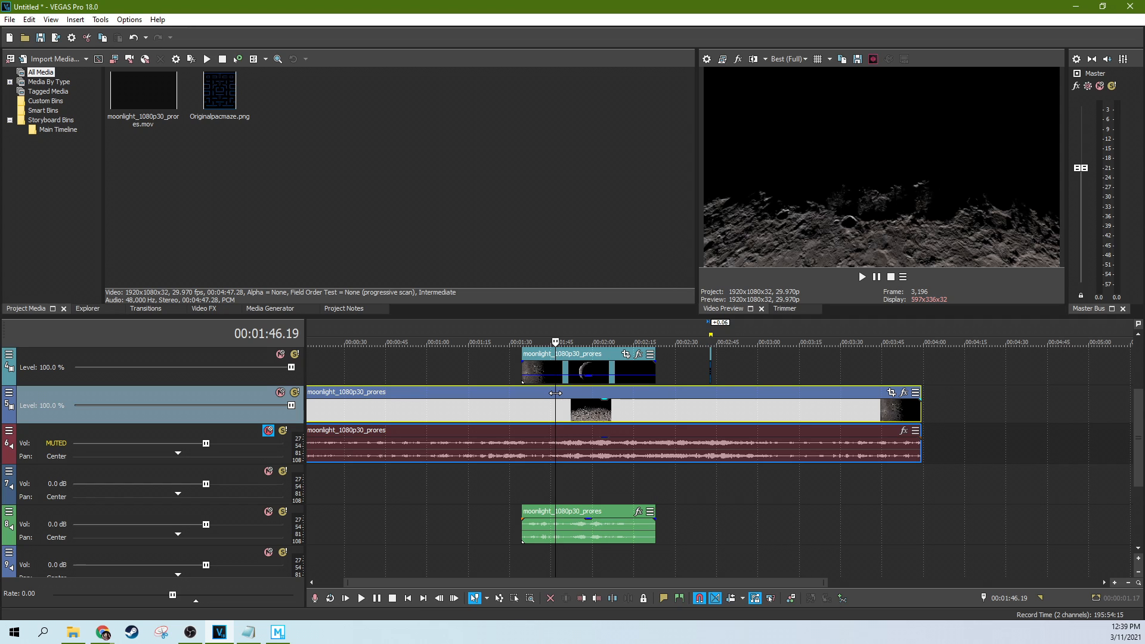
click(713, 422)
click(685, 413)
key(s)
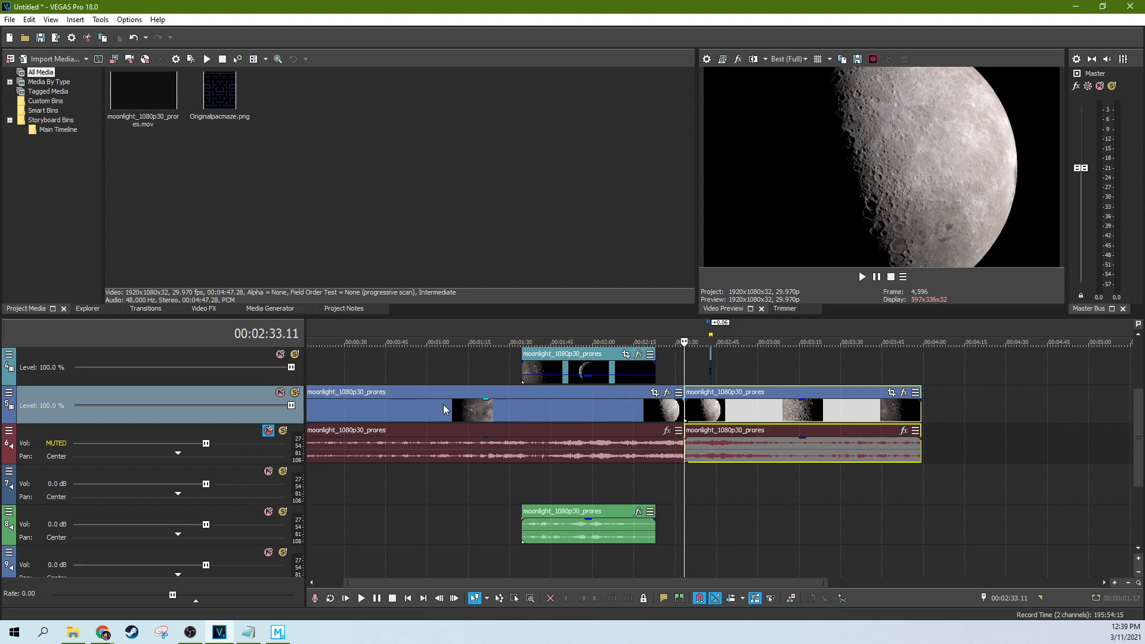
click(443, 404)
key(s)
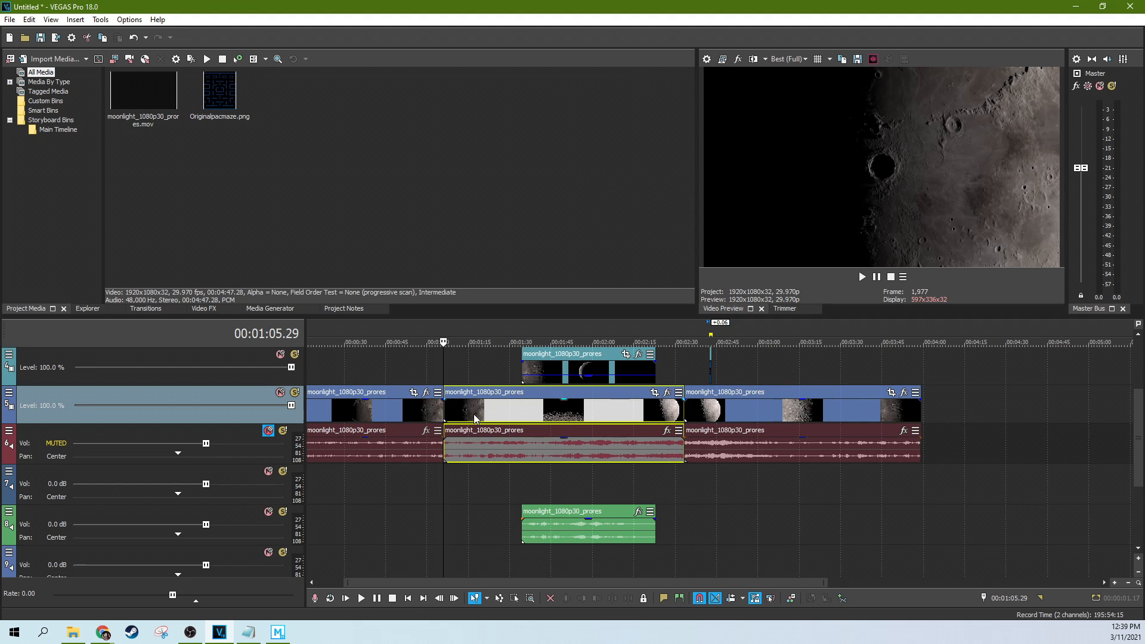
click(473, 414)
key(s)
click(499, 410)
key(s)
Trim the end of the short piece before 00:01:26.03 and slide it earlier to form a 1.24 crossfade with the preceding piece.
mouse_move(482, 408)
mouse_down()
mouse_move(499, 410)
mouse_move(488, 410)
mouse_up()
click(515, 411)
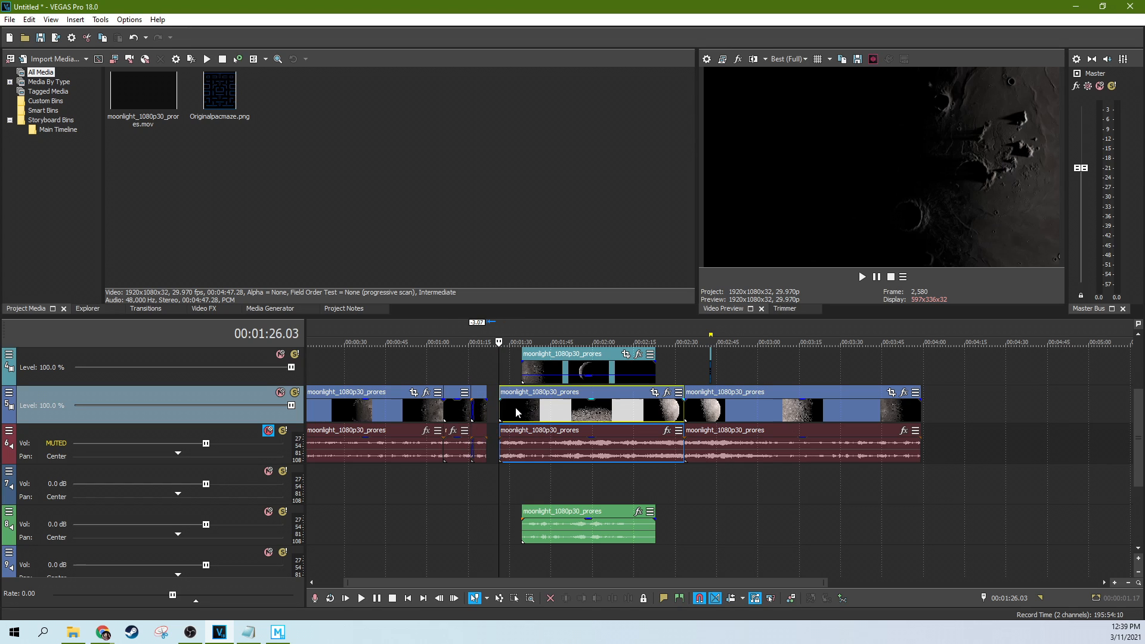
click(515, 407)
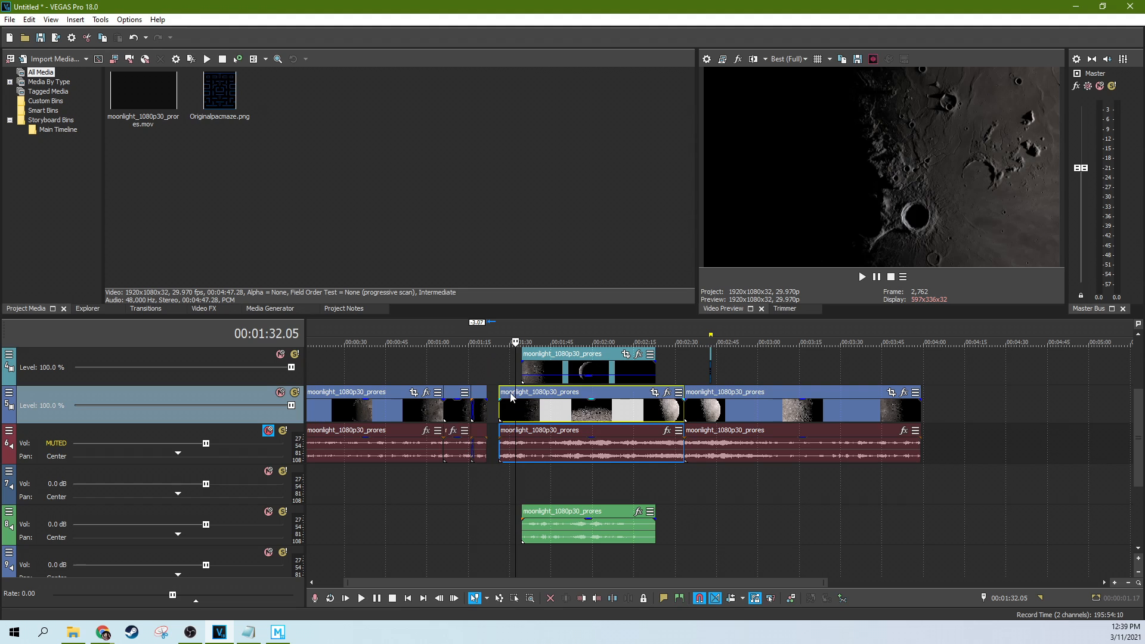
click(480, 417)
scroll(480, 418, up, 5)
click(718, 409)
drag(720, 409, 688, 413)
With auto ripple on, move the long piece after the gap earlier until it overlaps the short piece by 0.15.
scroll(760, 423, down, 4)
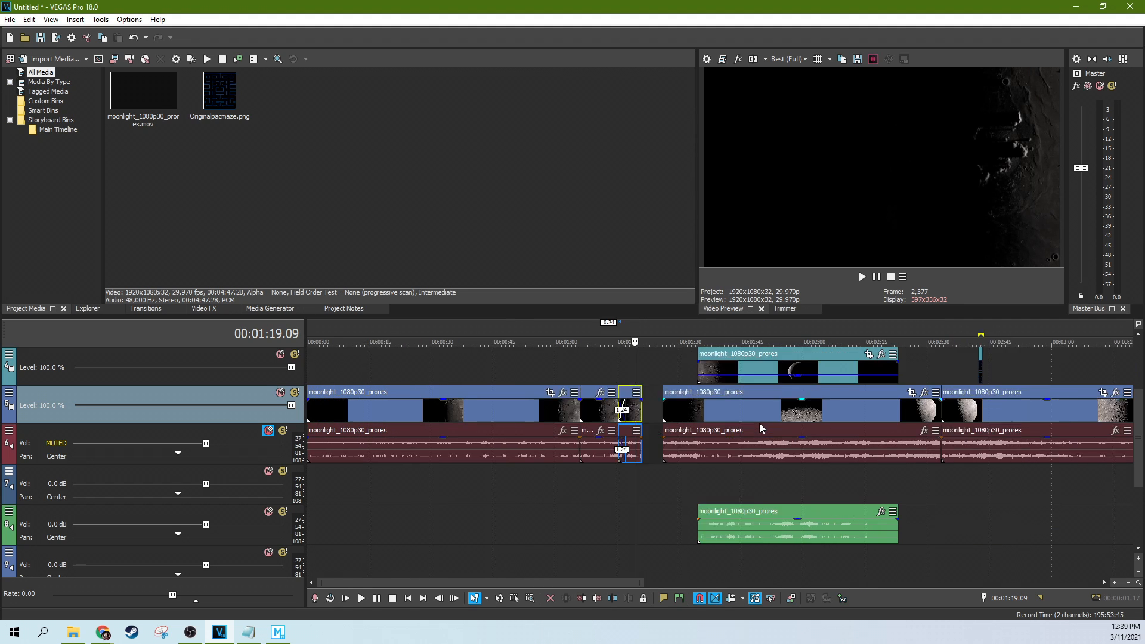
scroll(759, 423, down, 2)
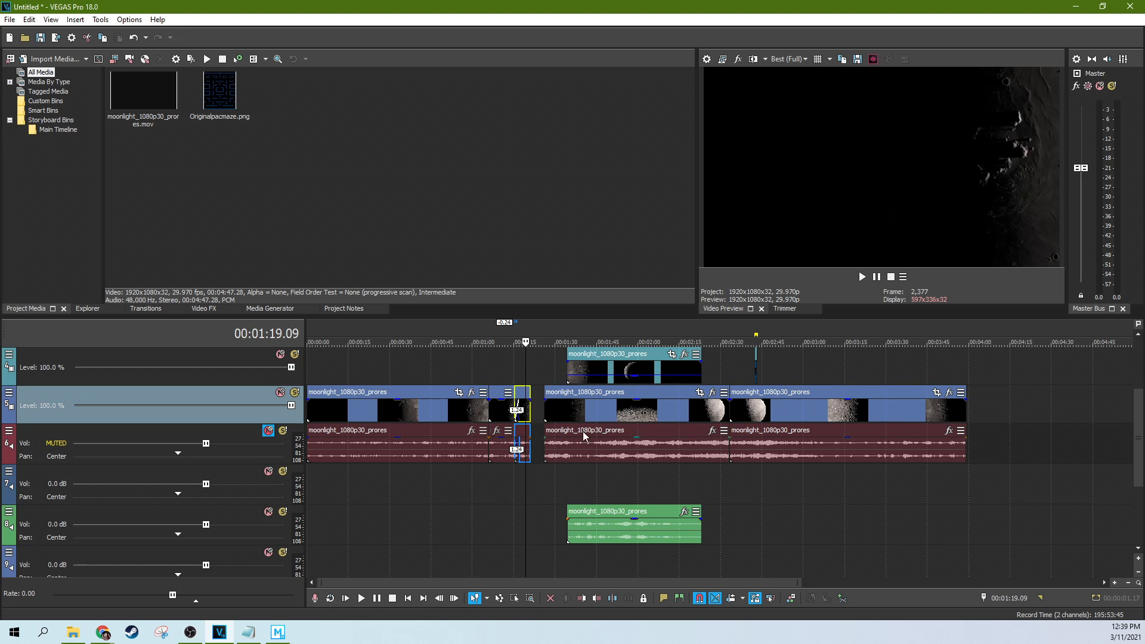
scroll(535, 412, up, 3)
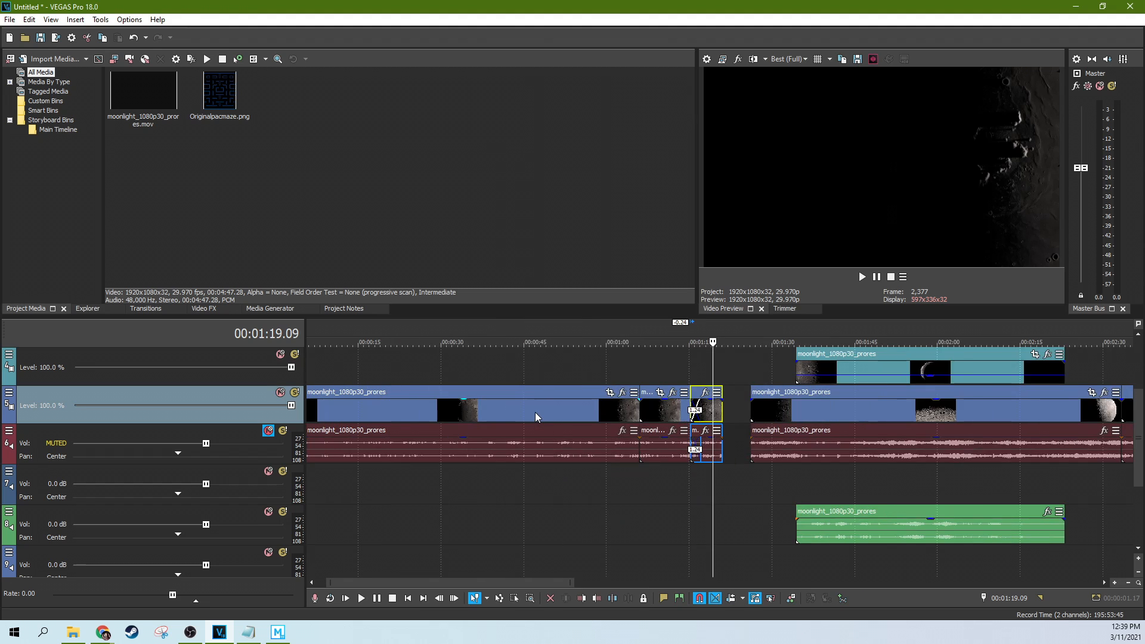
scroll(742, 486, down, 1)
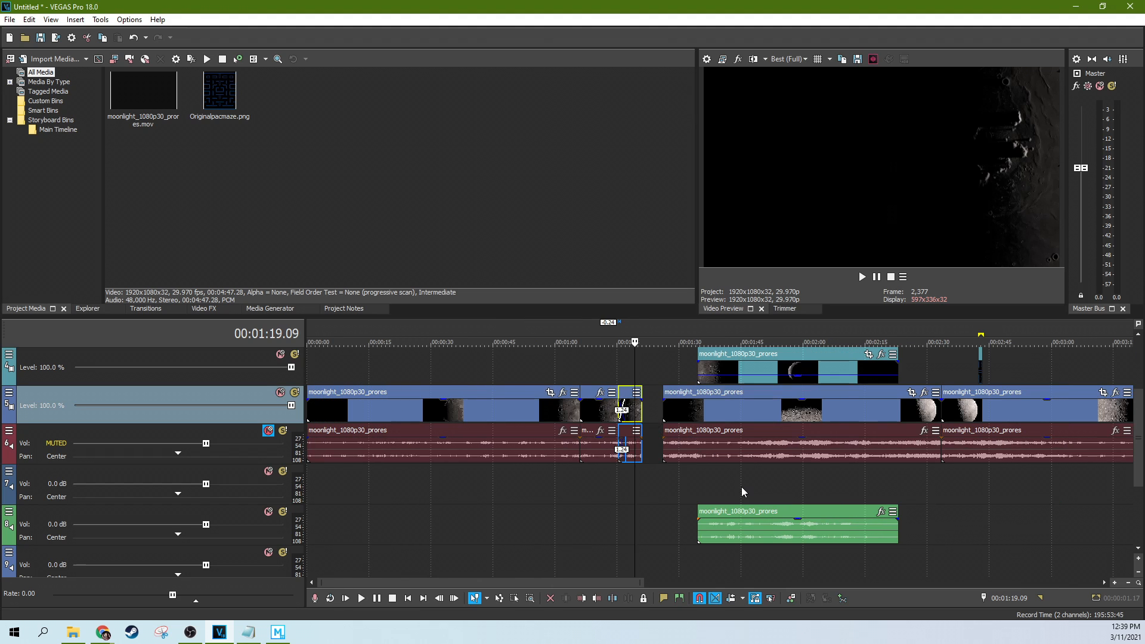
scroll(786, 522, up, 1)
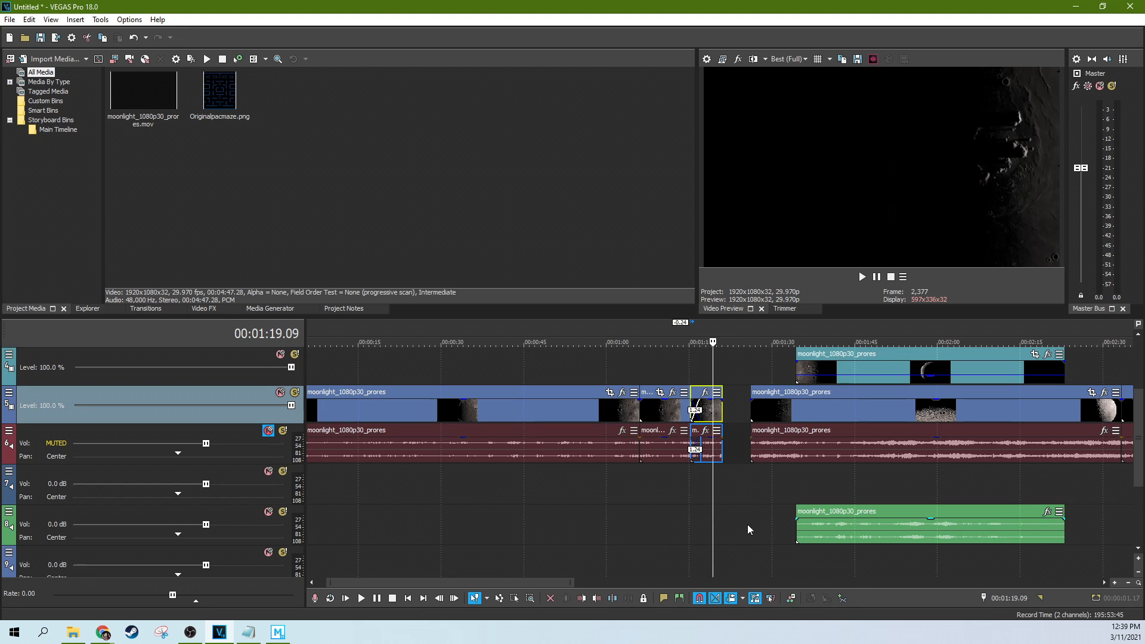
drag(766, 402, 736, 402)
drag(701, 411, 690, 412)
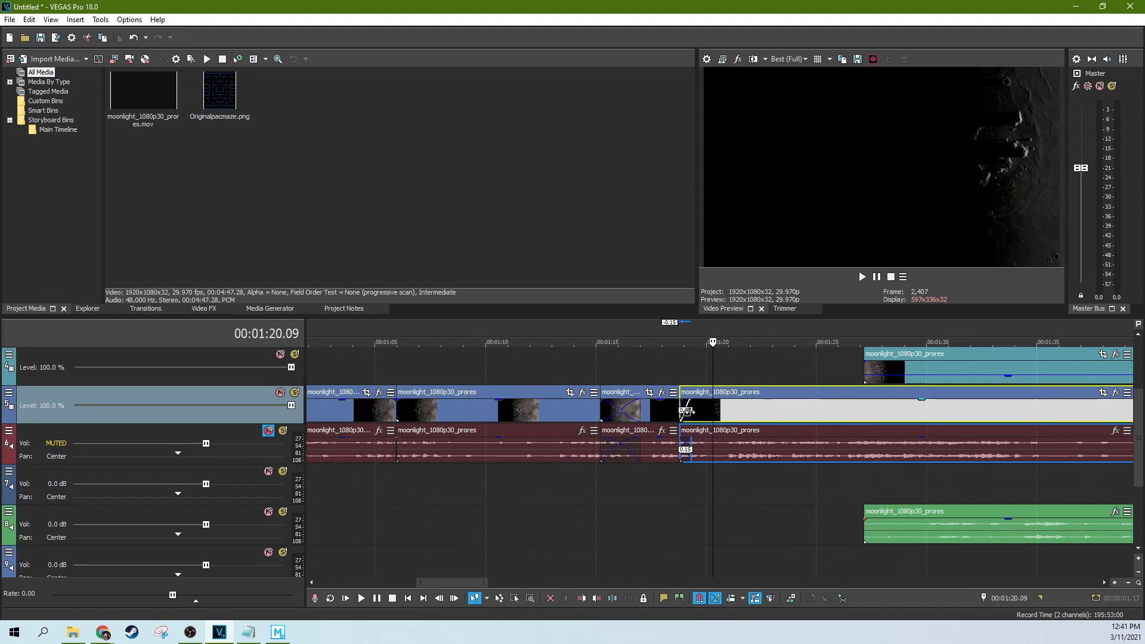
Move the long piece later with auto ripple on, opening a gap of about two seconds after the short piece.
scroll(832, 412, down, 8)
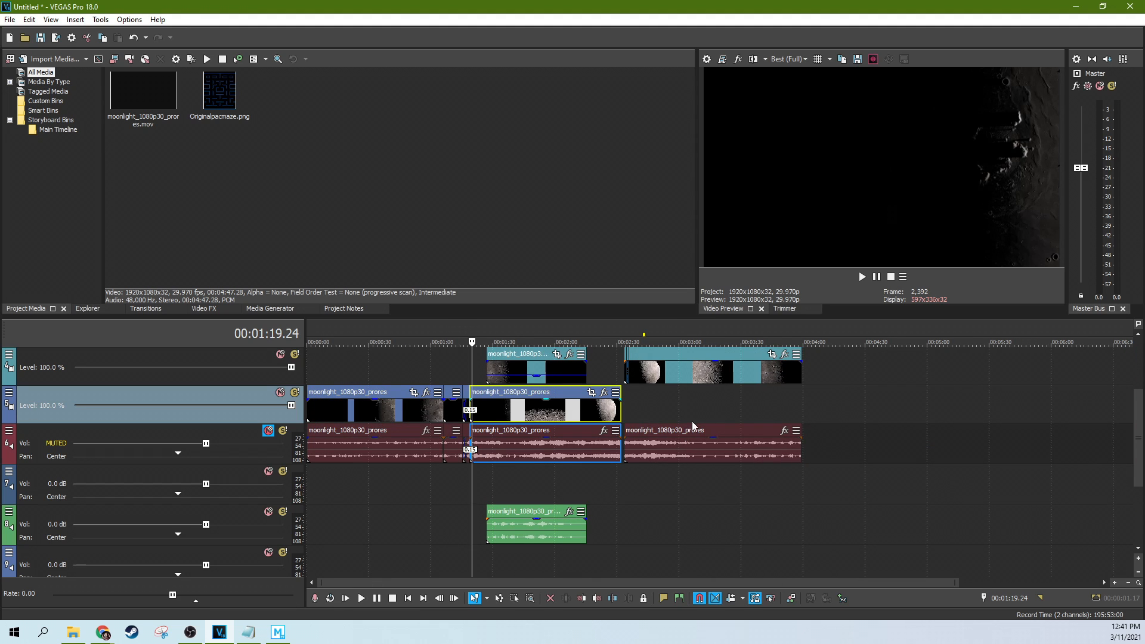
scroll(685, 396, up, 8)
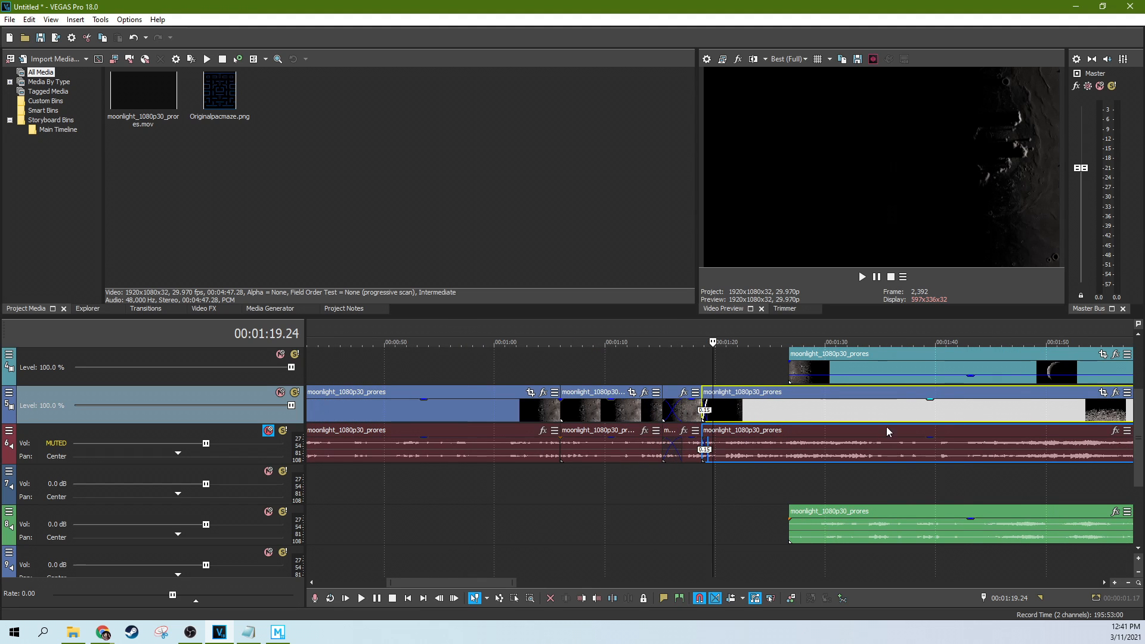
scroll(805, 406, down, 3)
mouse_move(735, 412)
mouse_down()
mouse_move(782, 407)
mouse_move(743, 405)
mouse_up()
Review the auto ripple modes, keeping All Tracks, Markers, and Regions.
click(743, 598)
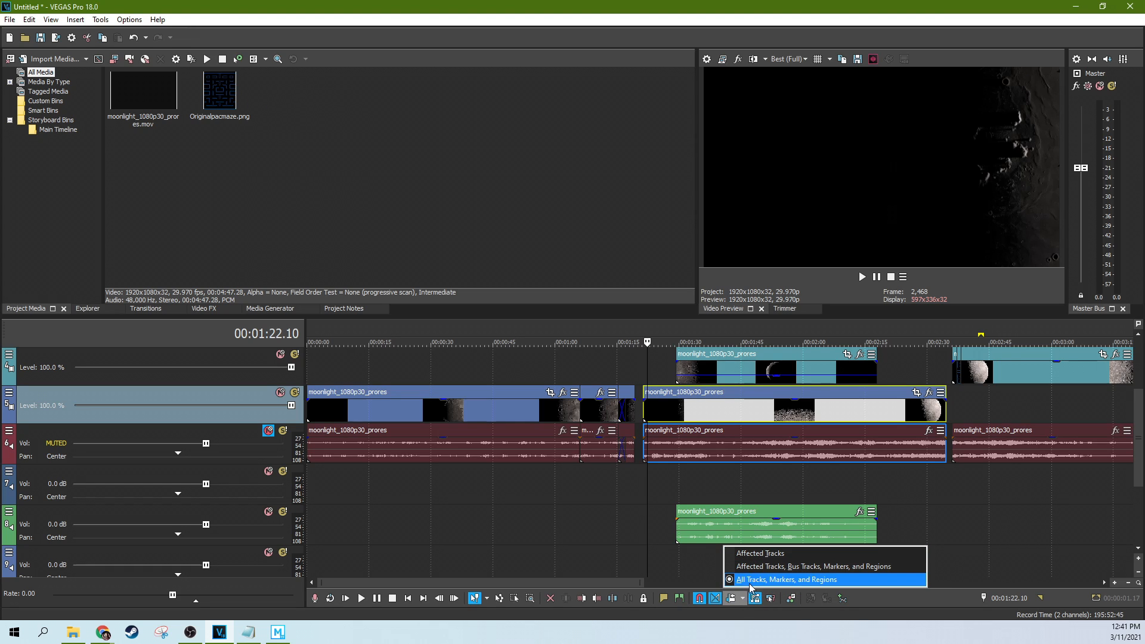
click(681, 532)
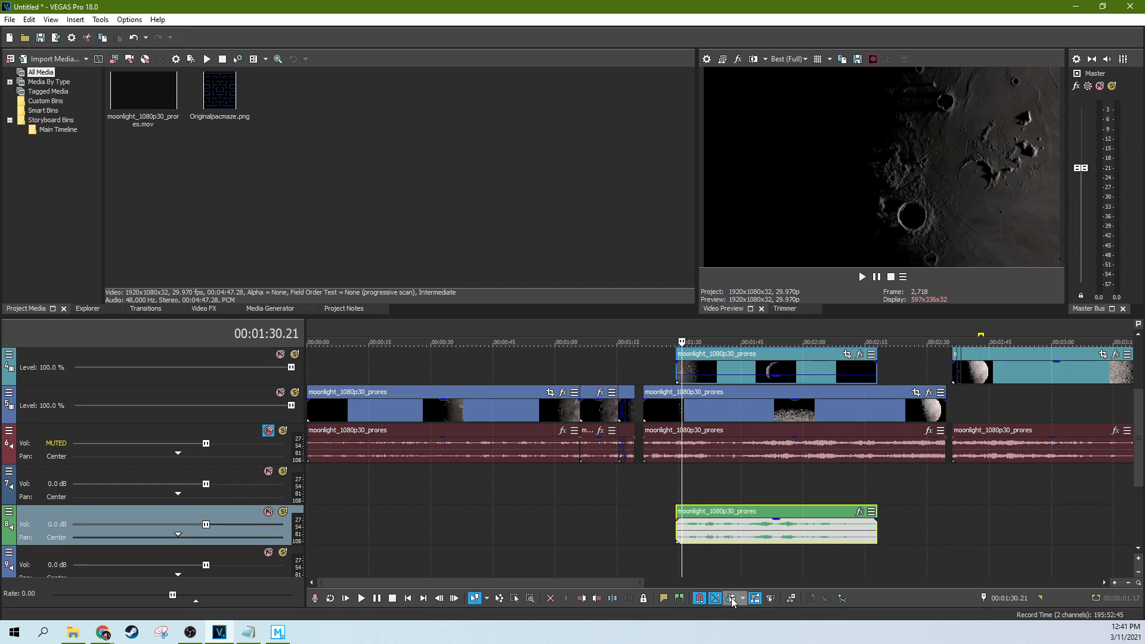
click(670, 474)
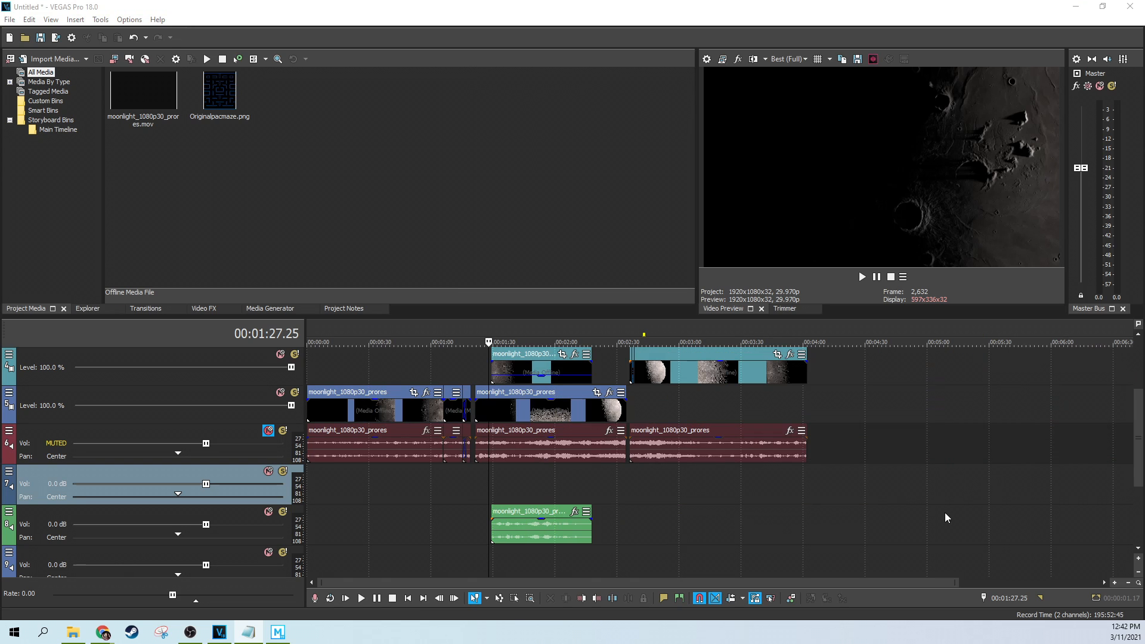
Move the long piece 2.01 earlier to close the gap, rippling the following clips, and place the cursor at 00:01:10.22.
scroll(515, 416, up, 3)
drag(695, 415, 685, 416)
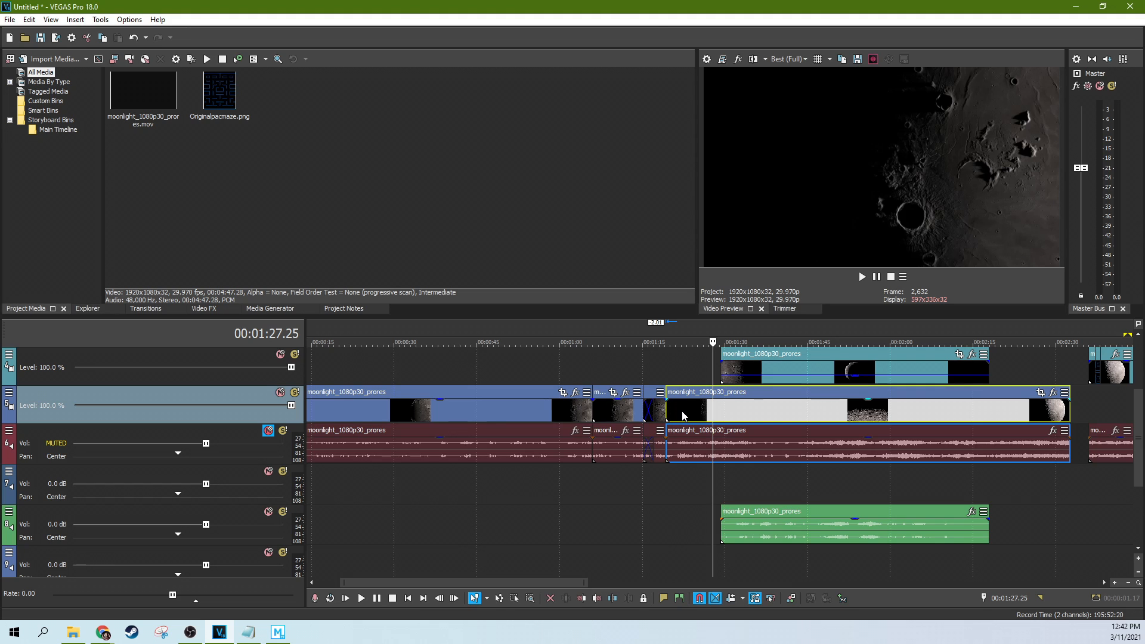
scroll(682, 412, down, 5)
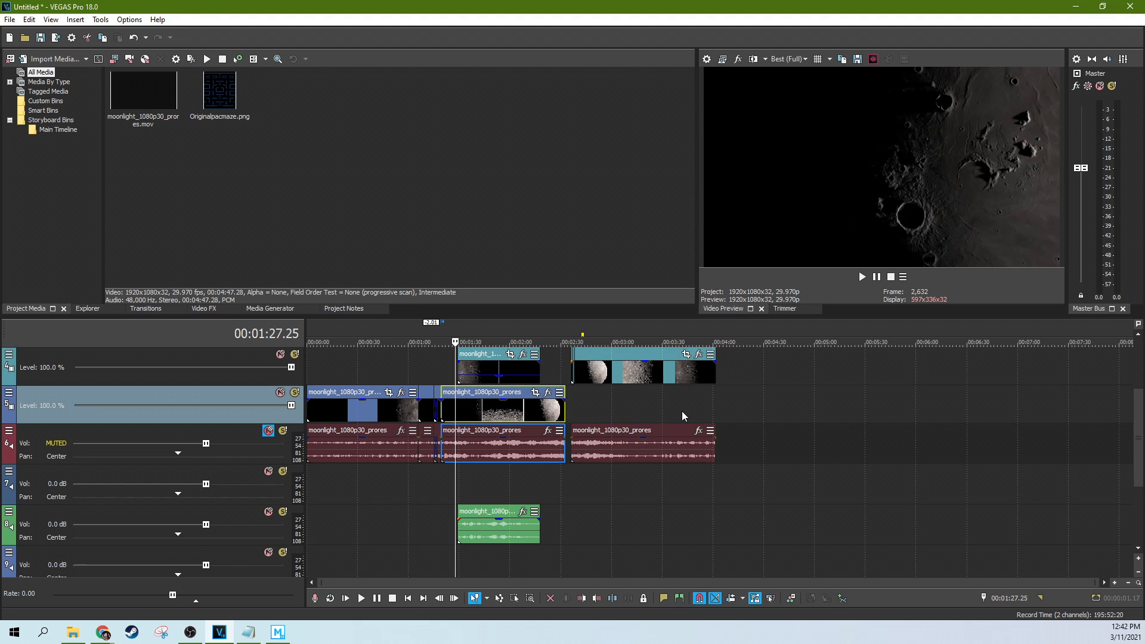
scroll(683, 415, up, 5)
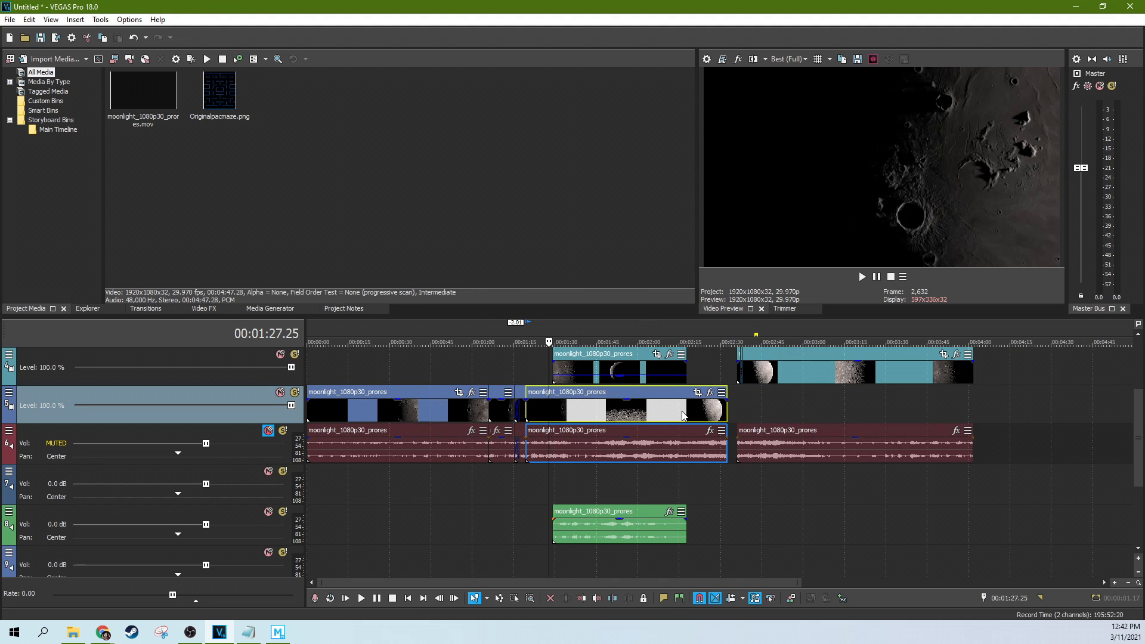
scroll(618, 374, up, 2)
click(619, 374)
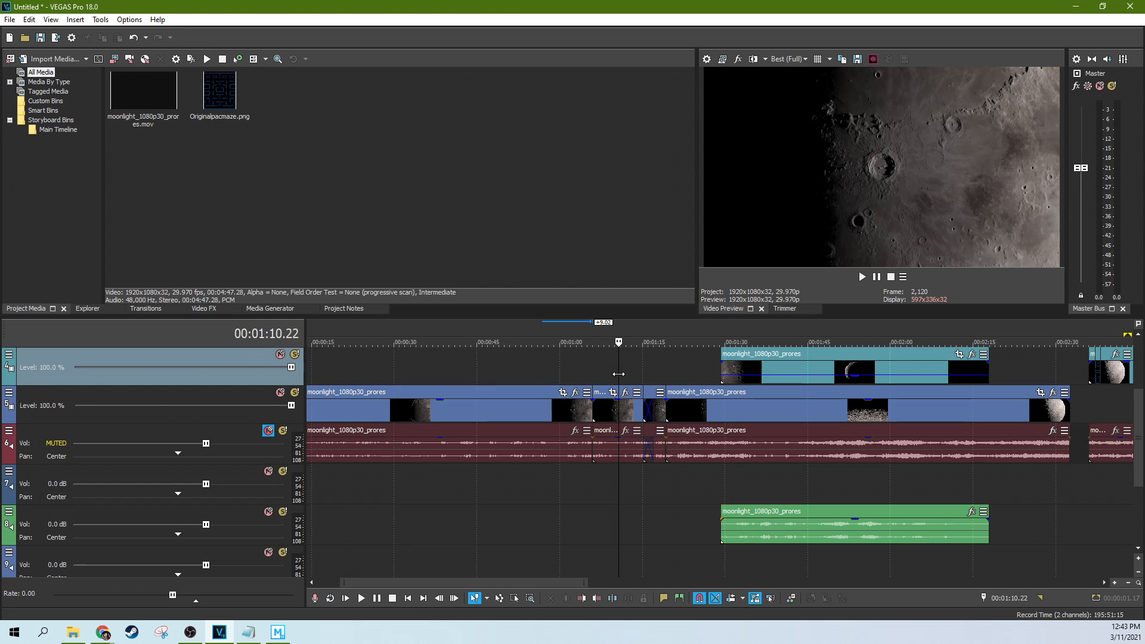